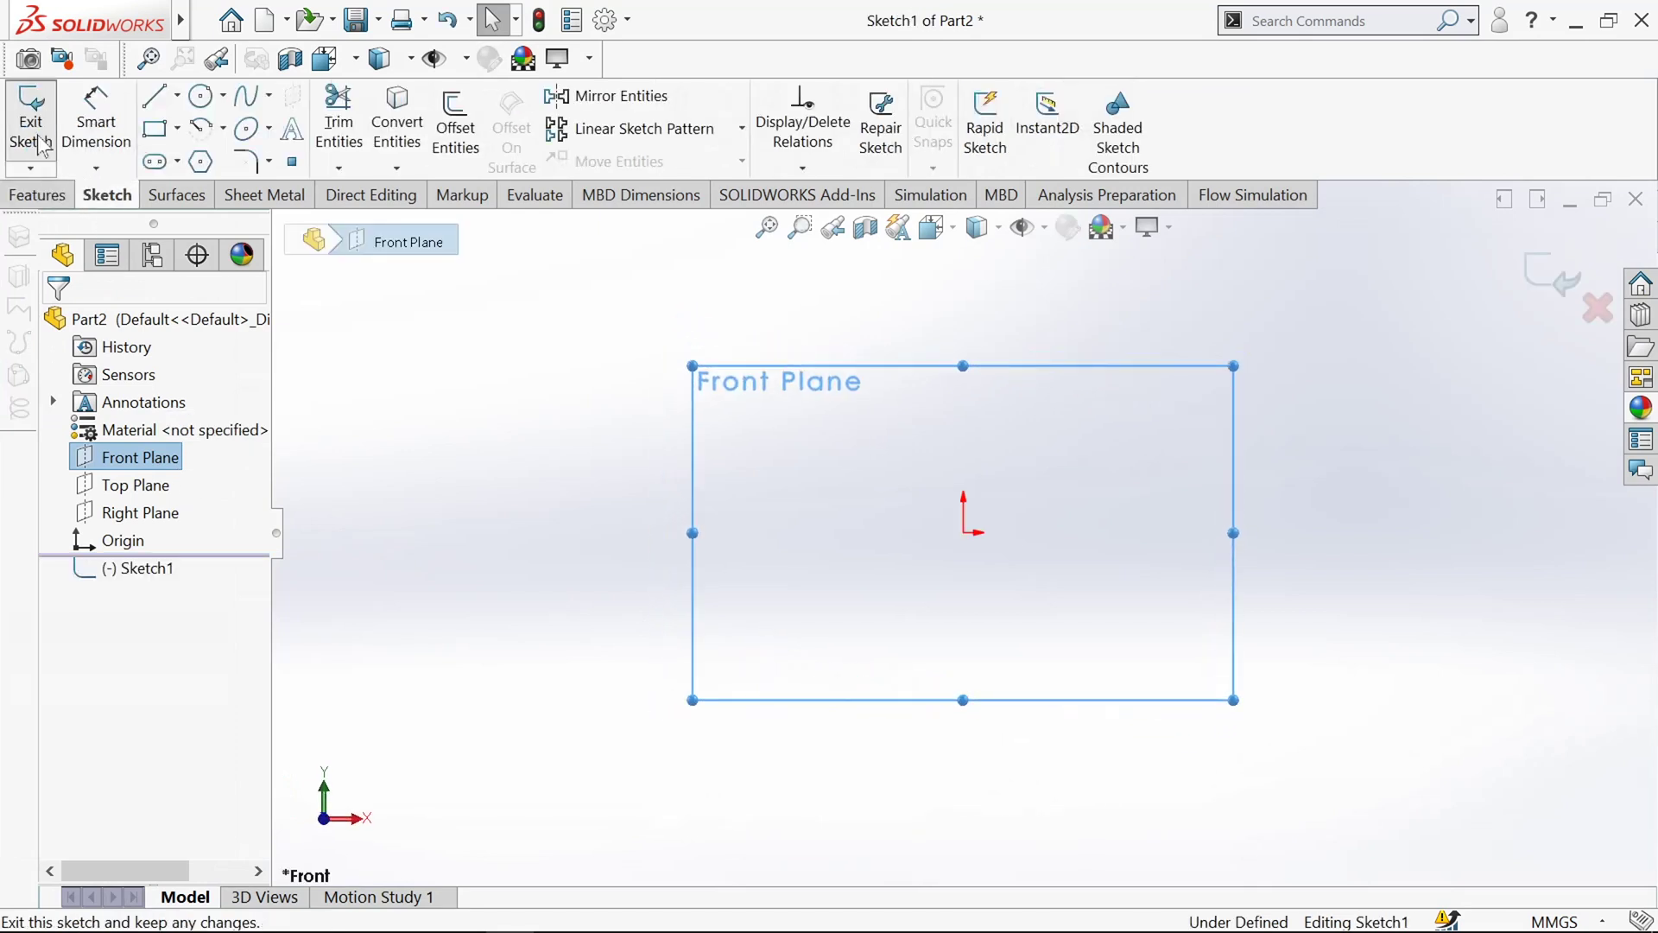
Step: Sketch four concentric circles centred on the origin, with radii of about 56, 42, 24 and 17 mm
click(200, 95)
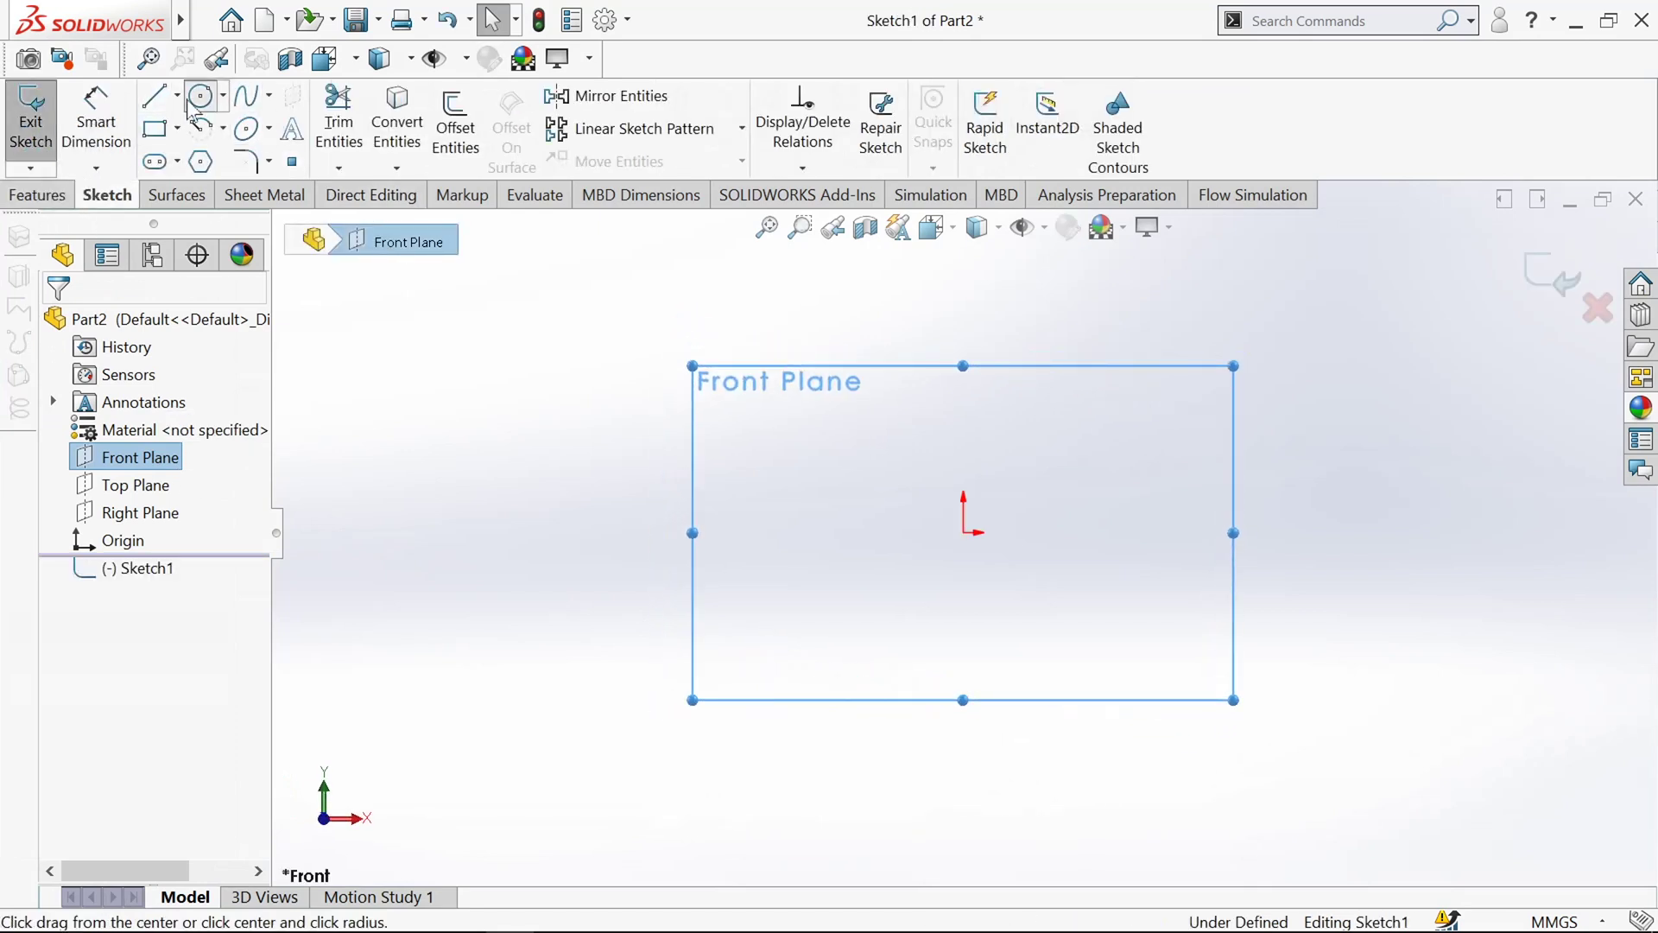
click(964, 533)
click(1048, 681)
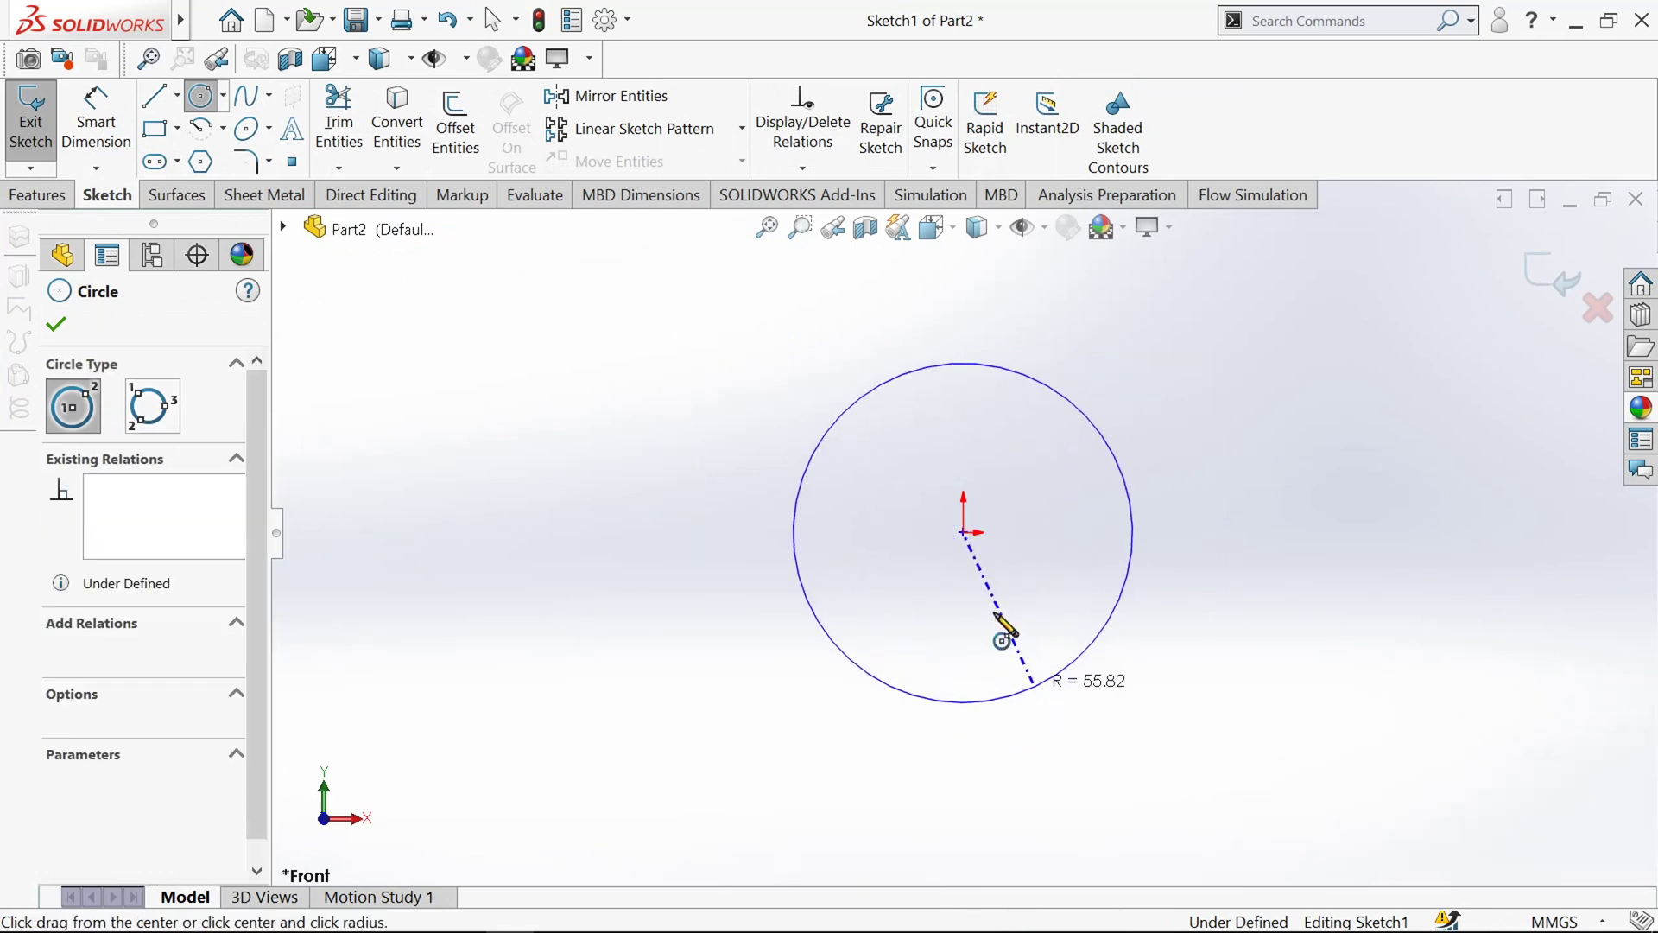
click(964, 533)
click(1019, 649)
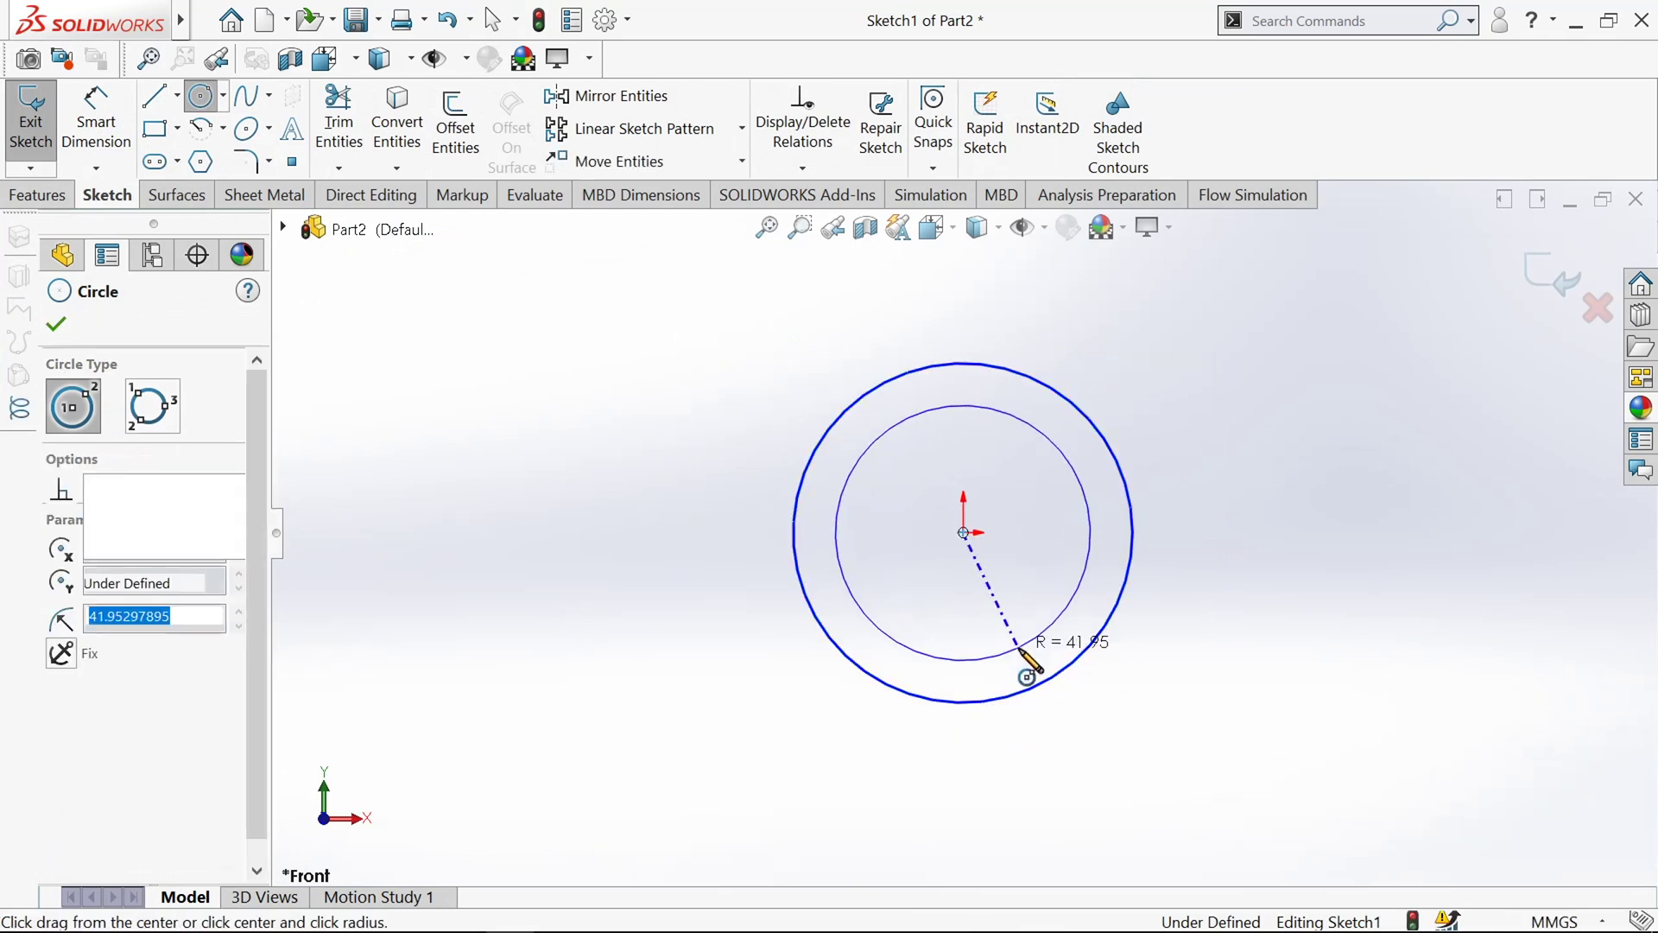
click(964, 533)
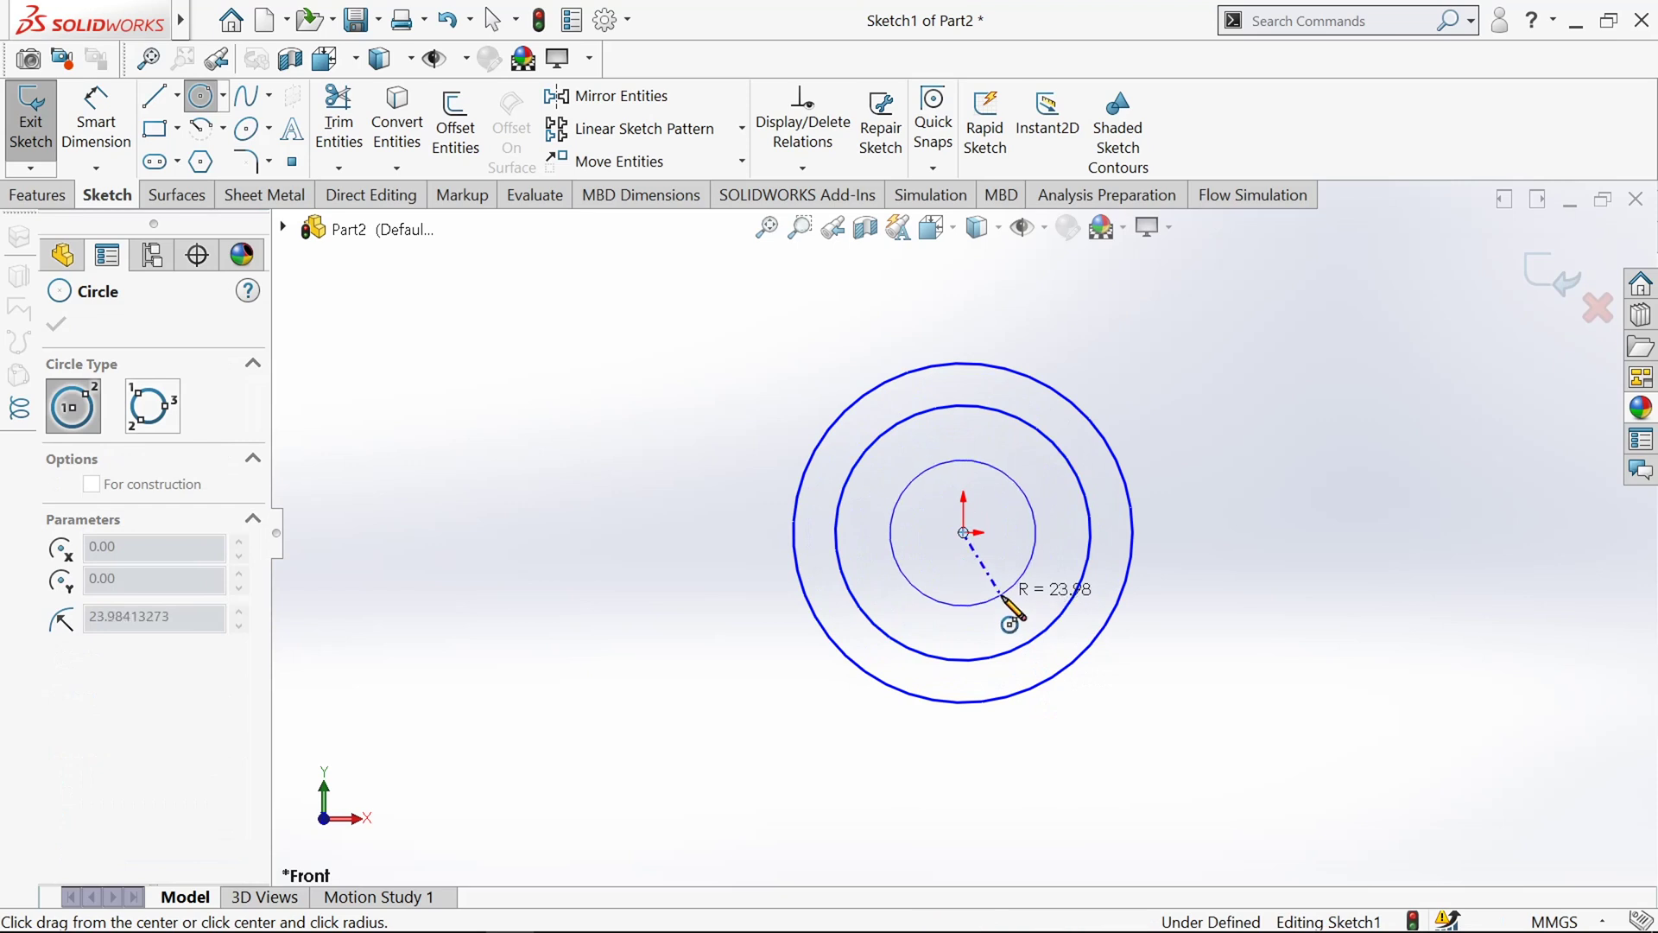
click(999, 596)
click(964, 533)
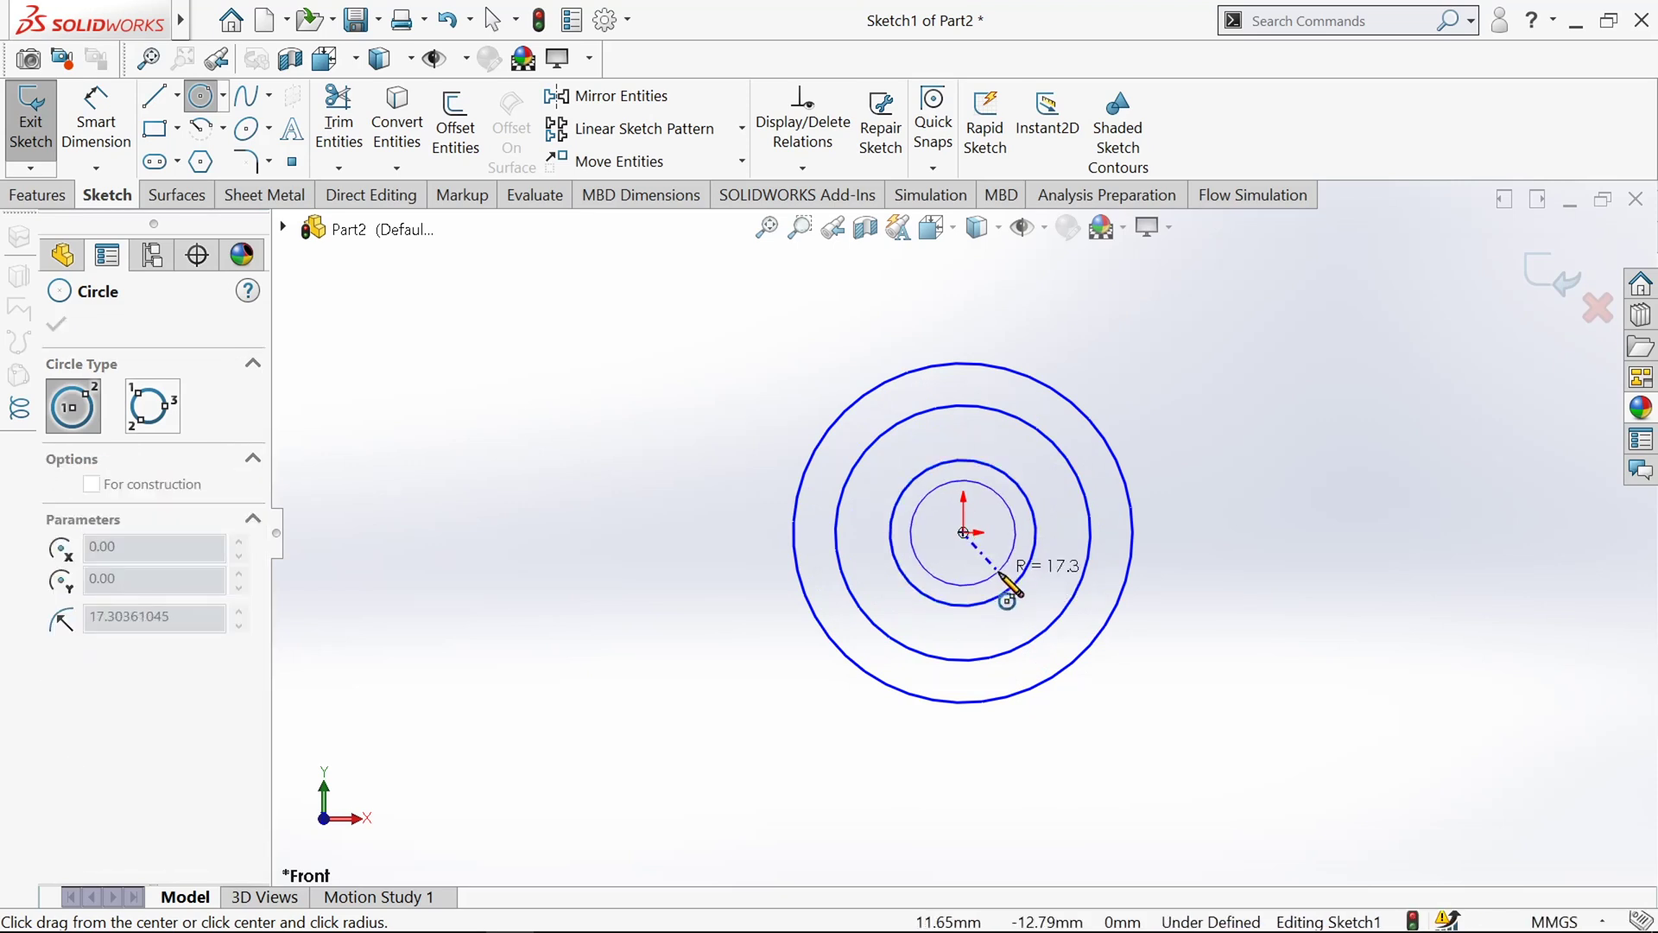
click(994, 576)
click(57, 326)
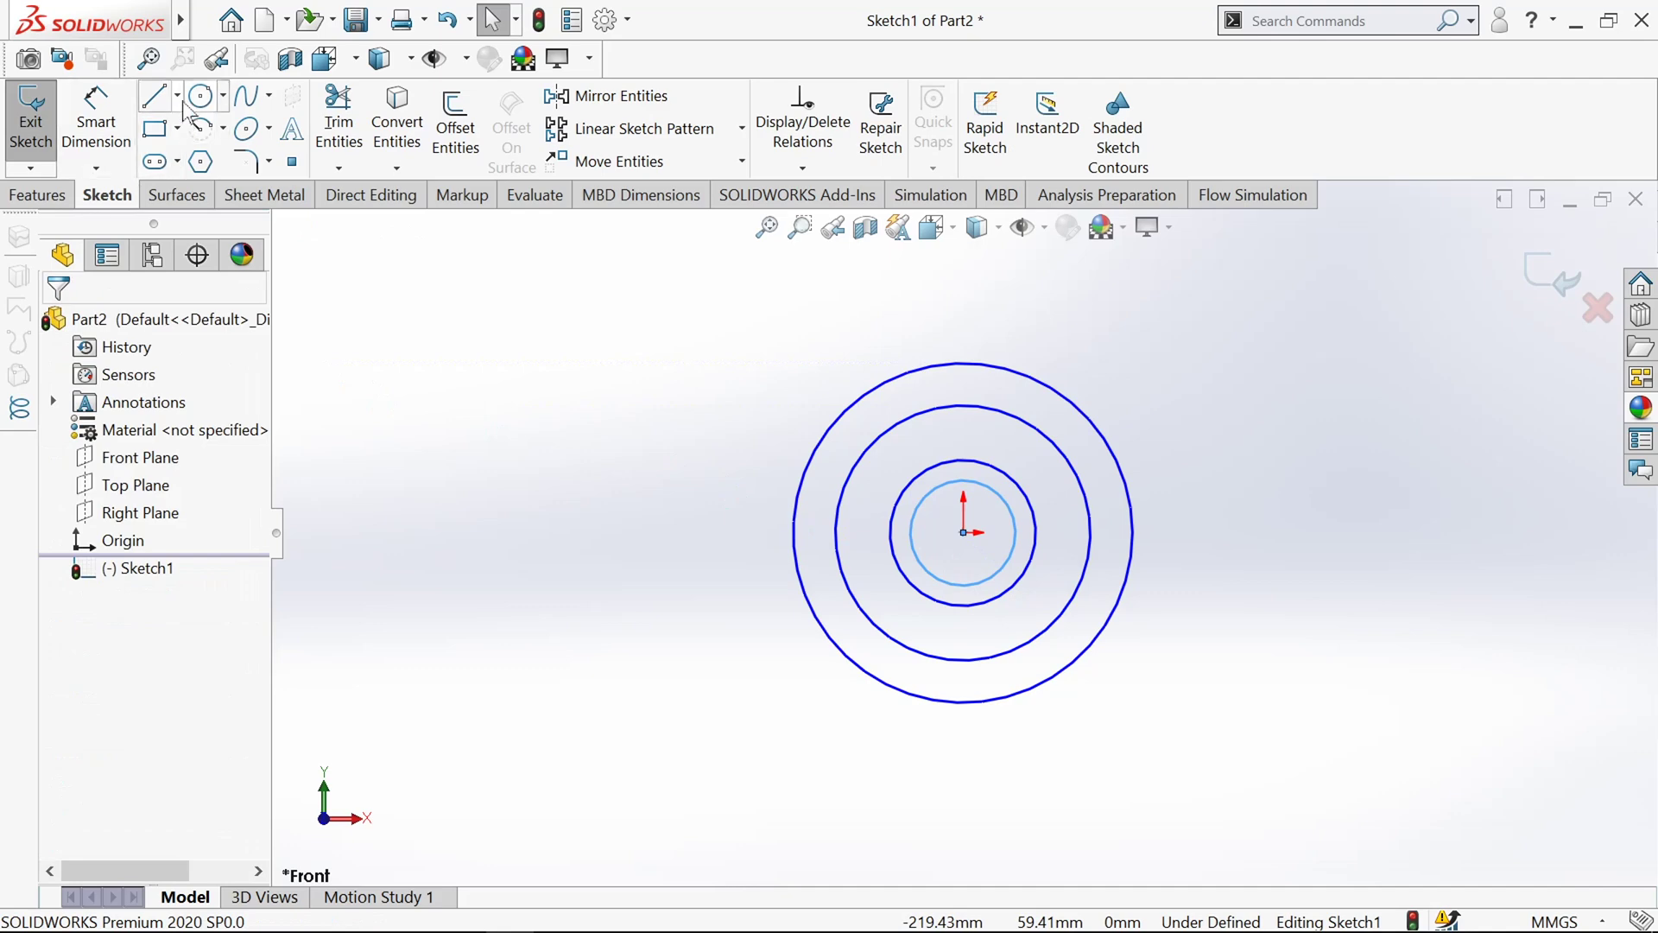
Step: Dimension the outermost circle with a diameter of 609 mm
click(96, 121)
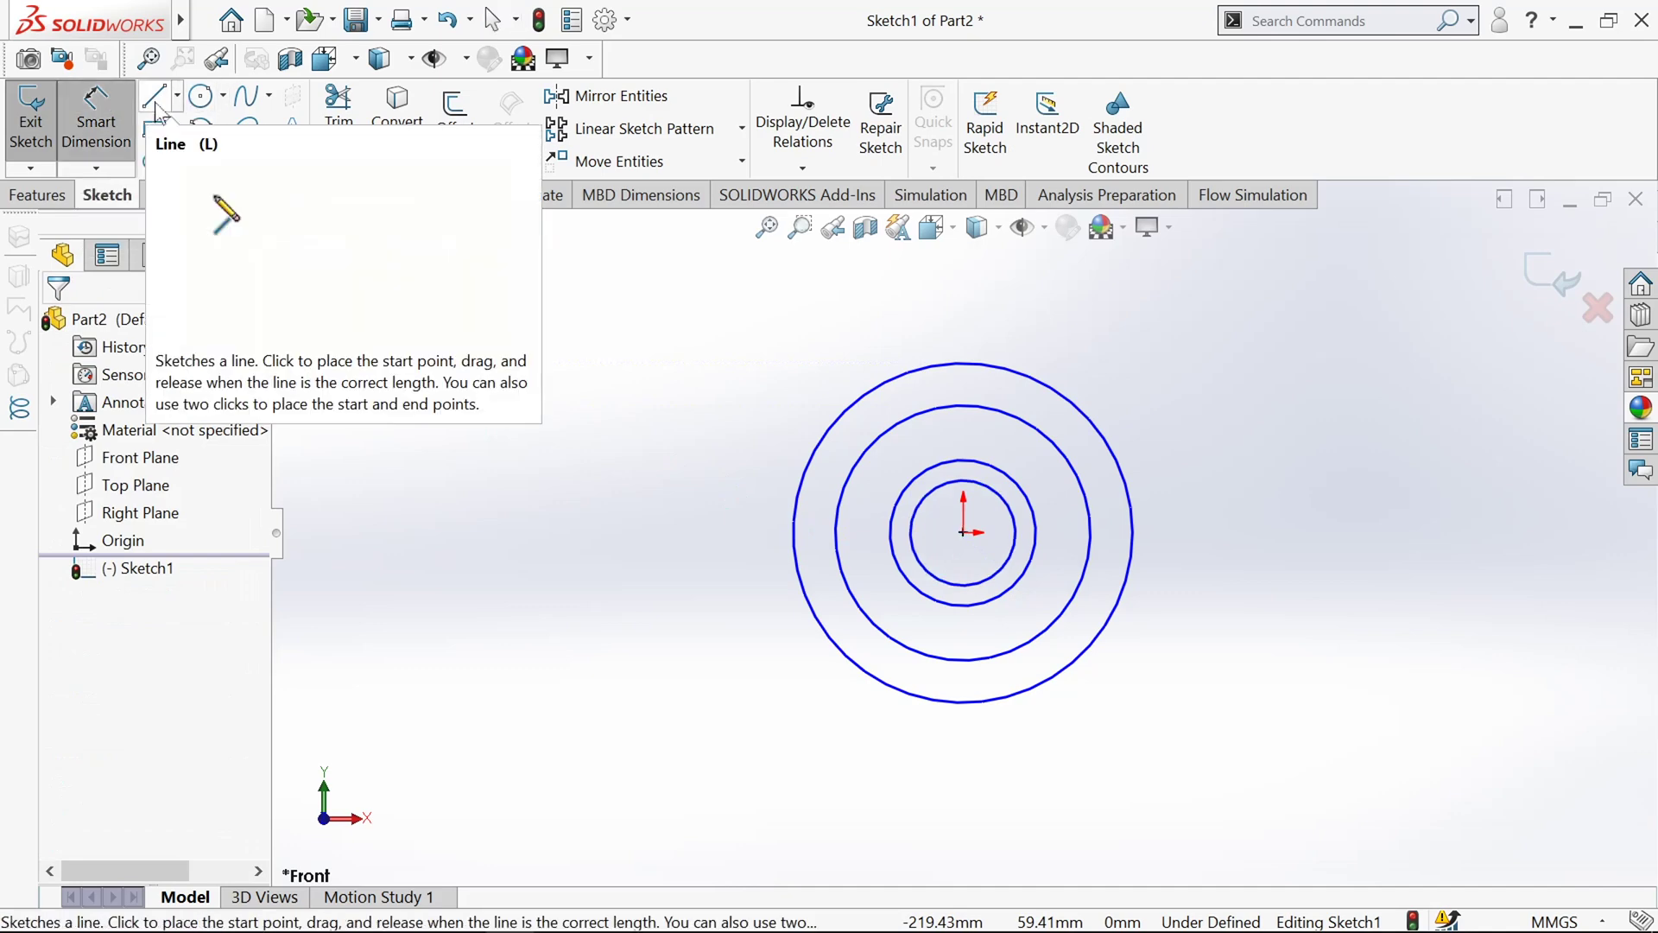
click(791, 518)
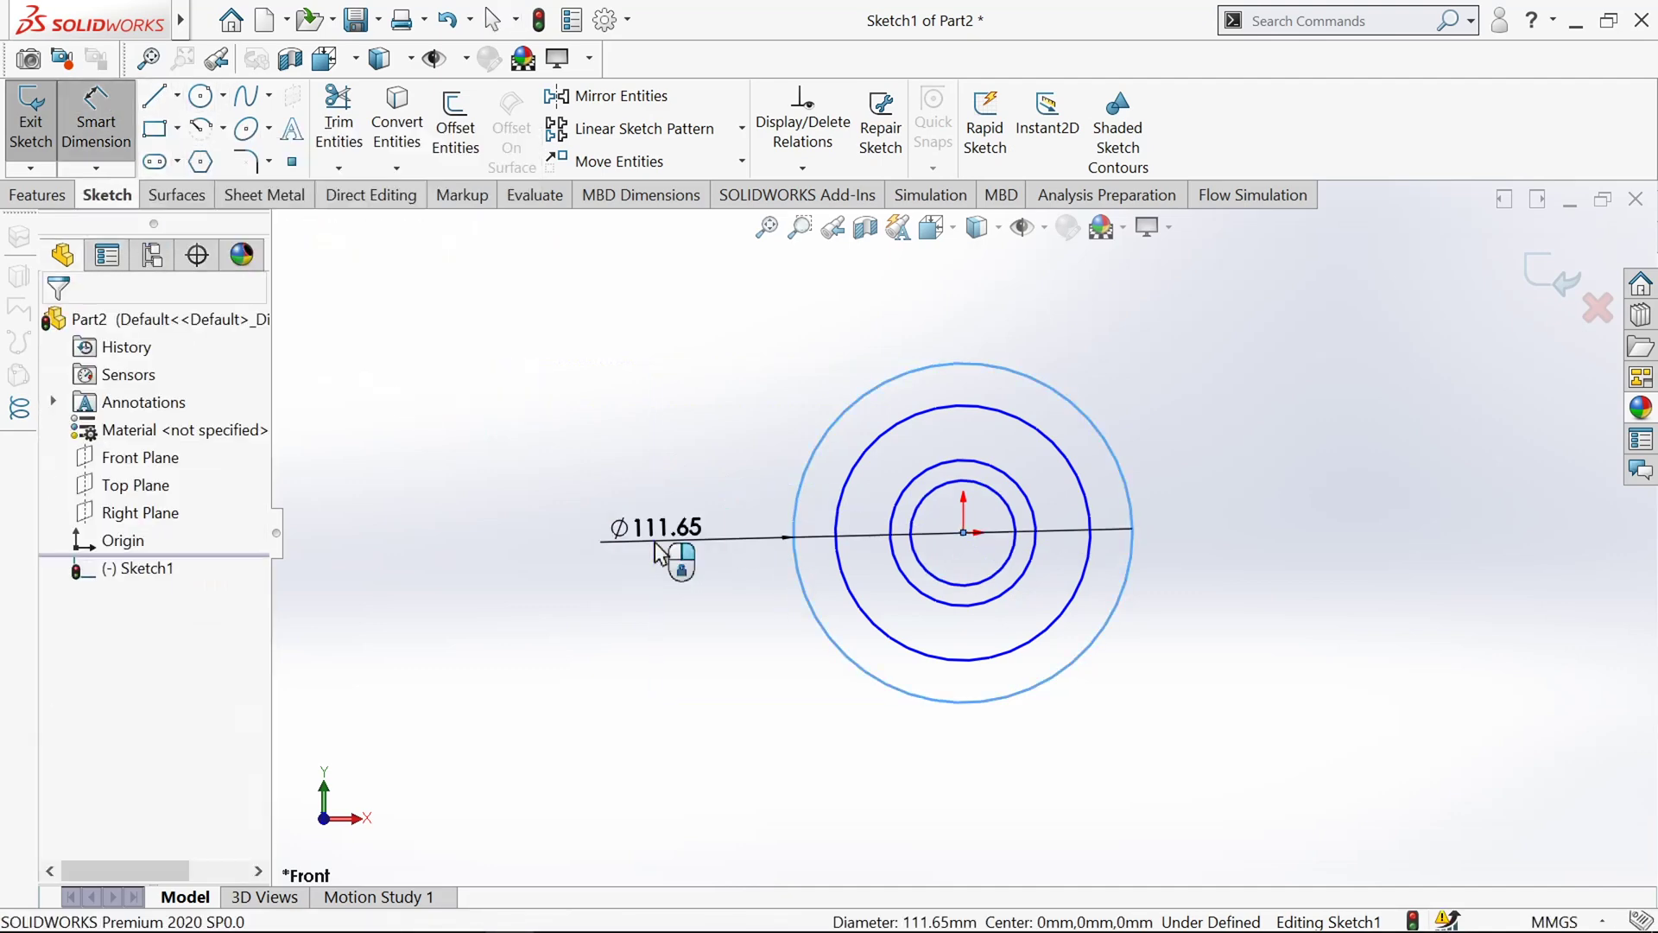
click(654, 531)
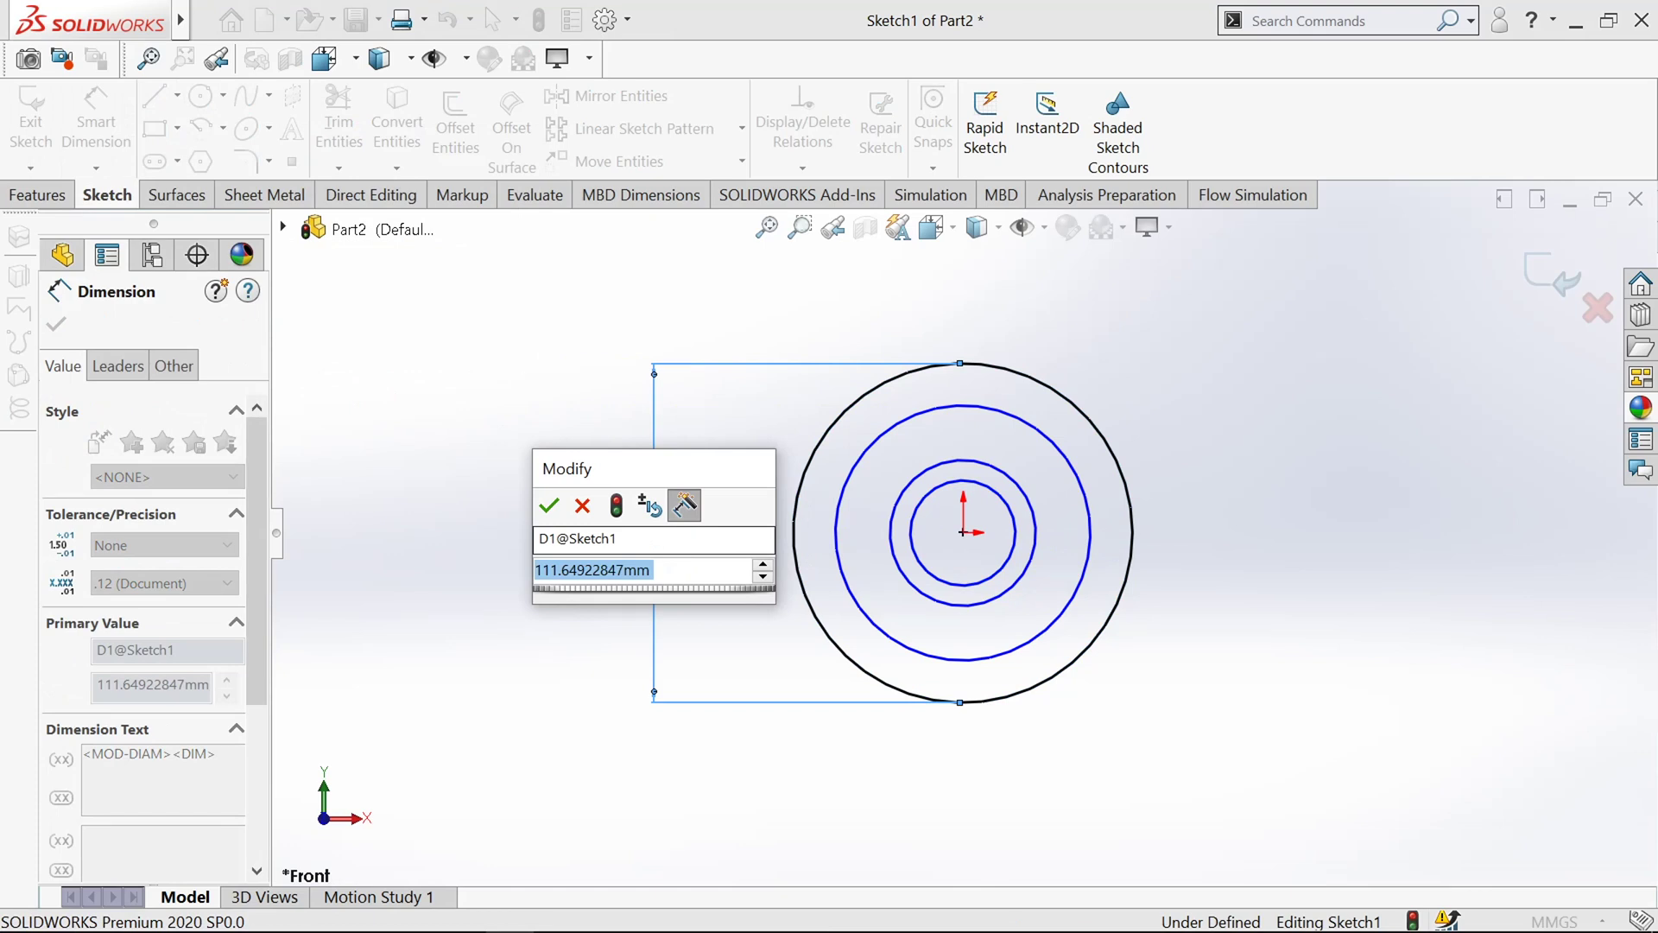
text(609)
key(Return)
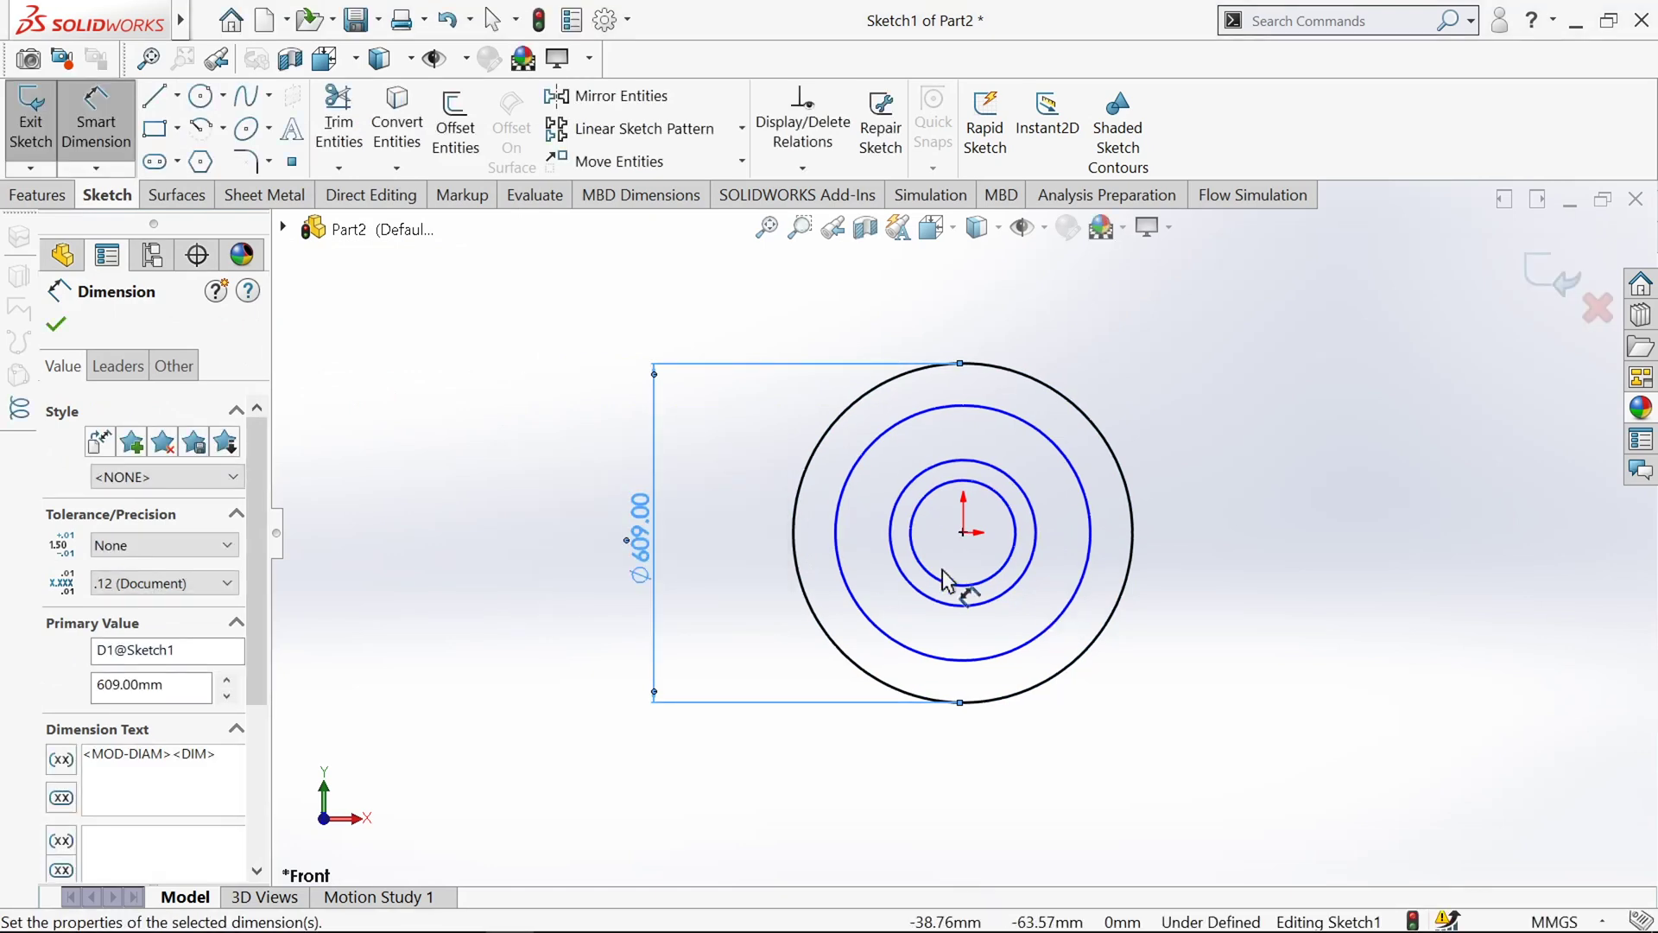
Step: Dimension the second-largest circle with a diameter of 533 mm and the third with a diameter of 382 mm
click(1206, 505)
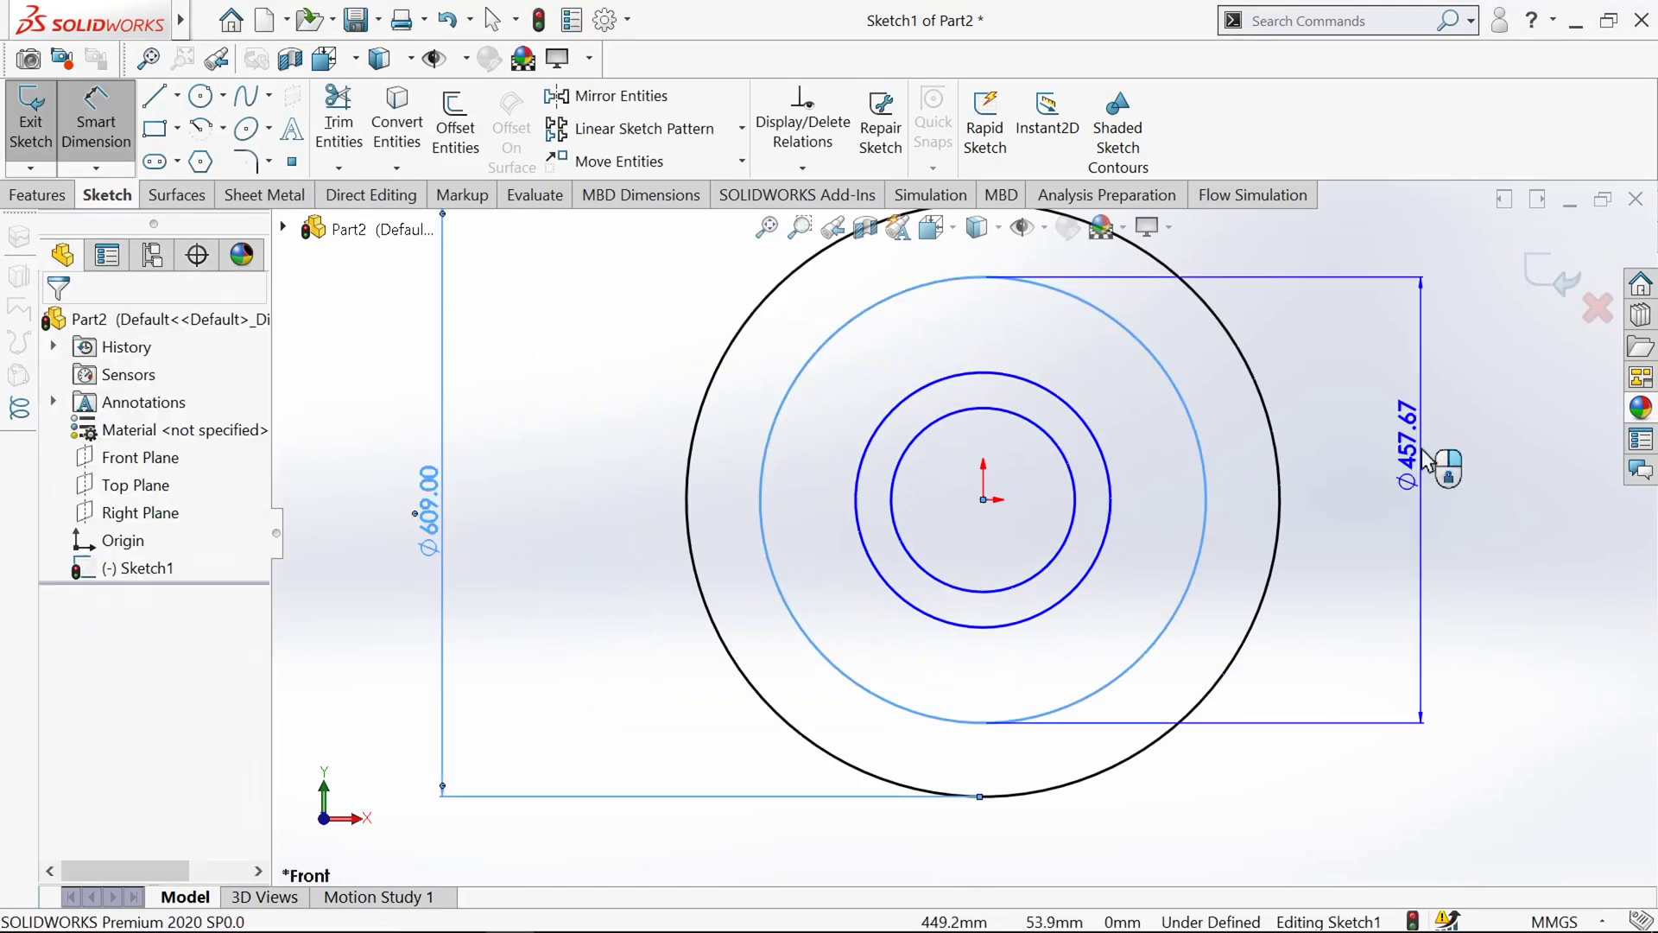
click(1437, 463)
text(533)
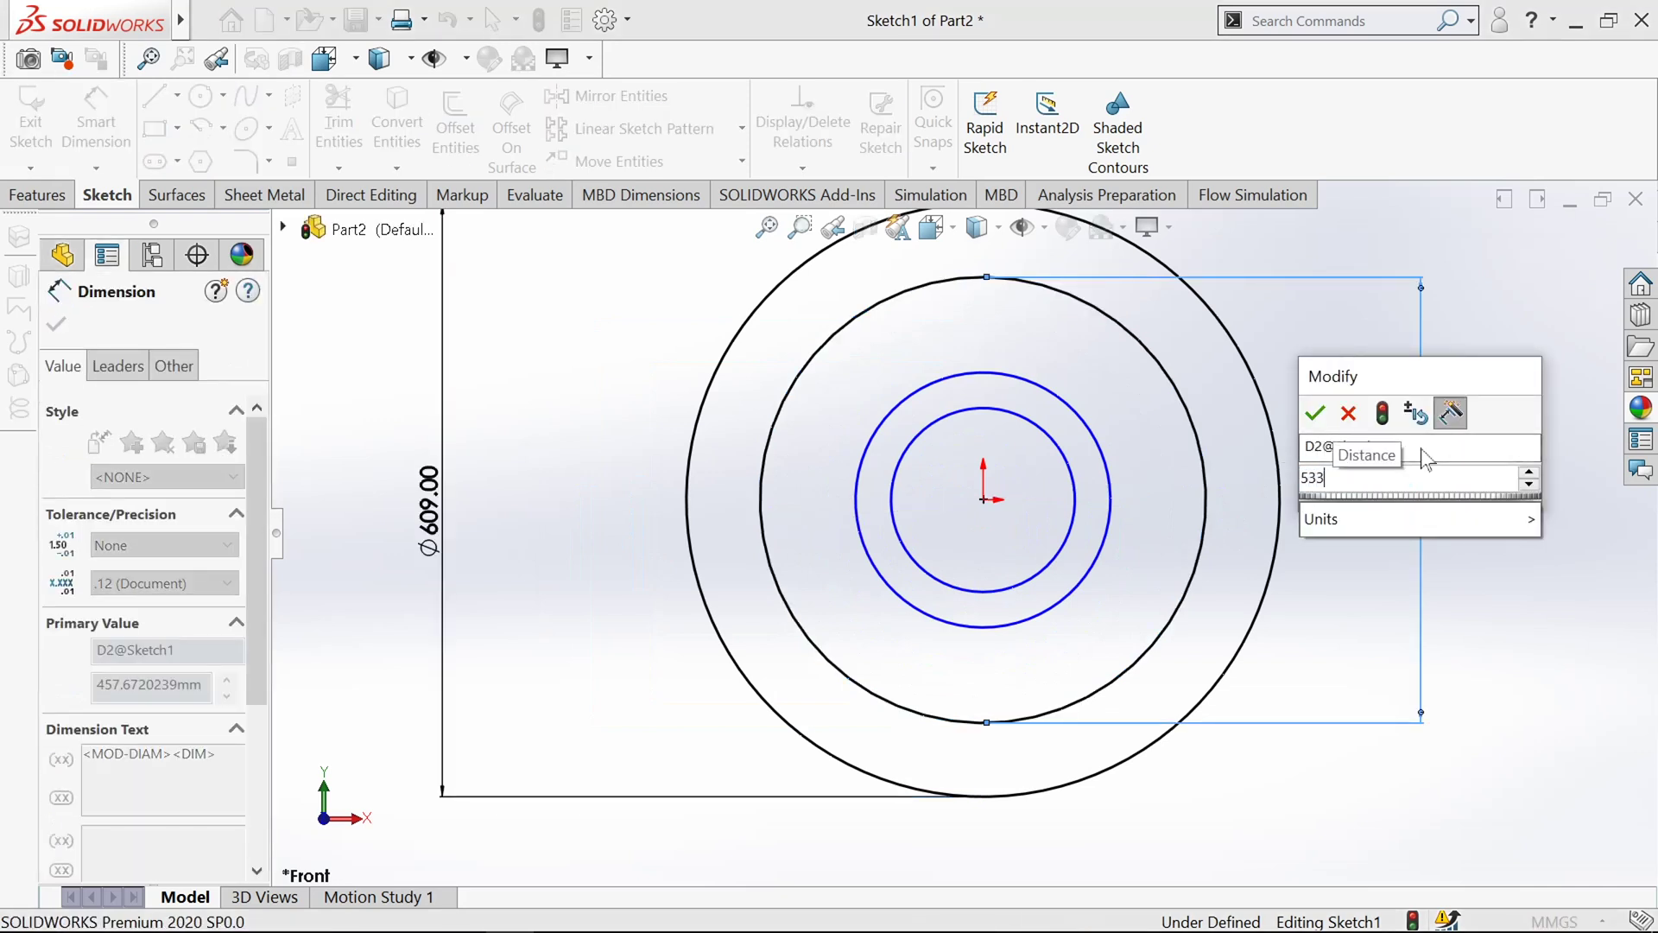
key(Return)
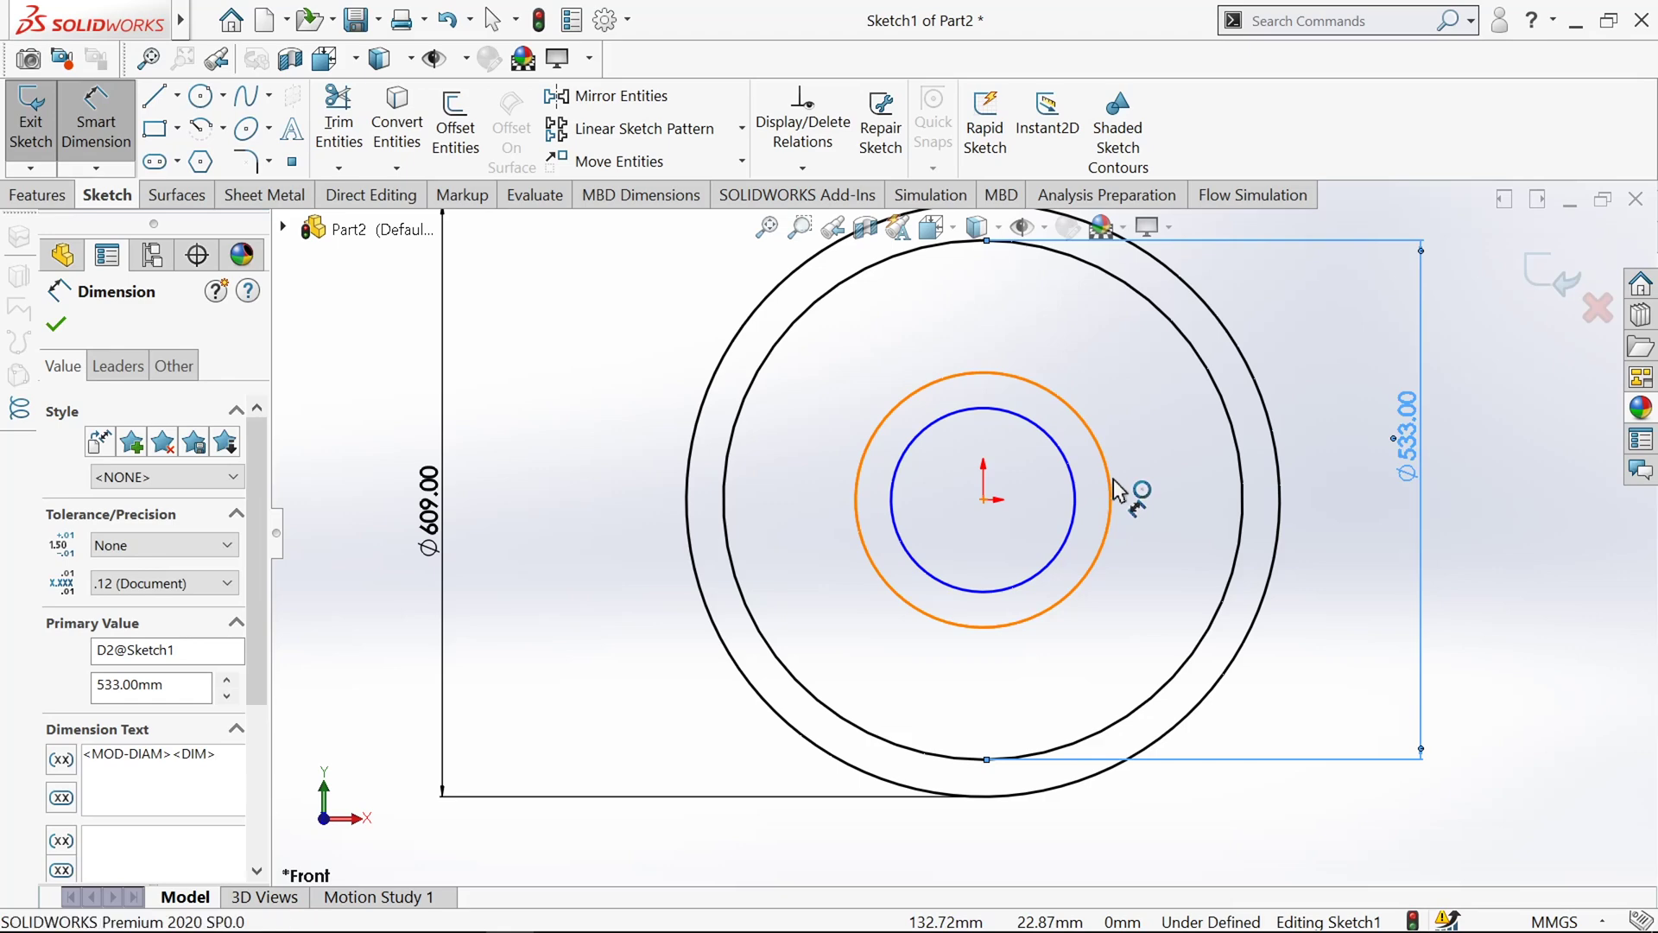
click(1113, 484)
click(1343, 534)
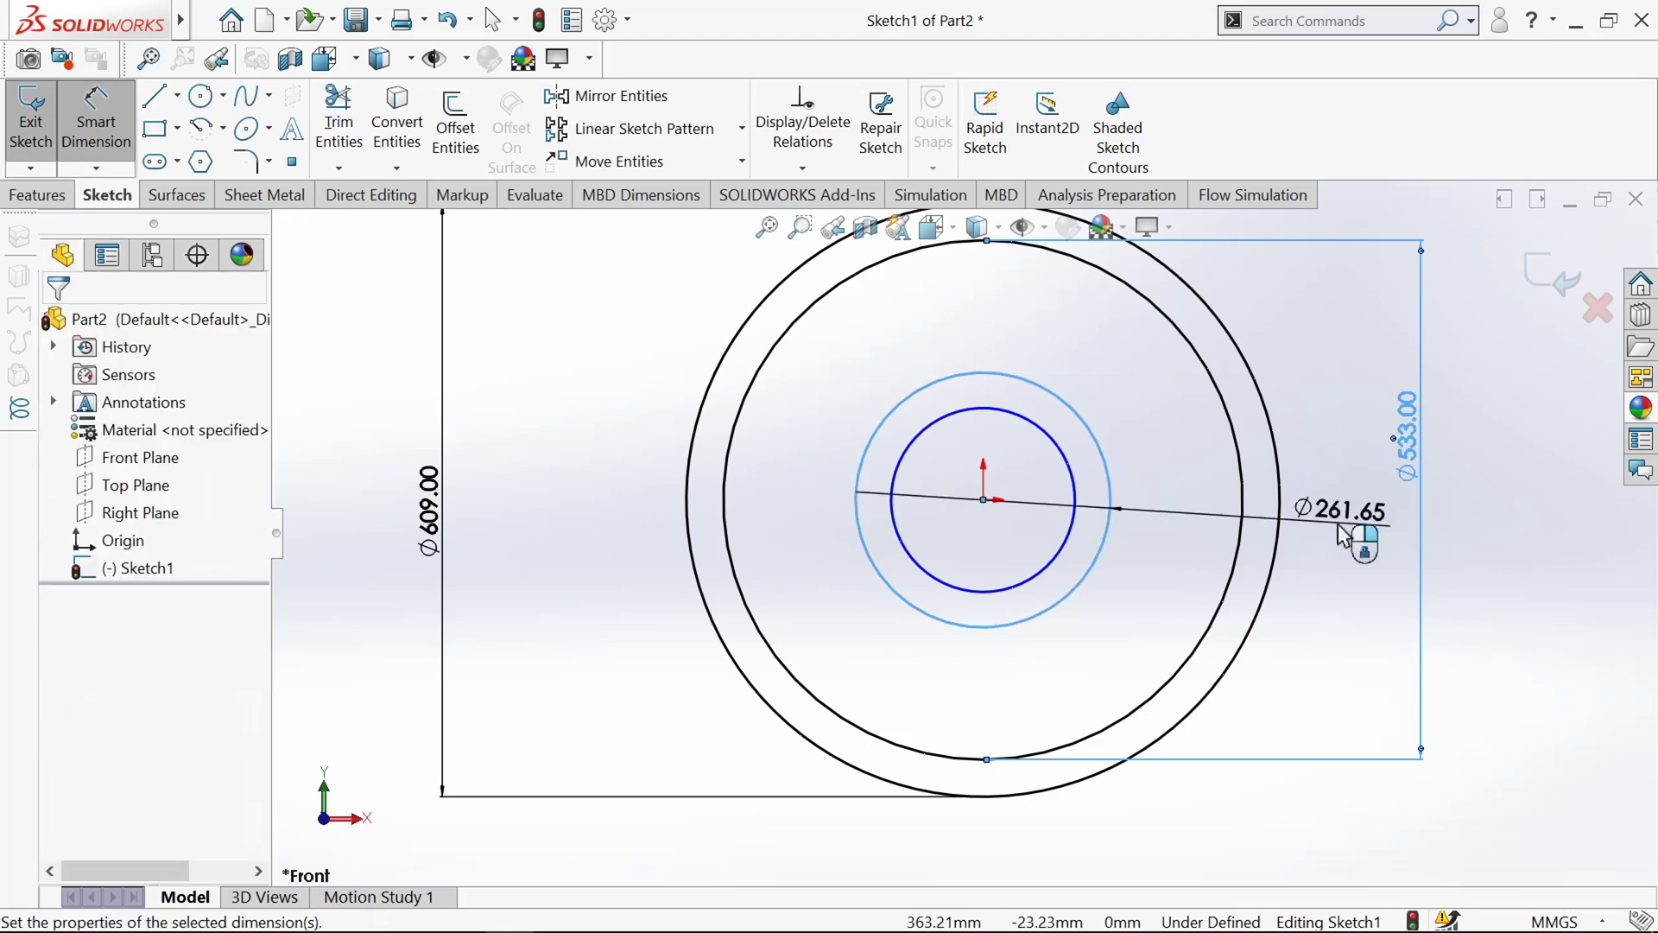
text(382)
key(Return)
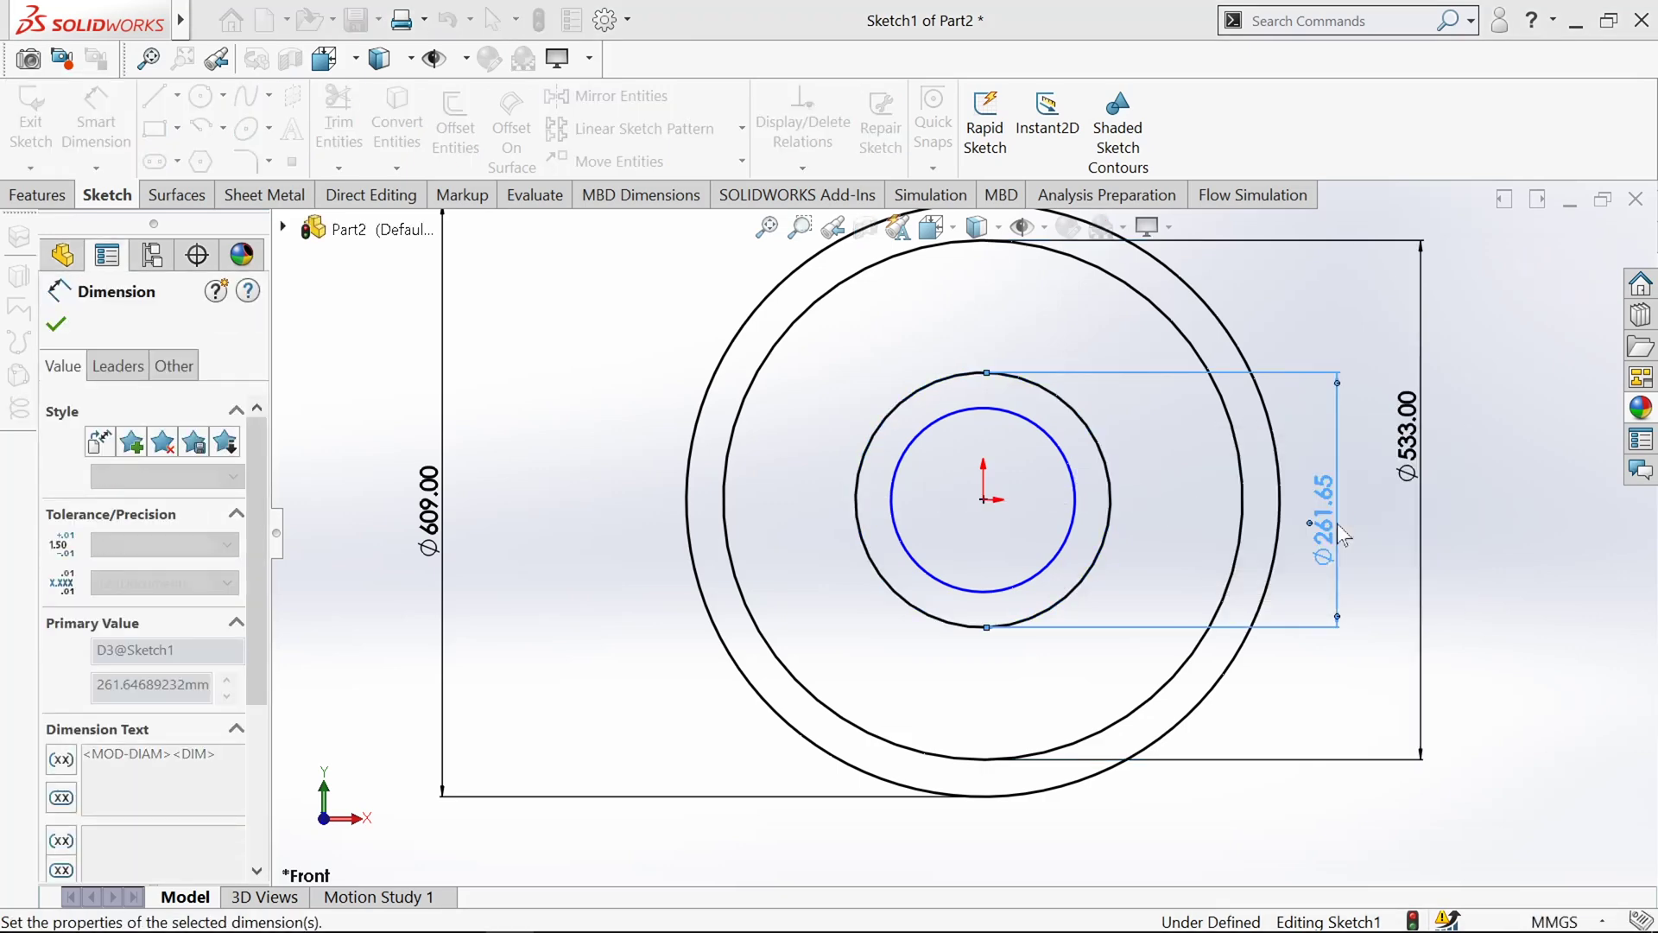
Step: Dimension the innermost circle with a diameter of 179.5 mm
click(1077, 501)
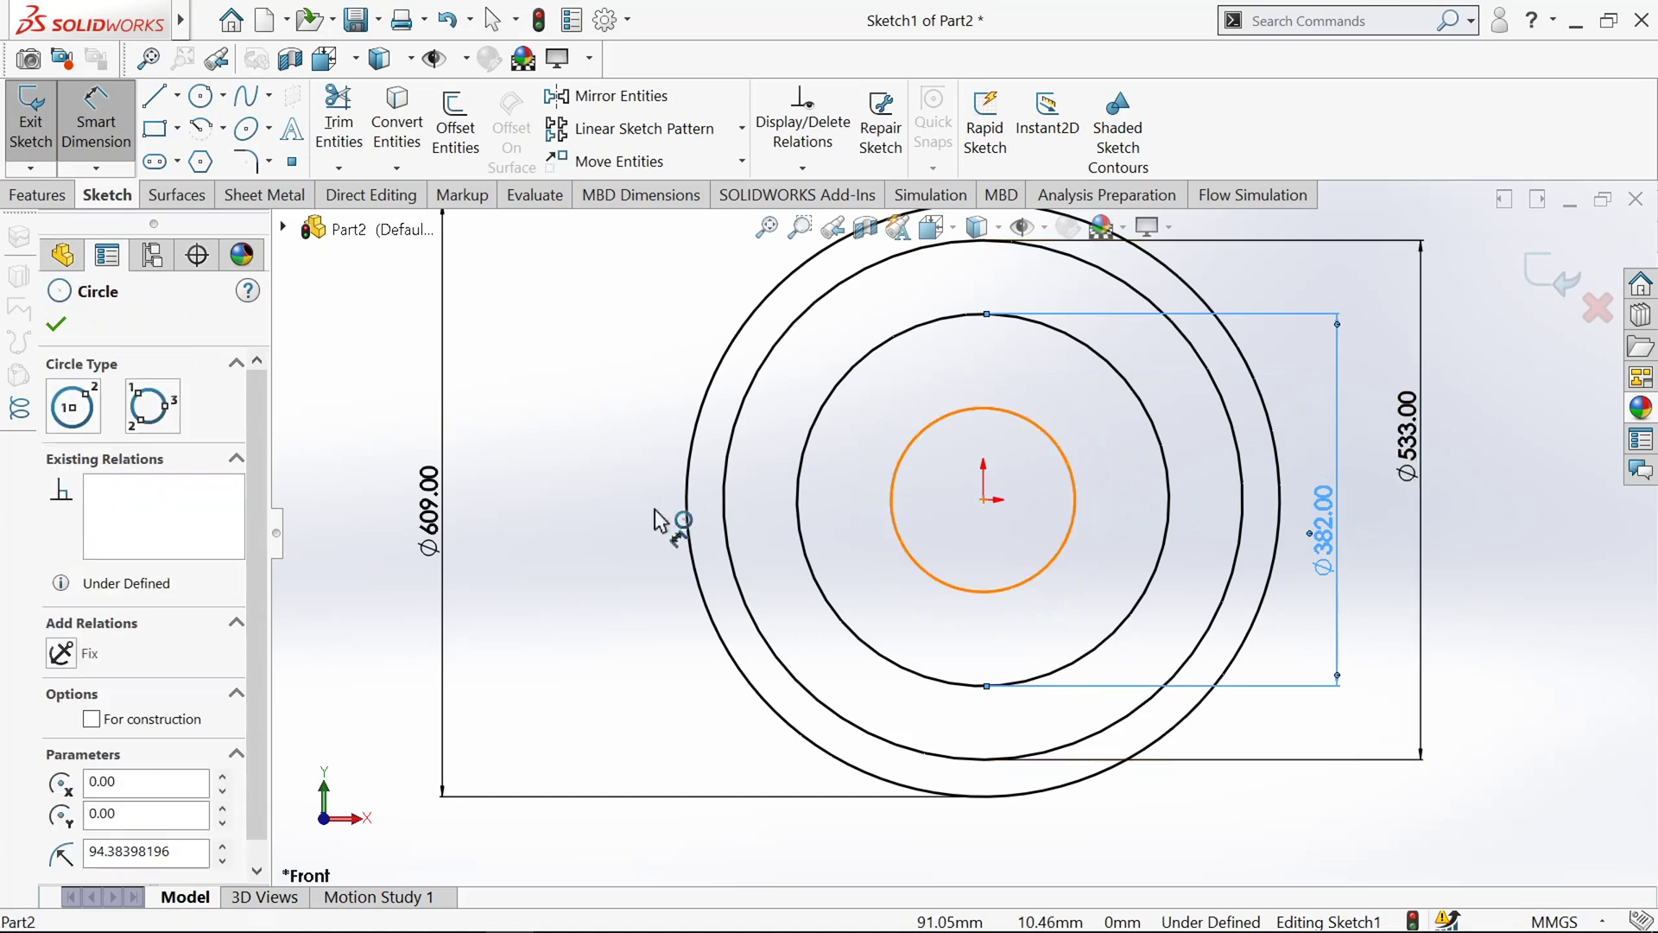
click(544, 519)
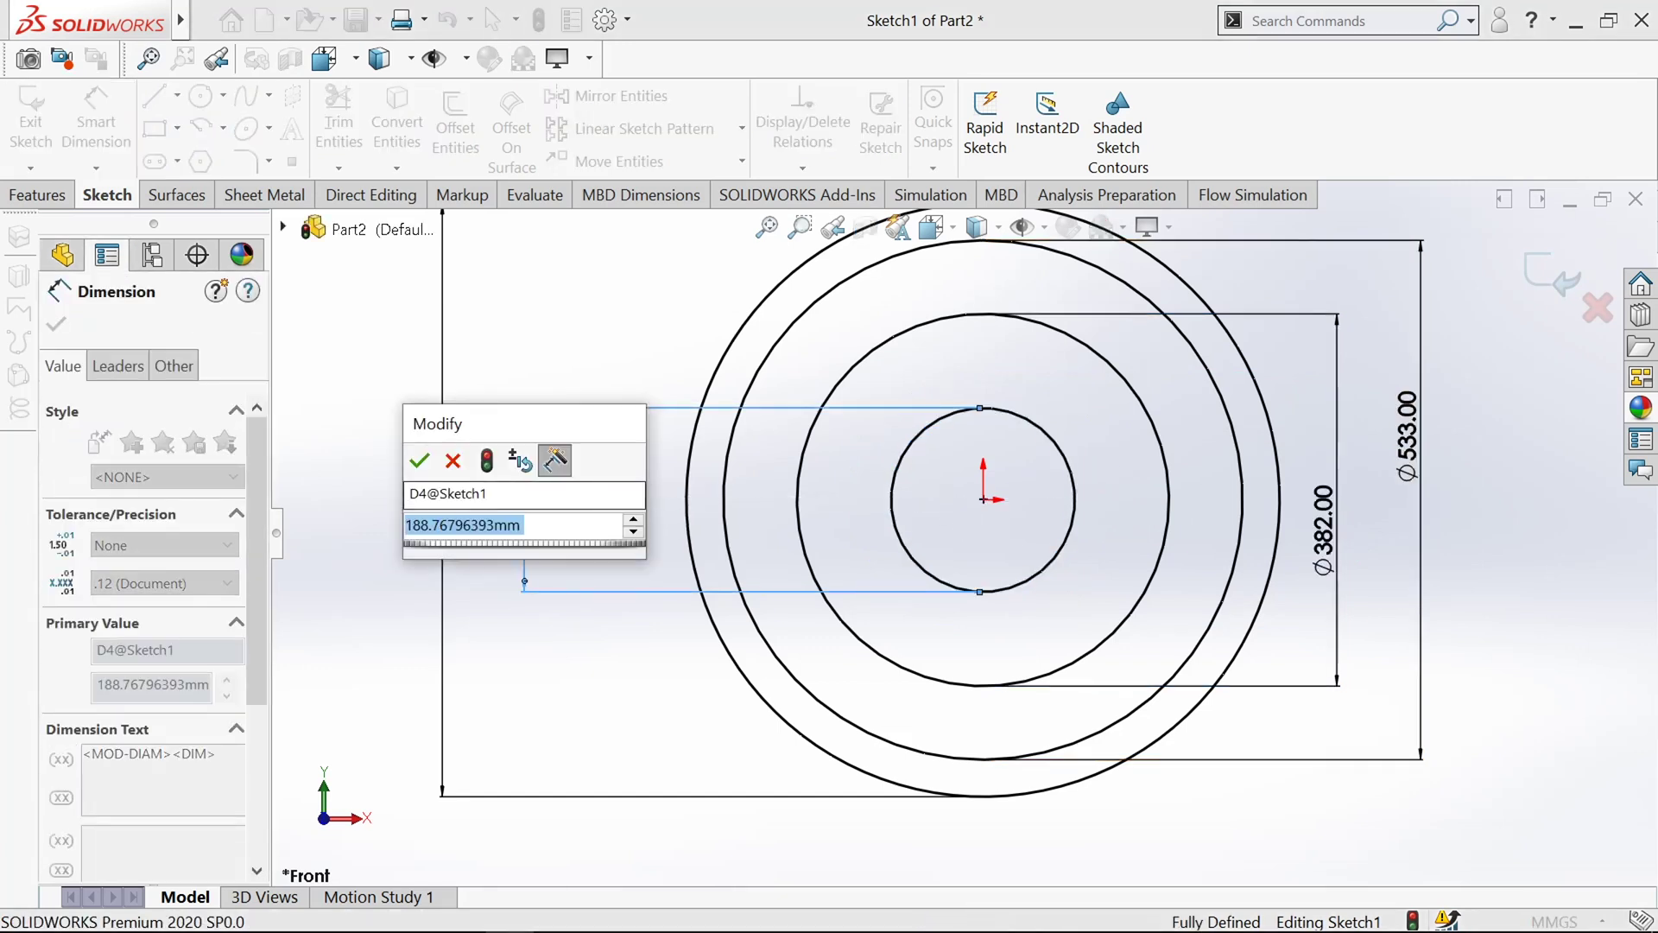
text(179.5)
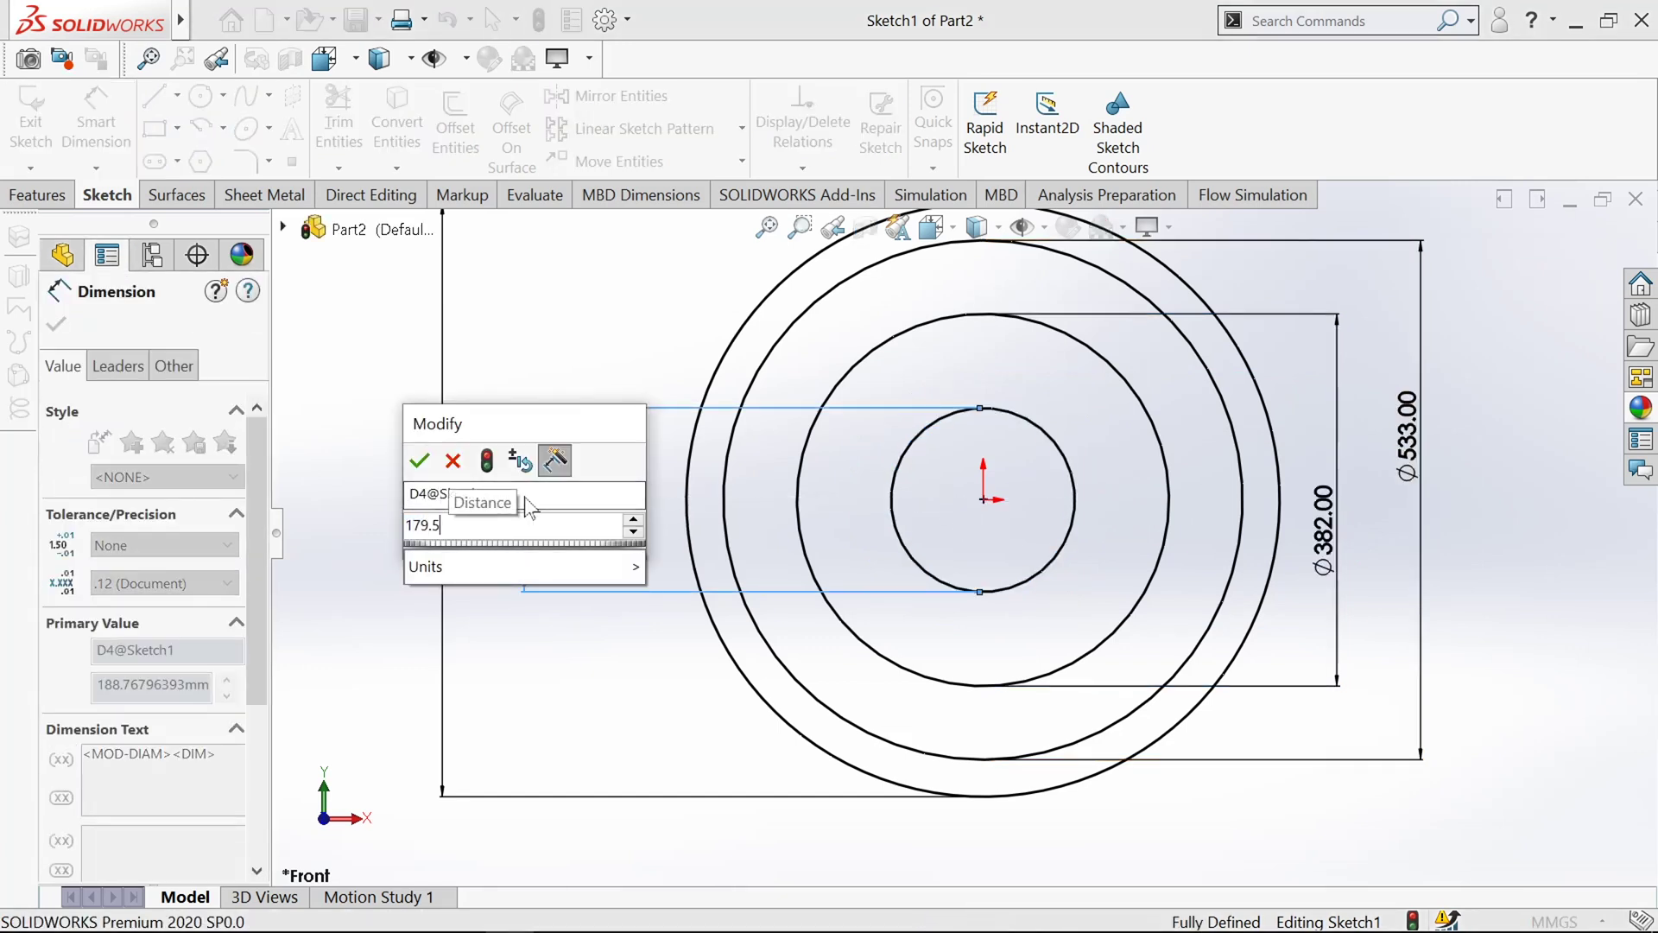
key(Return)
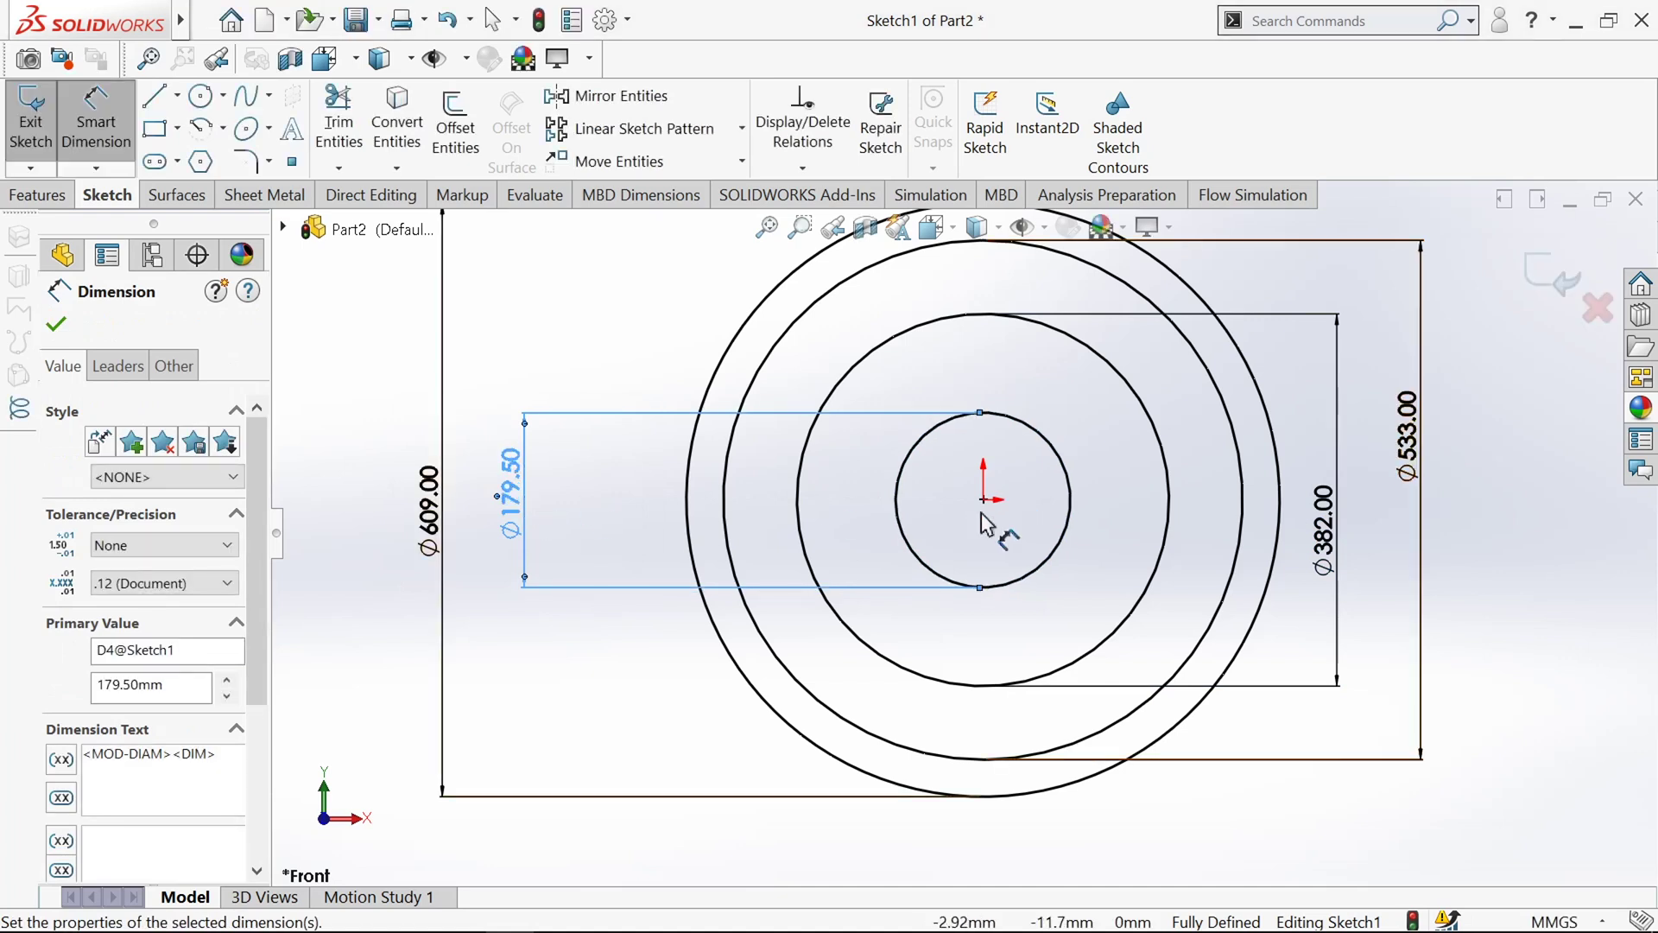
key(Escape)
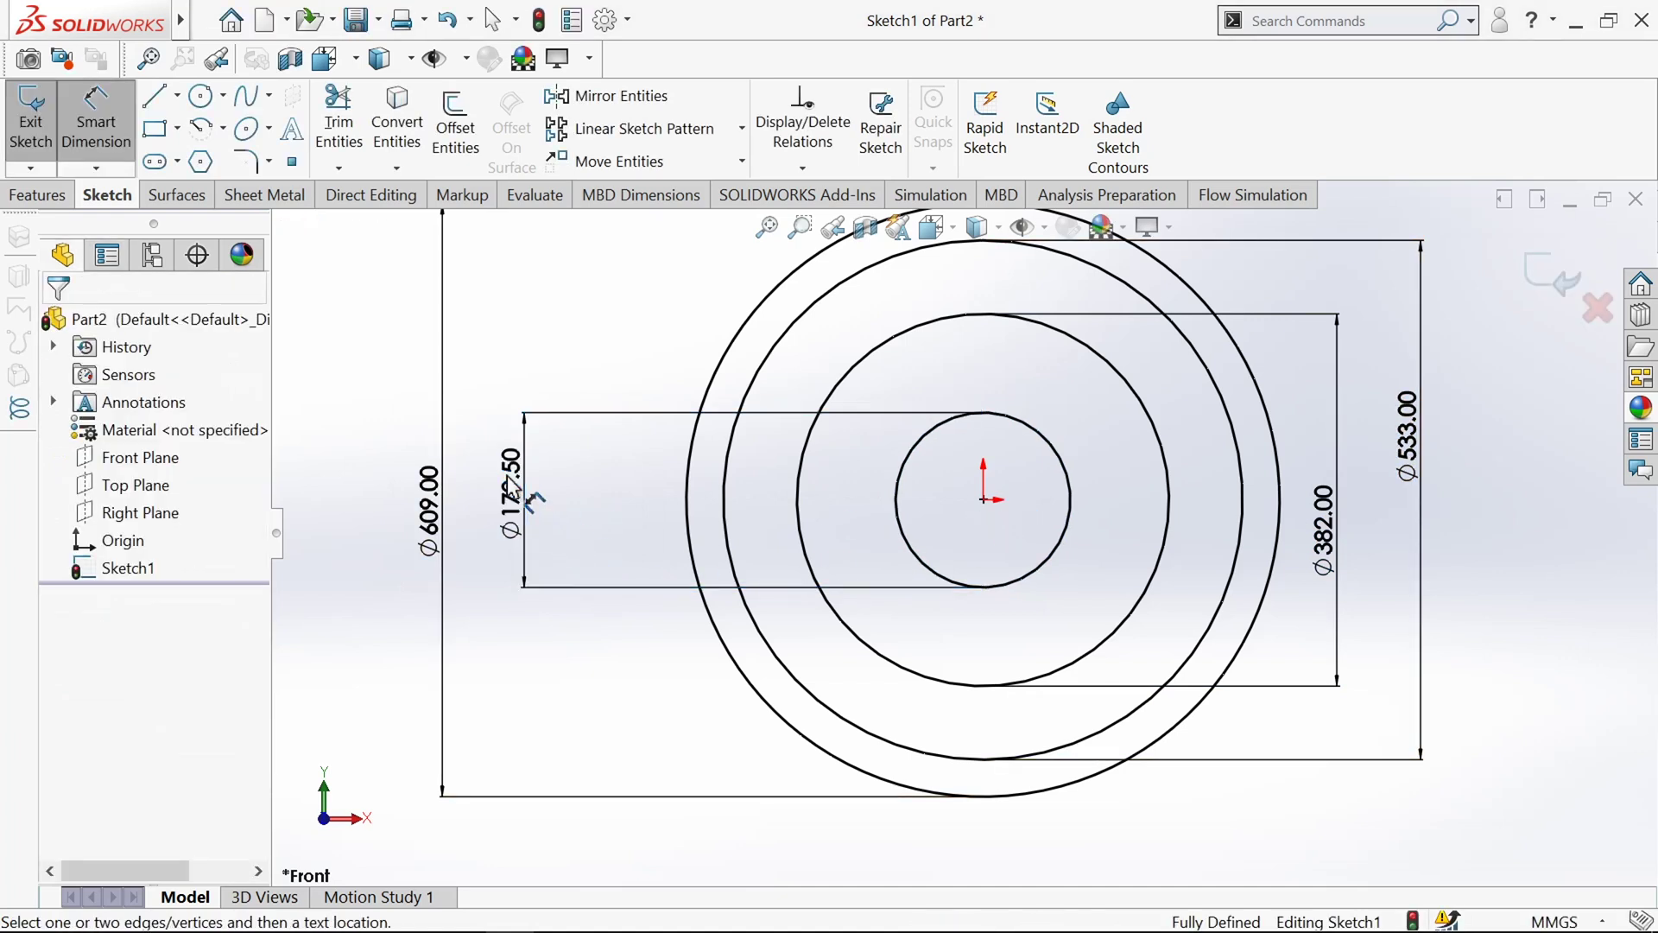
Step: Double the innermost circle's diameter to 359 mm by multiplying its dimension value by 2
double_click(516, 513)
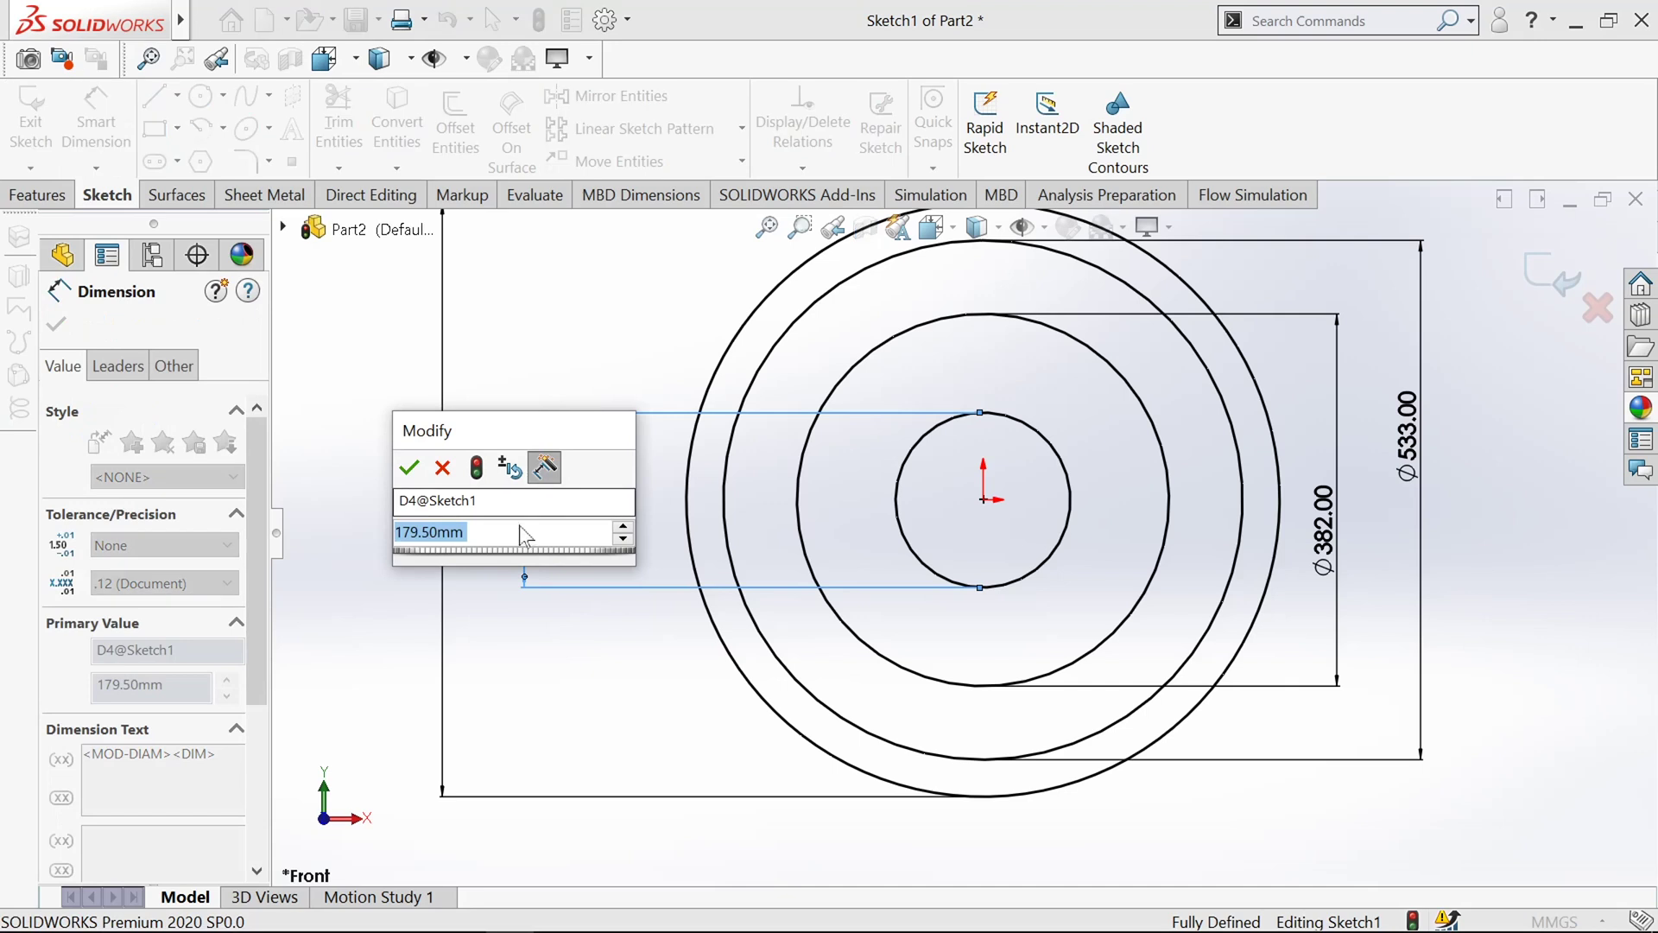
text(*2)
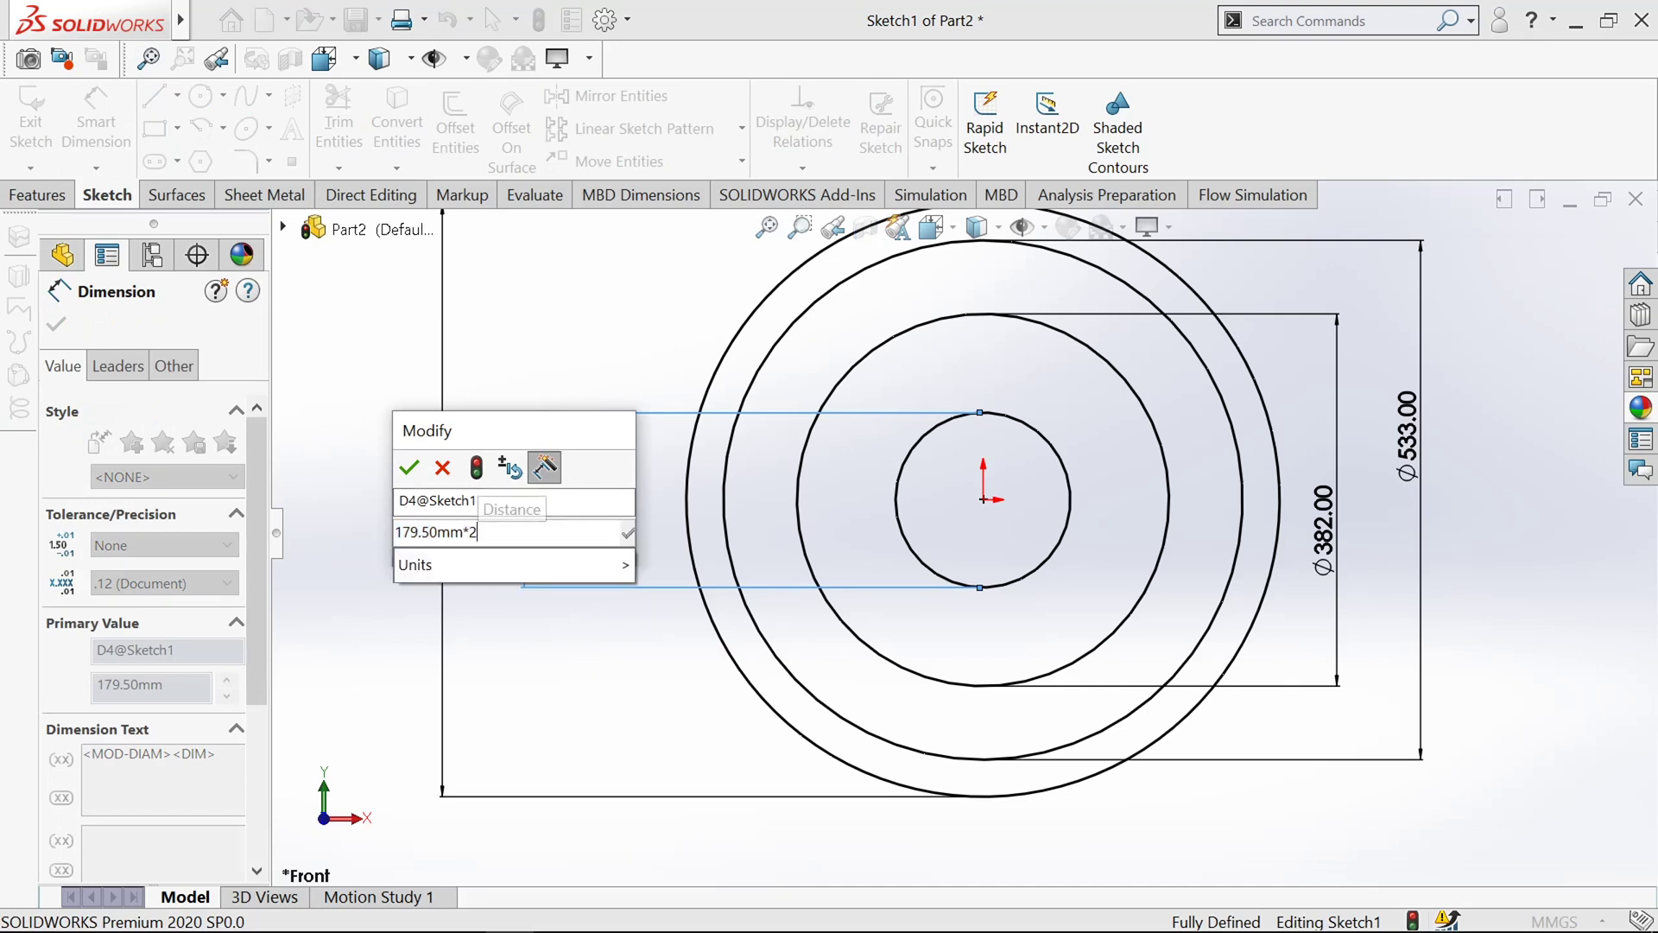
key(Return)
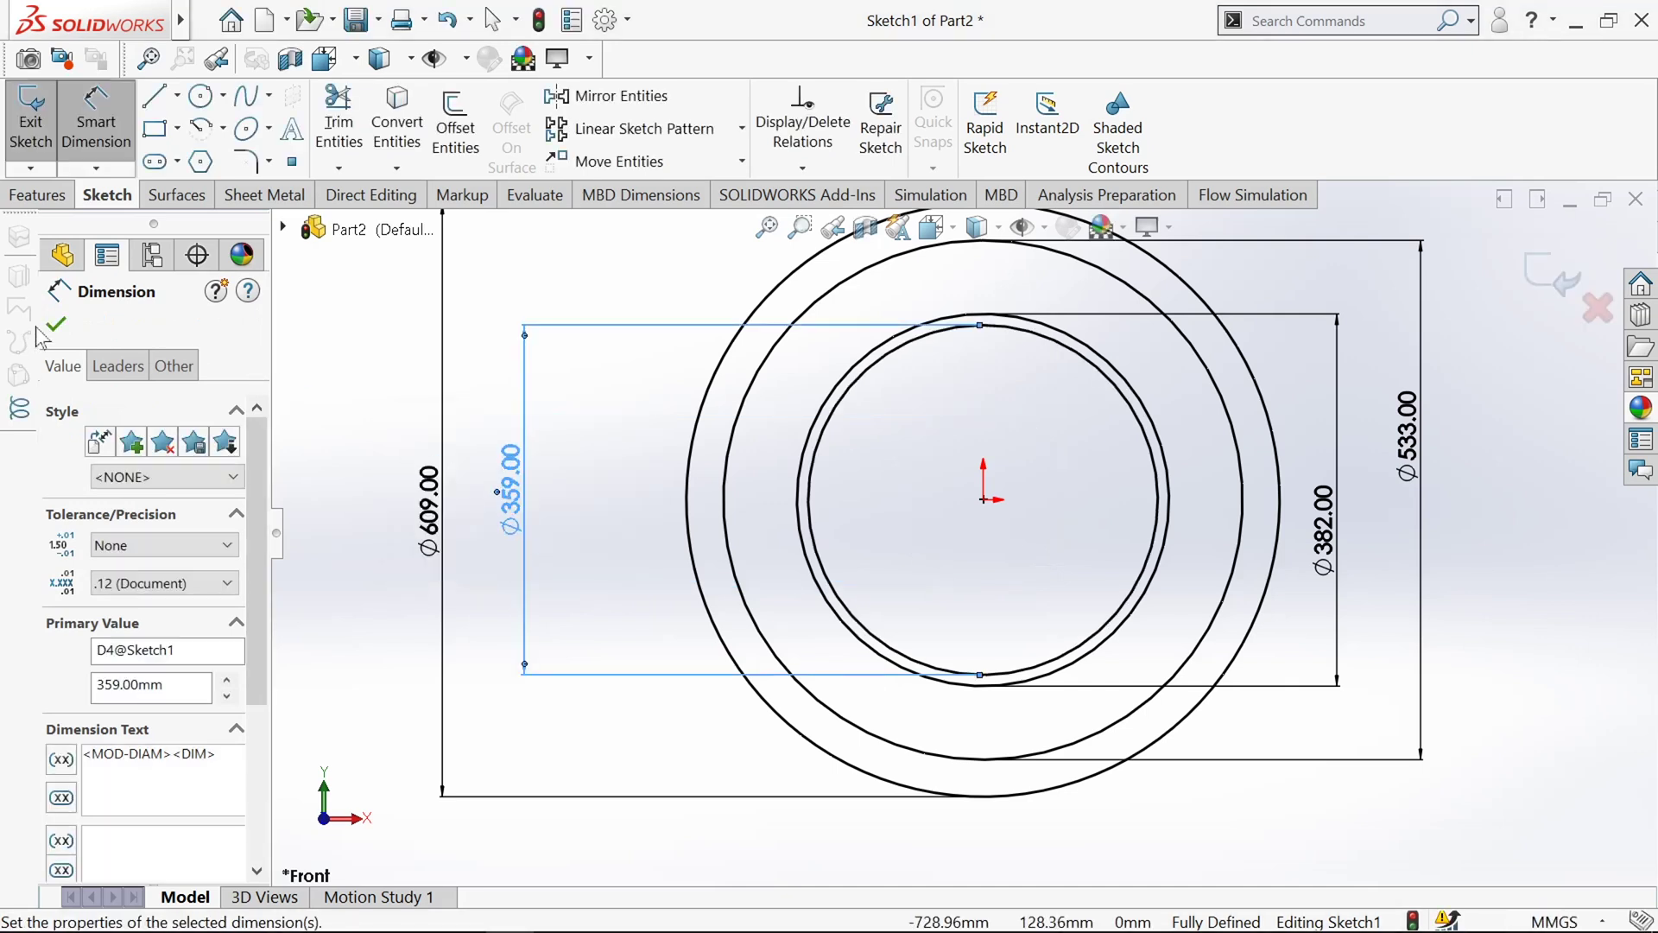
click(55, 328)
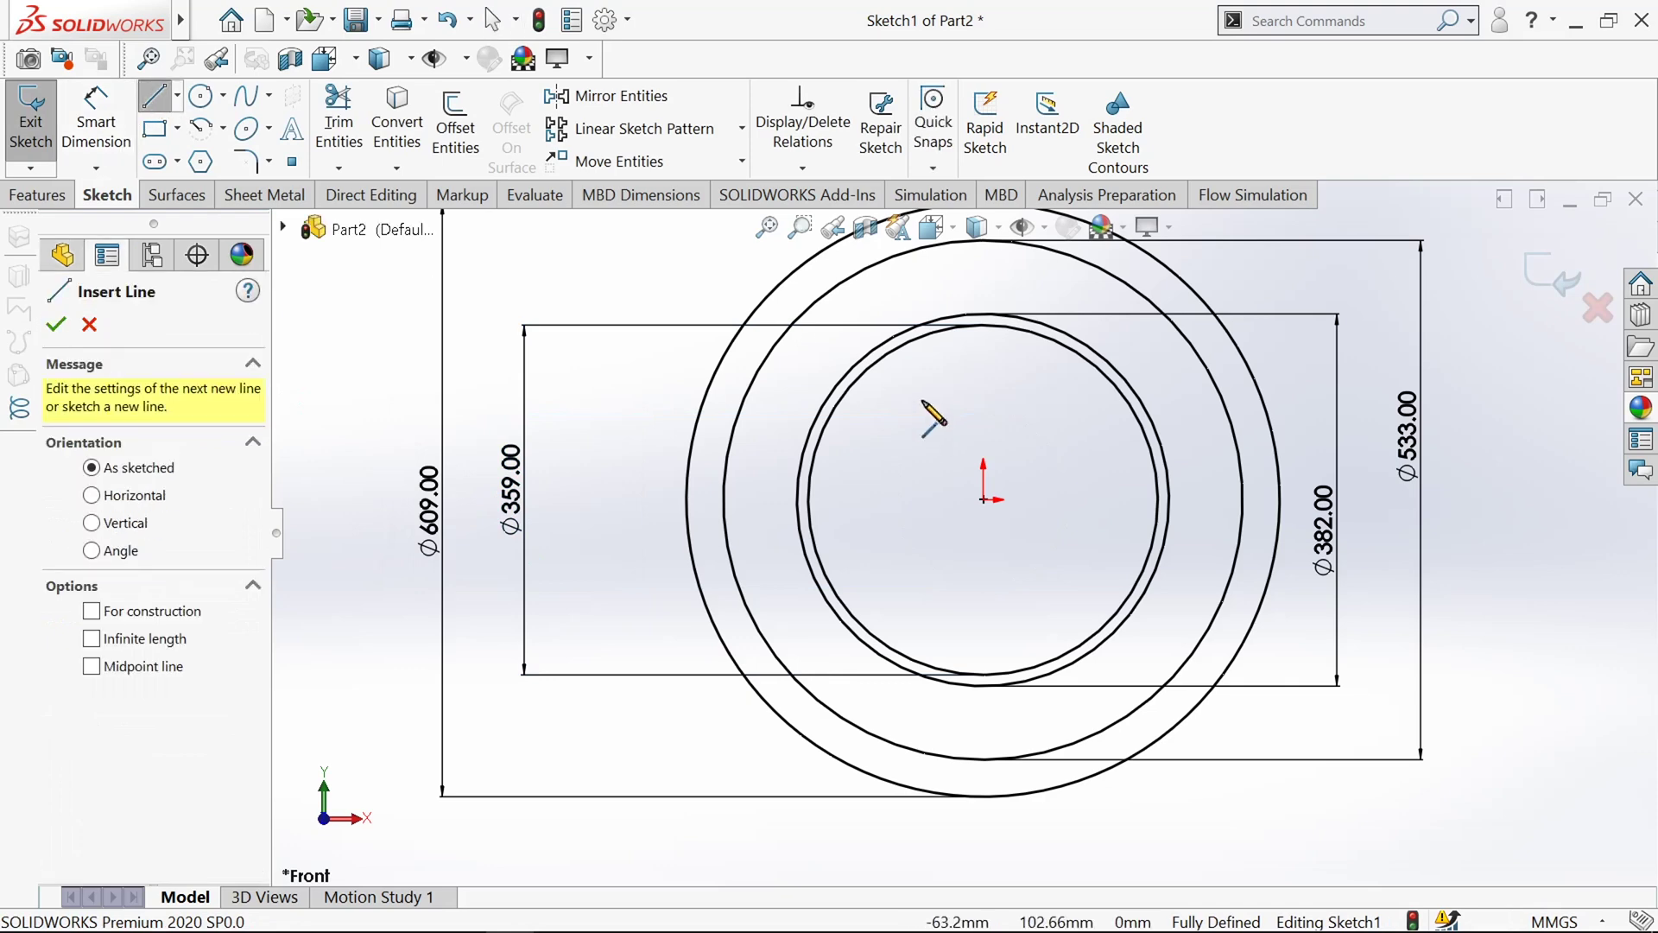
Step: Sketch a horizontal chord across the upper part of the innermost circle, about 135 mm above the origin
scroll(852, 369, up, 3)
scroll(864, 389, up, 1)
click(835, 369)
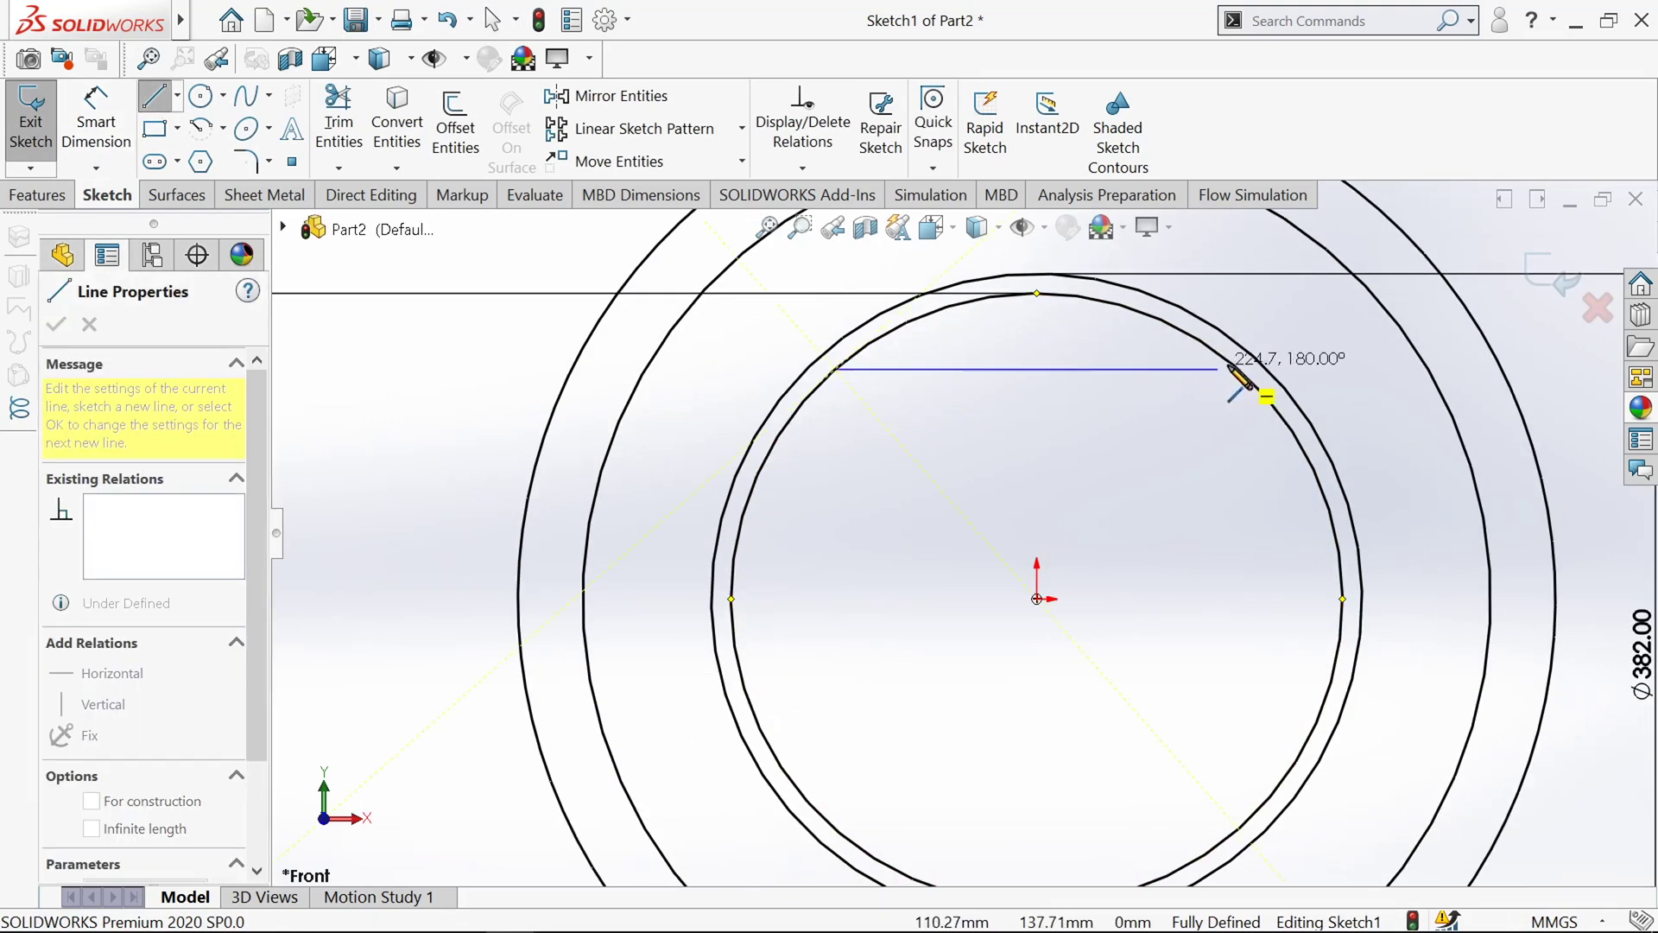
click(1239, 369)
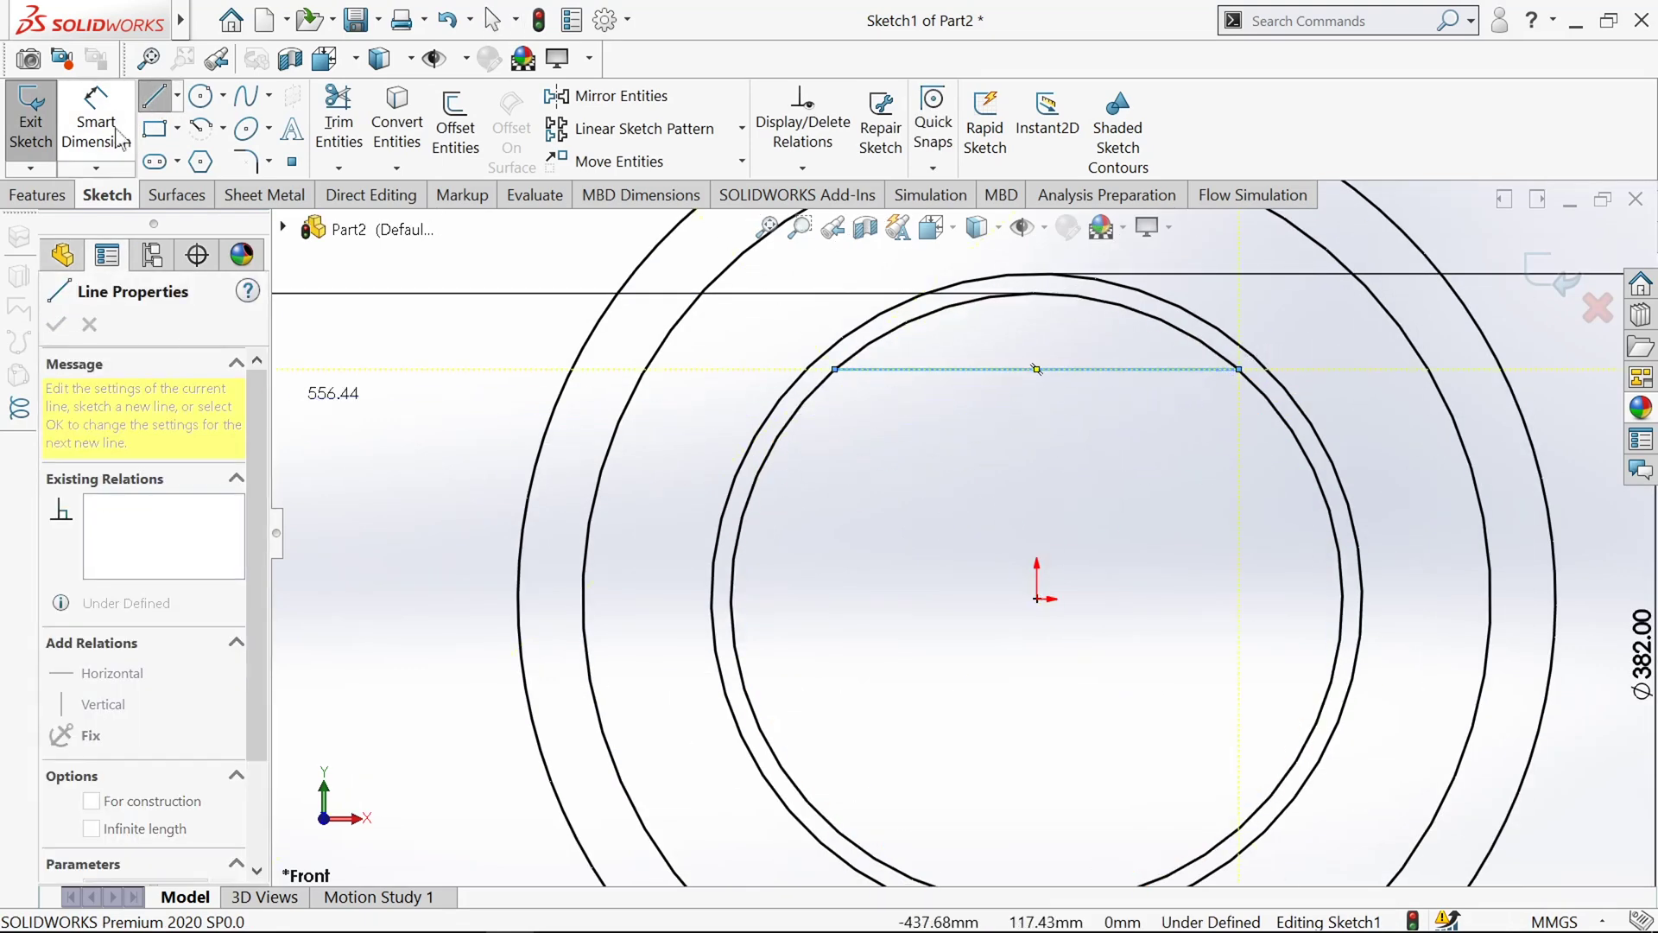
Step: Dimension the distance from the horizontal chord to the origin as 166 mm
click(96, 121)
key(f)
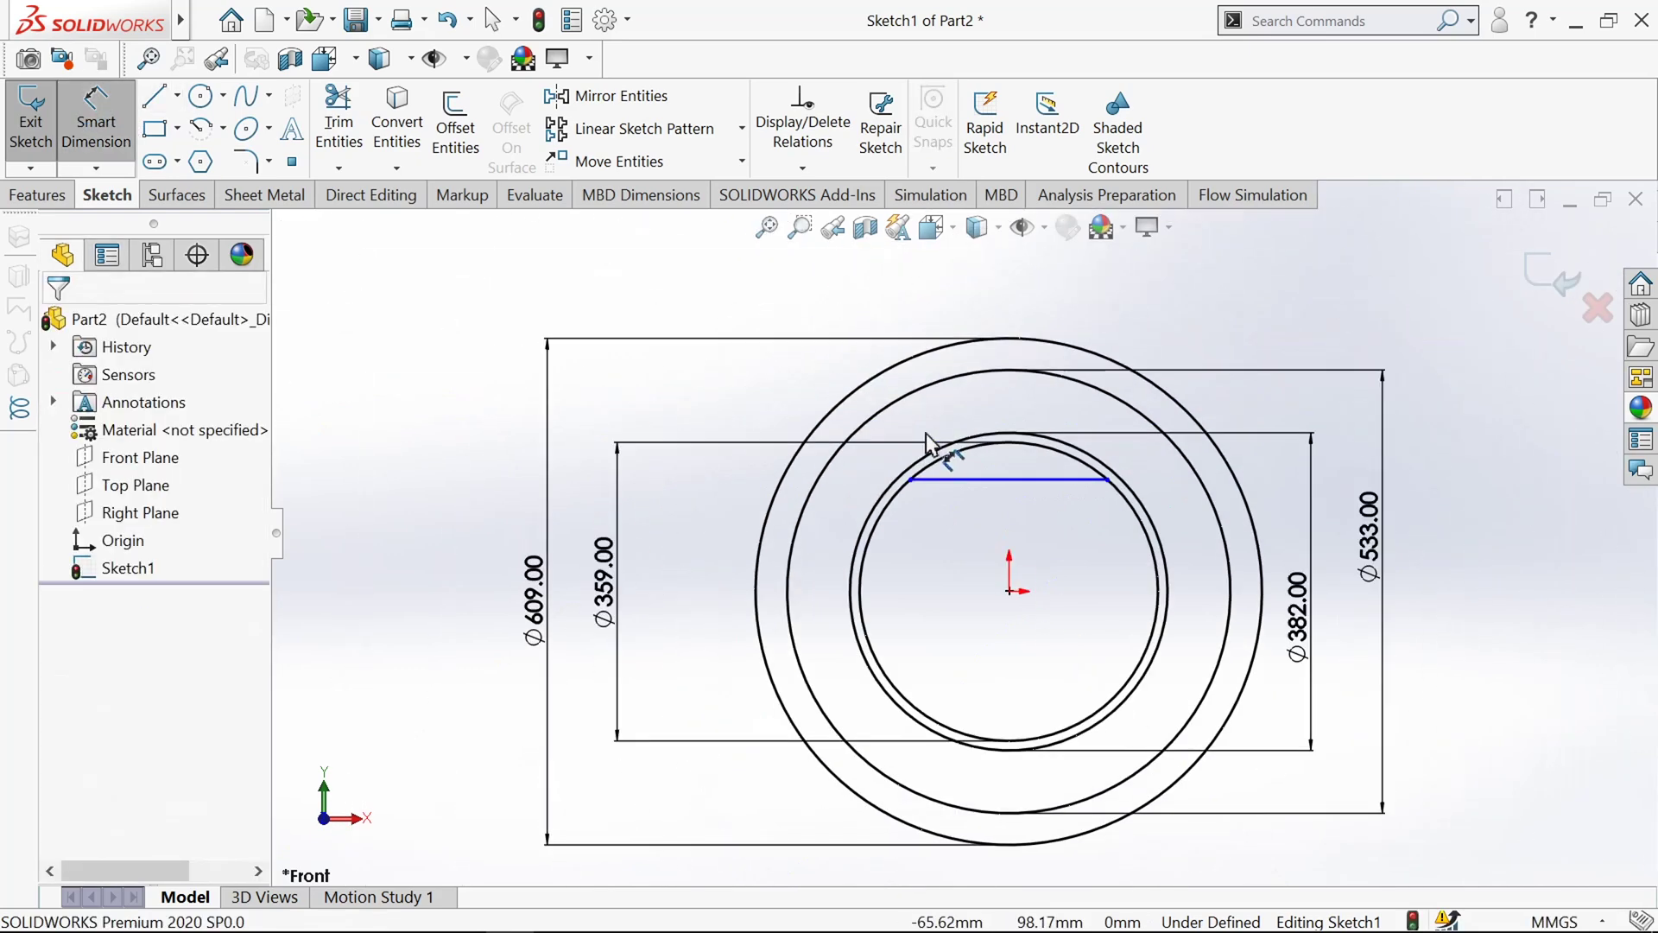
click(950, 480)
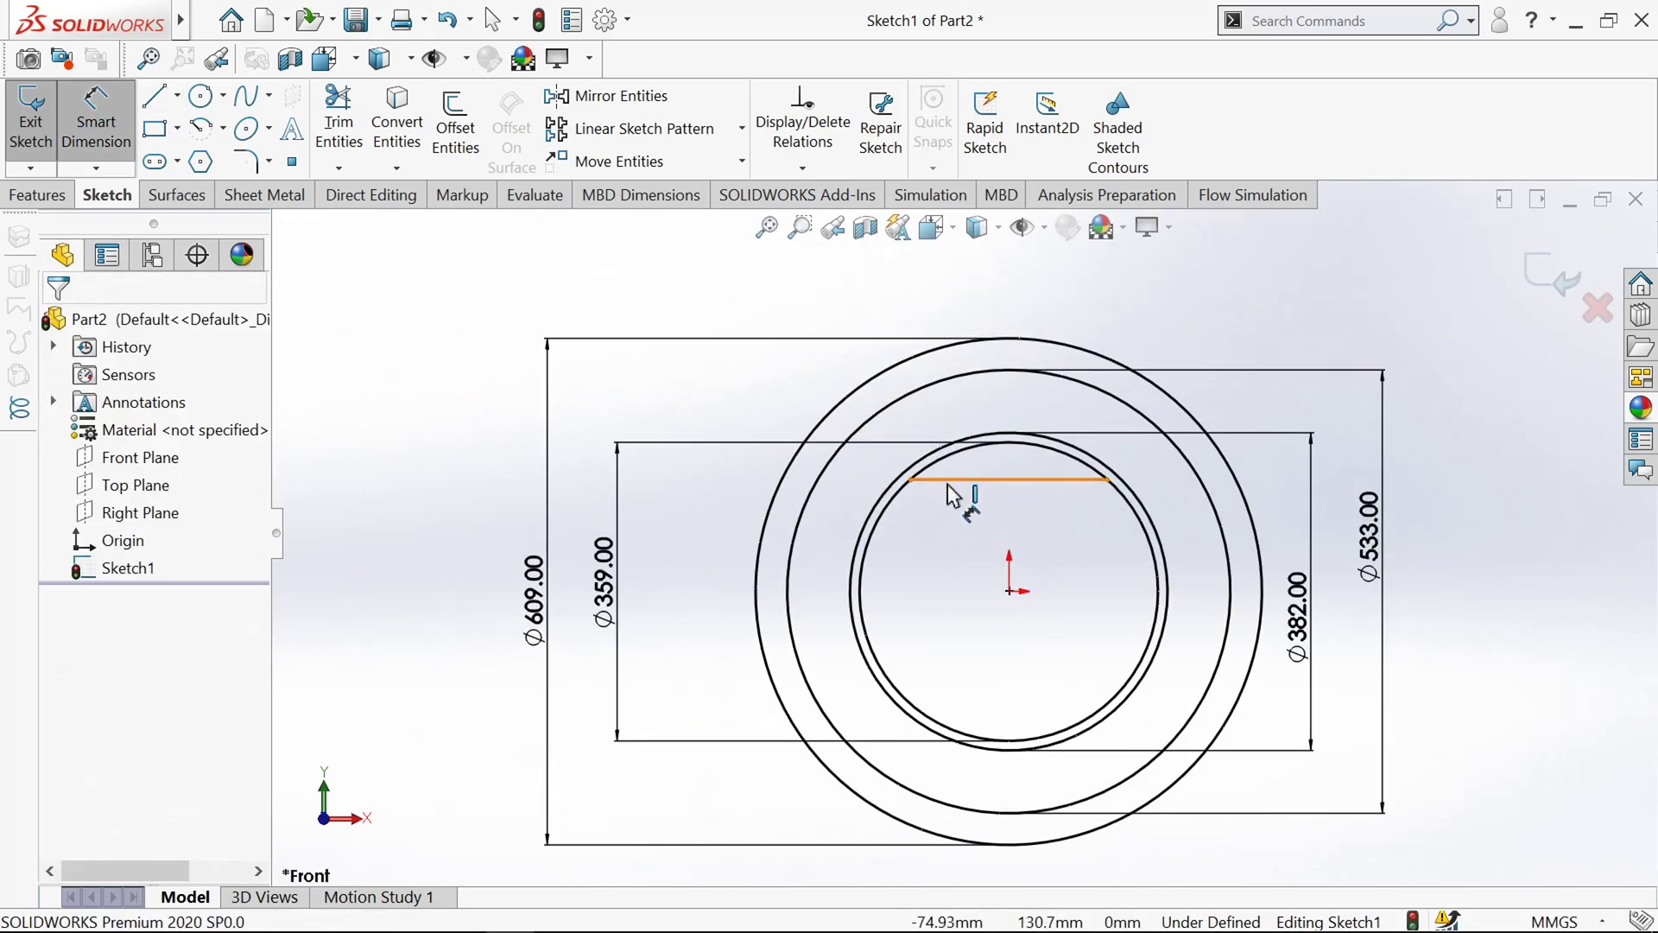
click(1007, 591)
click(740, 555)
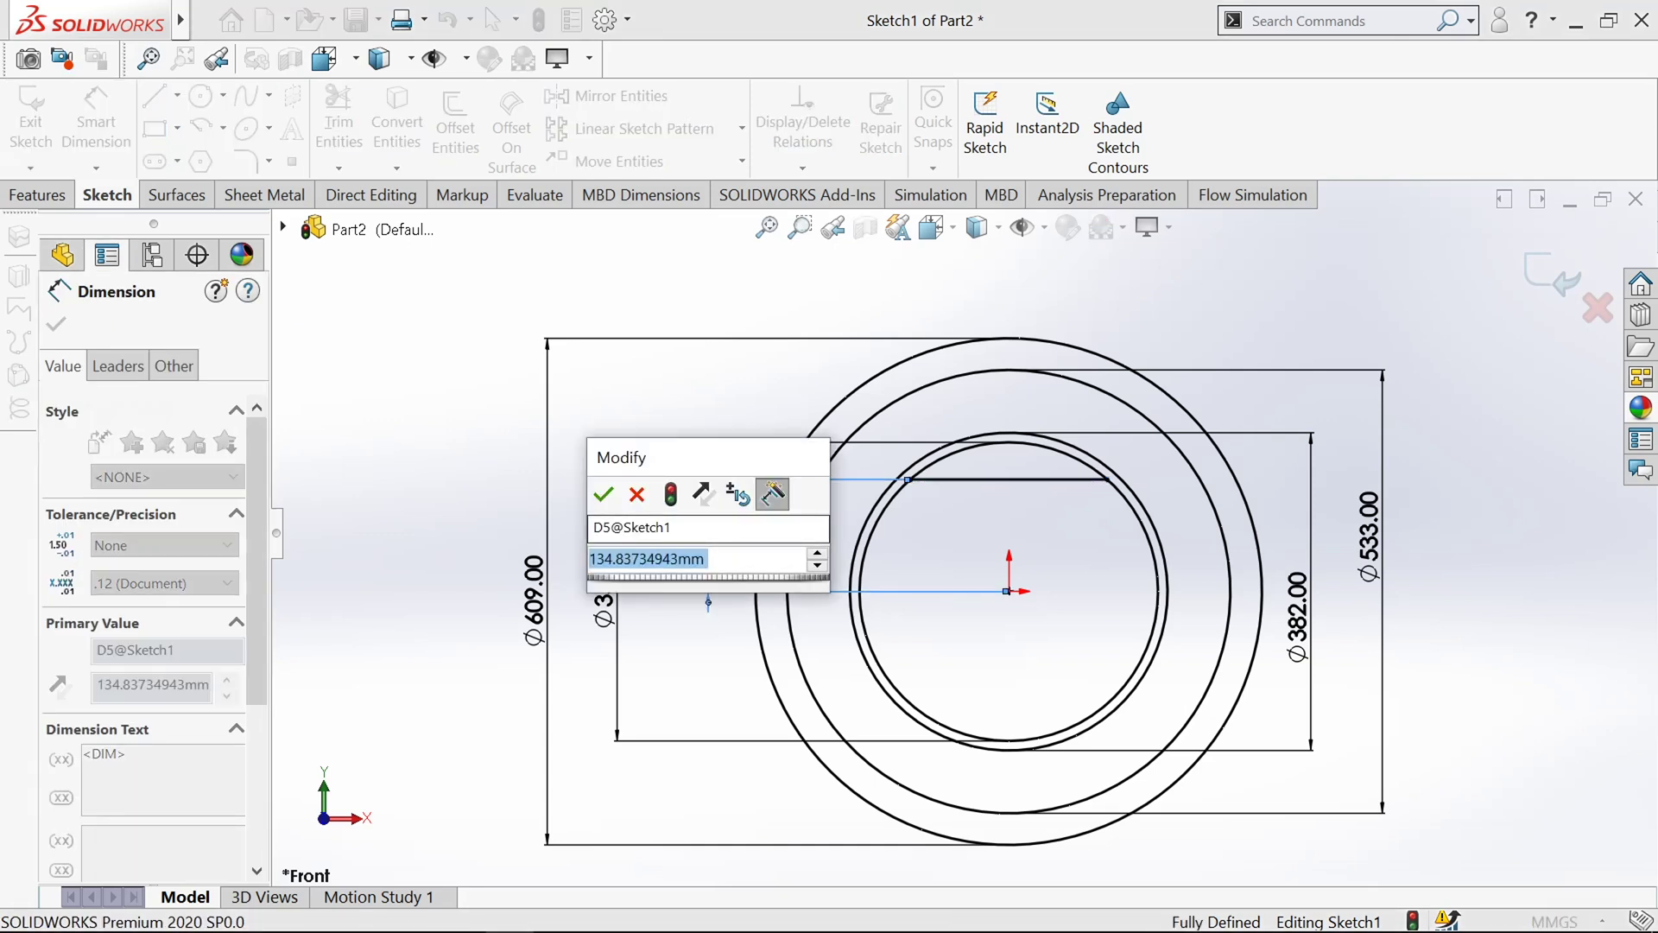
text(166)
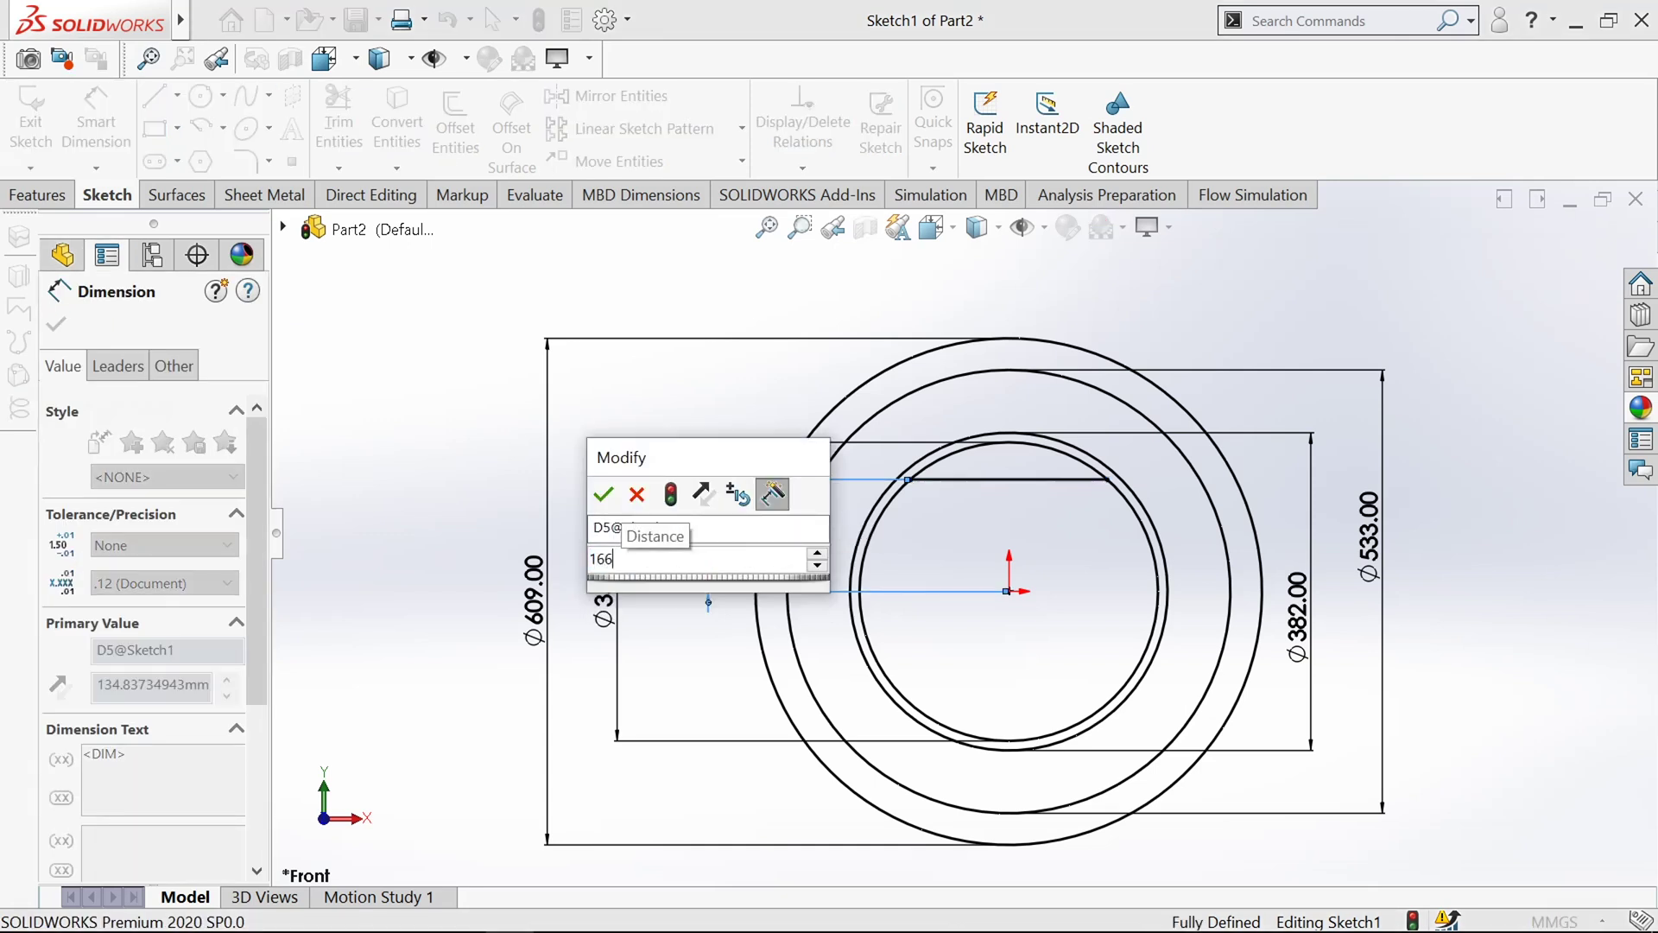
key(Return)
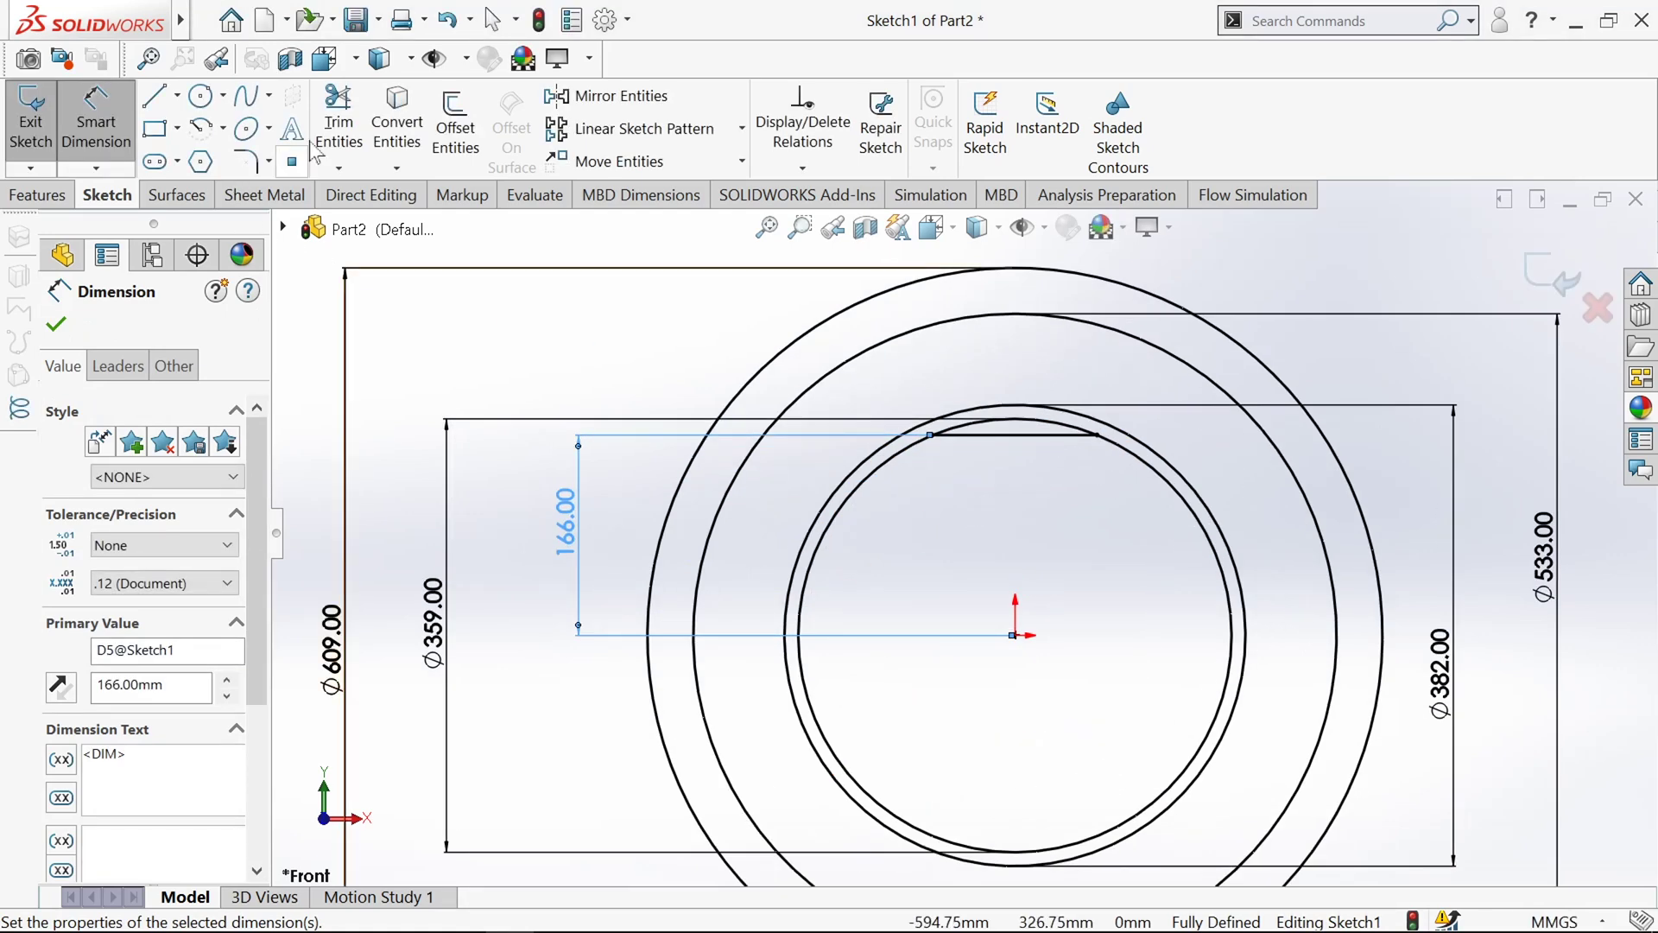
Step: Trim away the arc of the innermost circle above the horizontal chord
click(338, 126)
scroll(1080, 479, down, 5)
scroll(975, 367, down, 3)
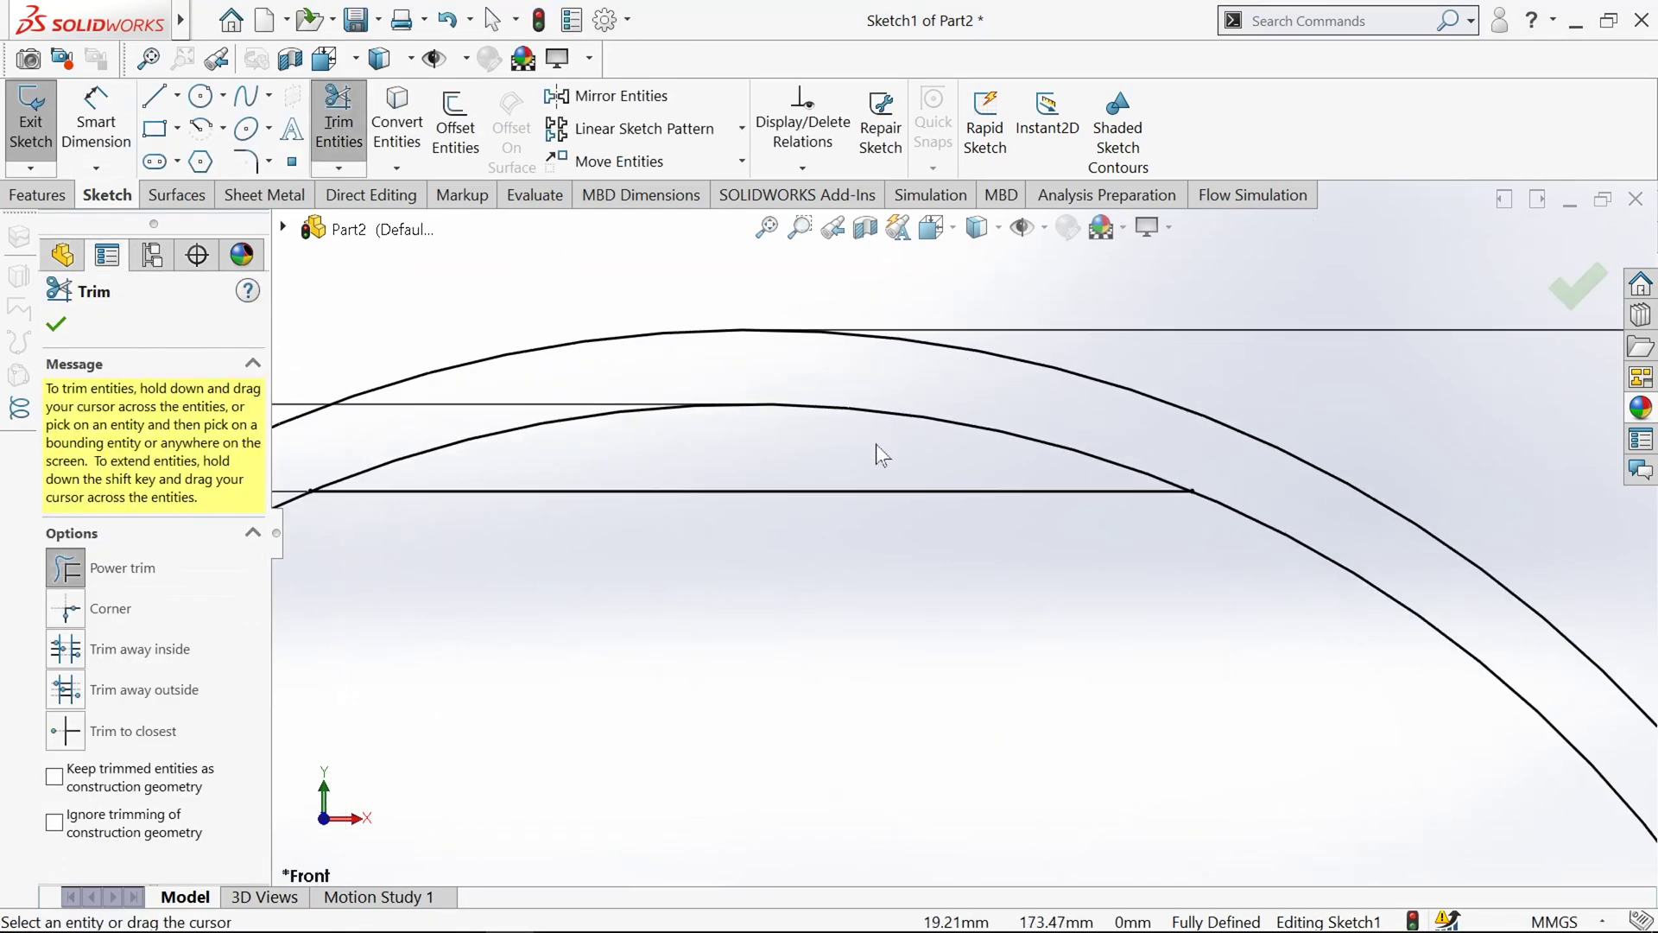
scroll(1022, 423, up, 6)
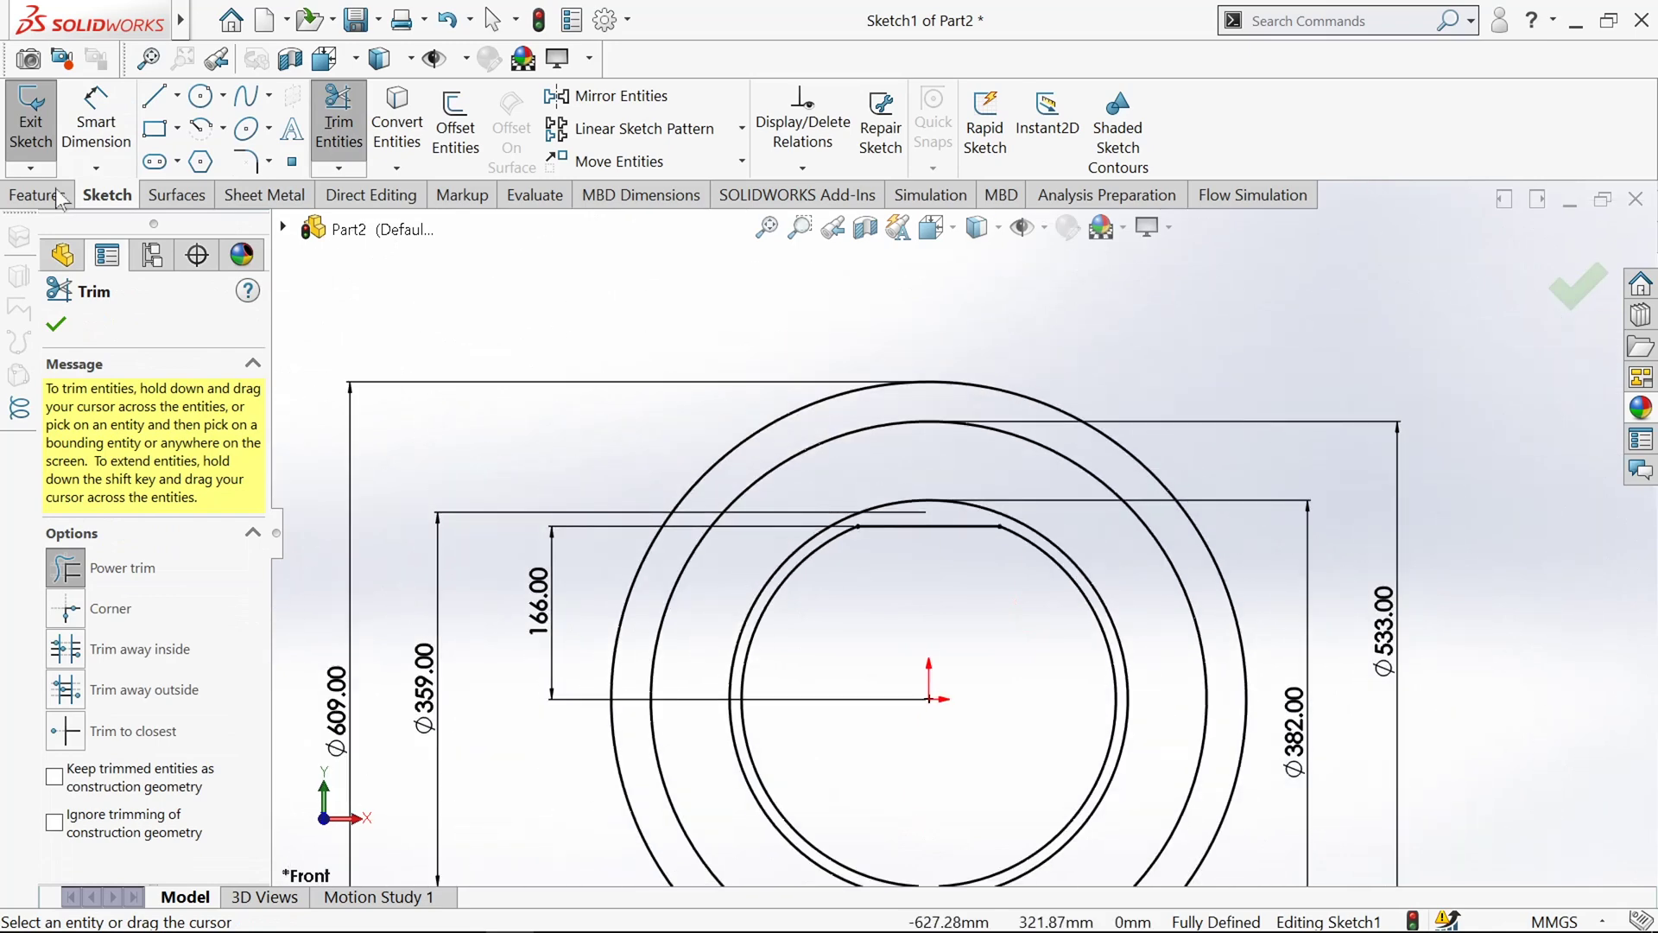
Step: Sketch two horizontal chords across the innermost circle, one above and one below the origin, about 51 mm apart
click(155, 96)
scroll(741, 582, down, 4)
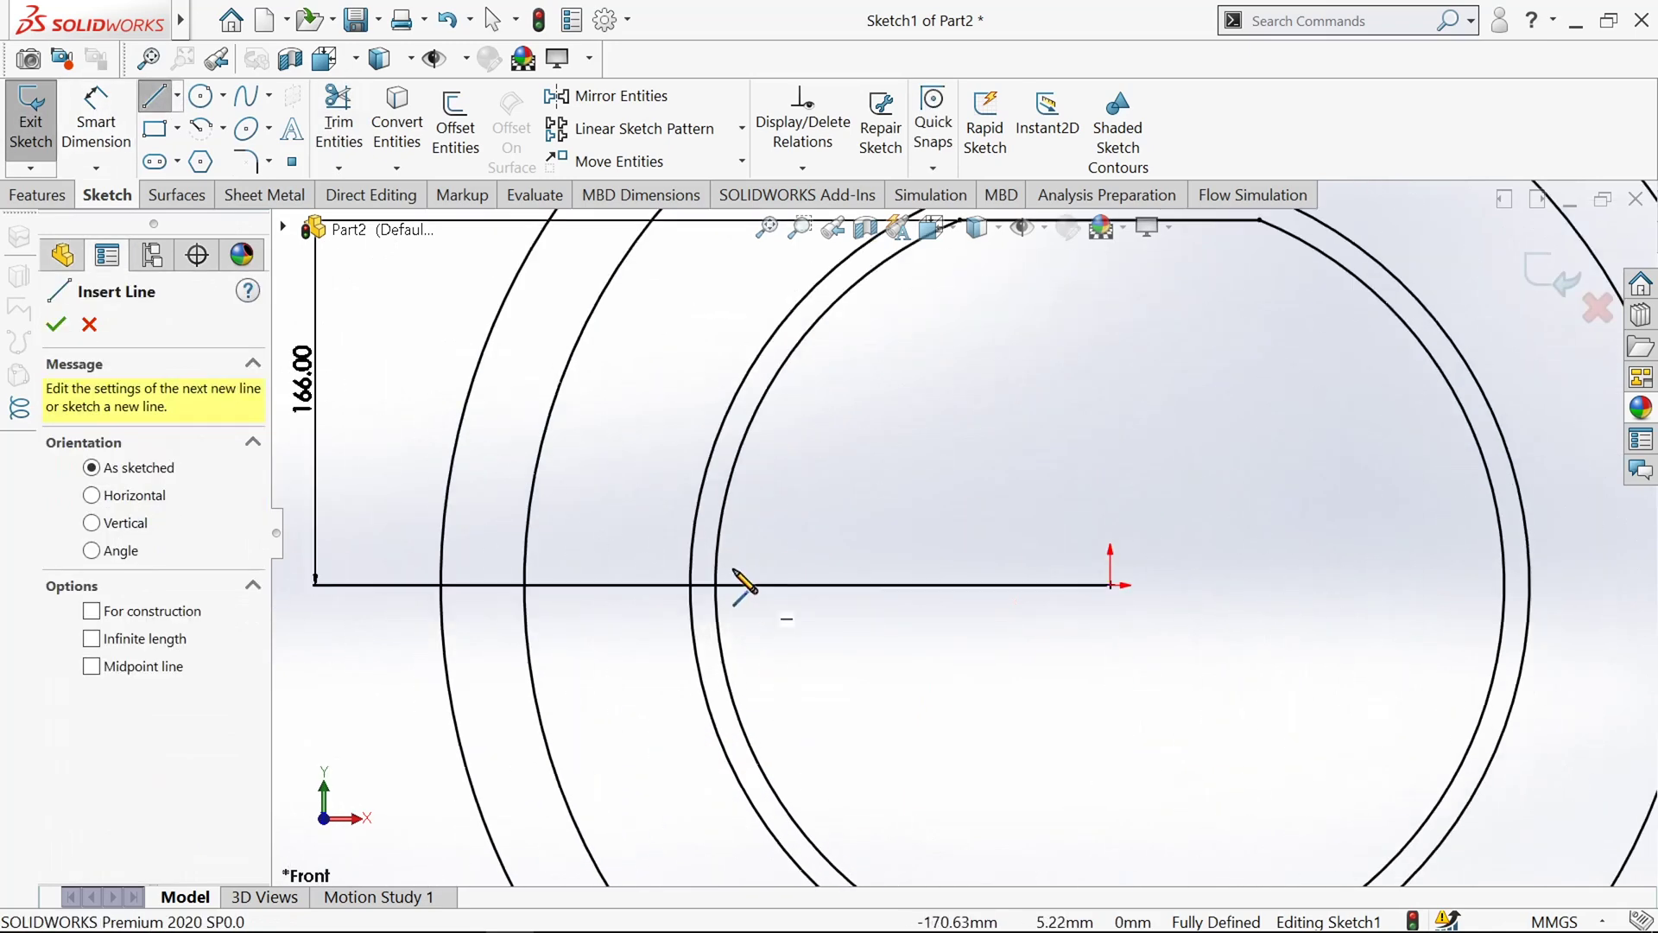
click(722, 530)
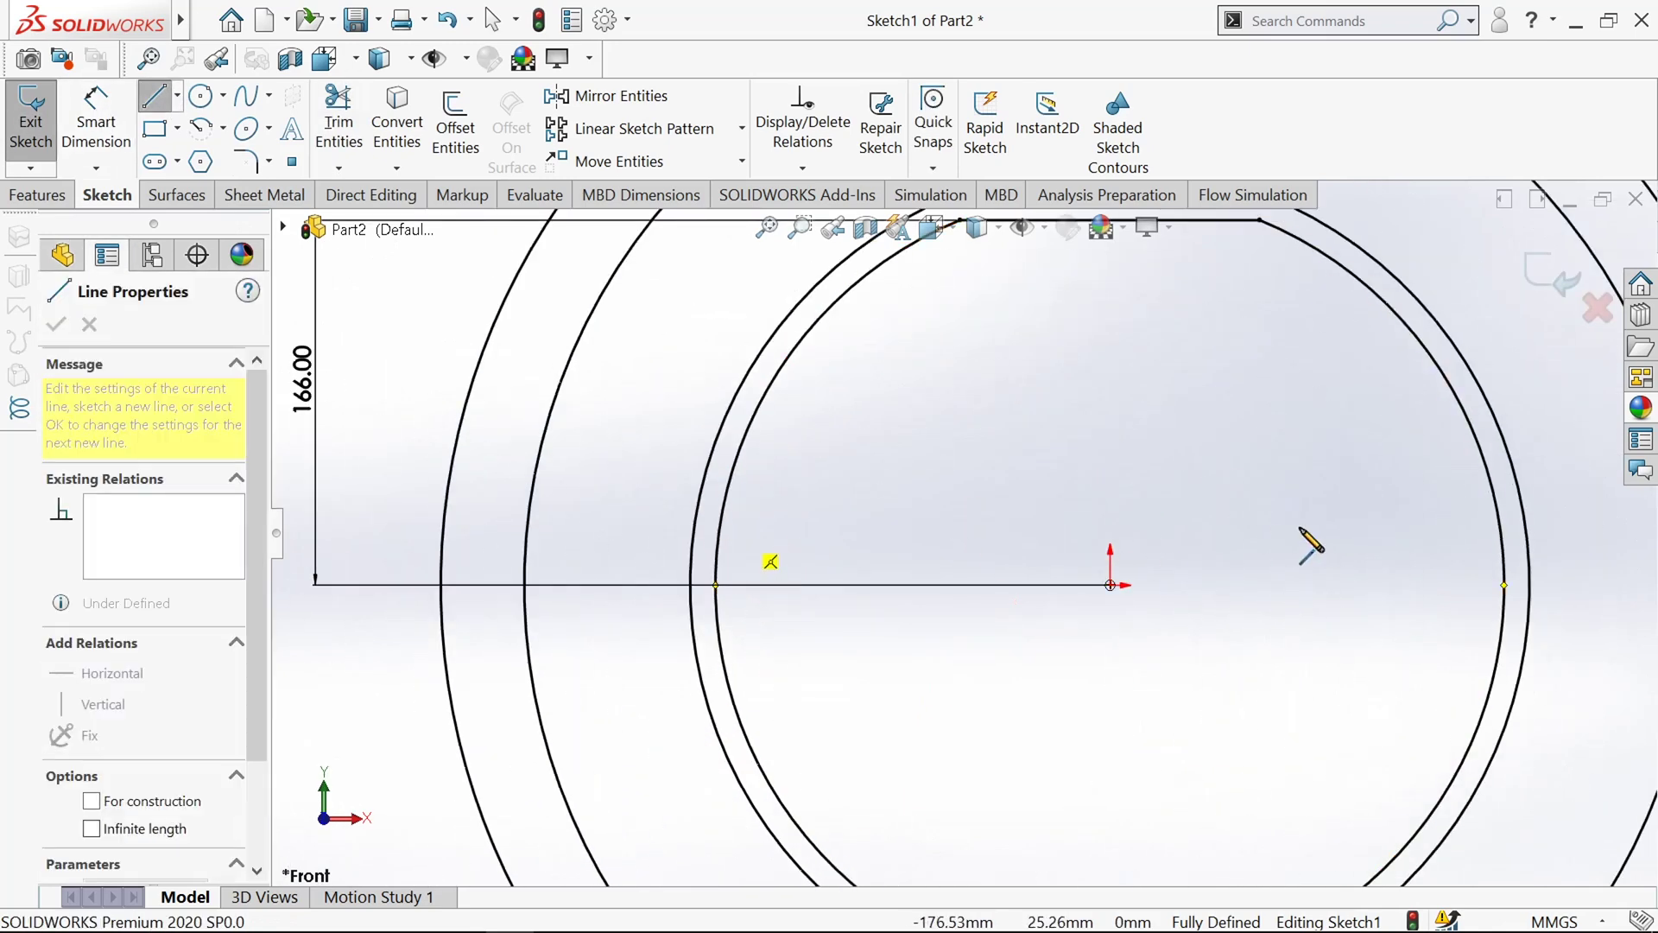
click(1502, 529)
click(158, 100)
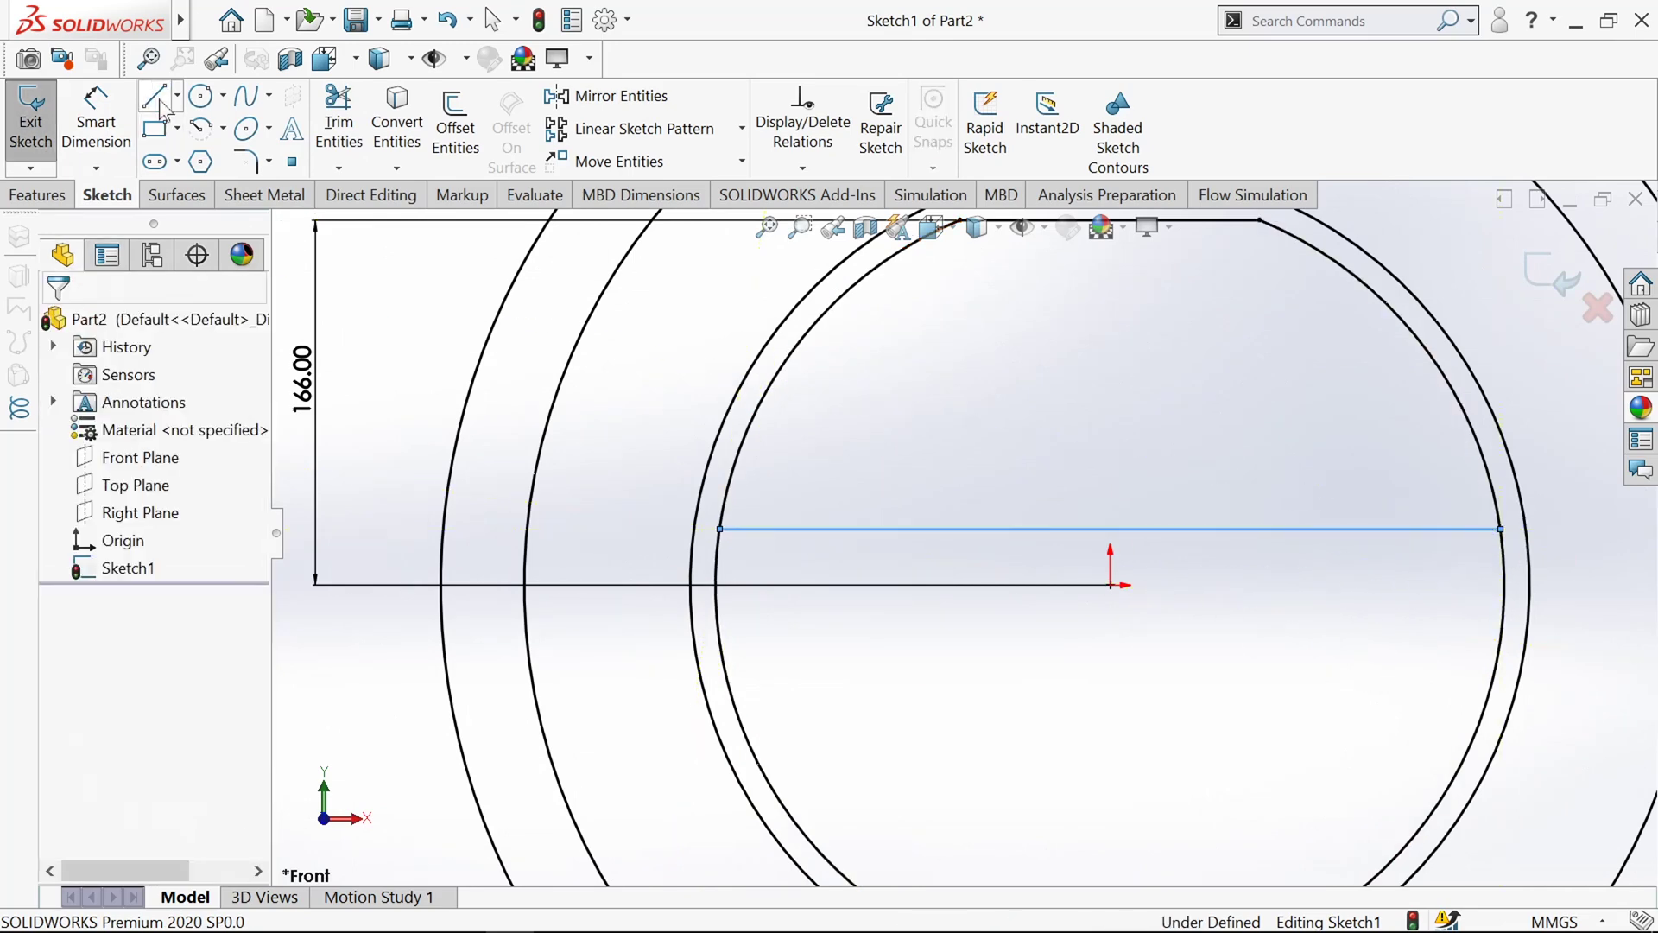
click(159, 100)
scroll(864, 639, up, 3)
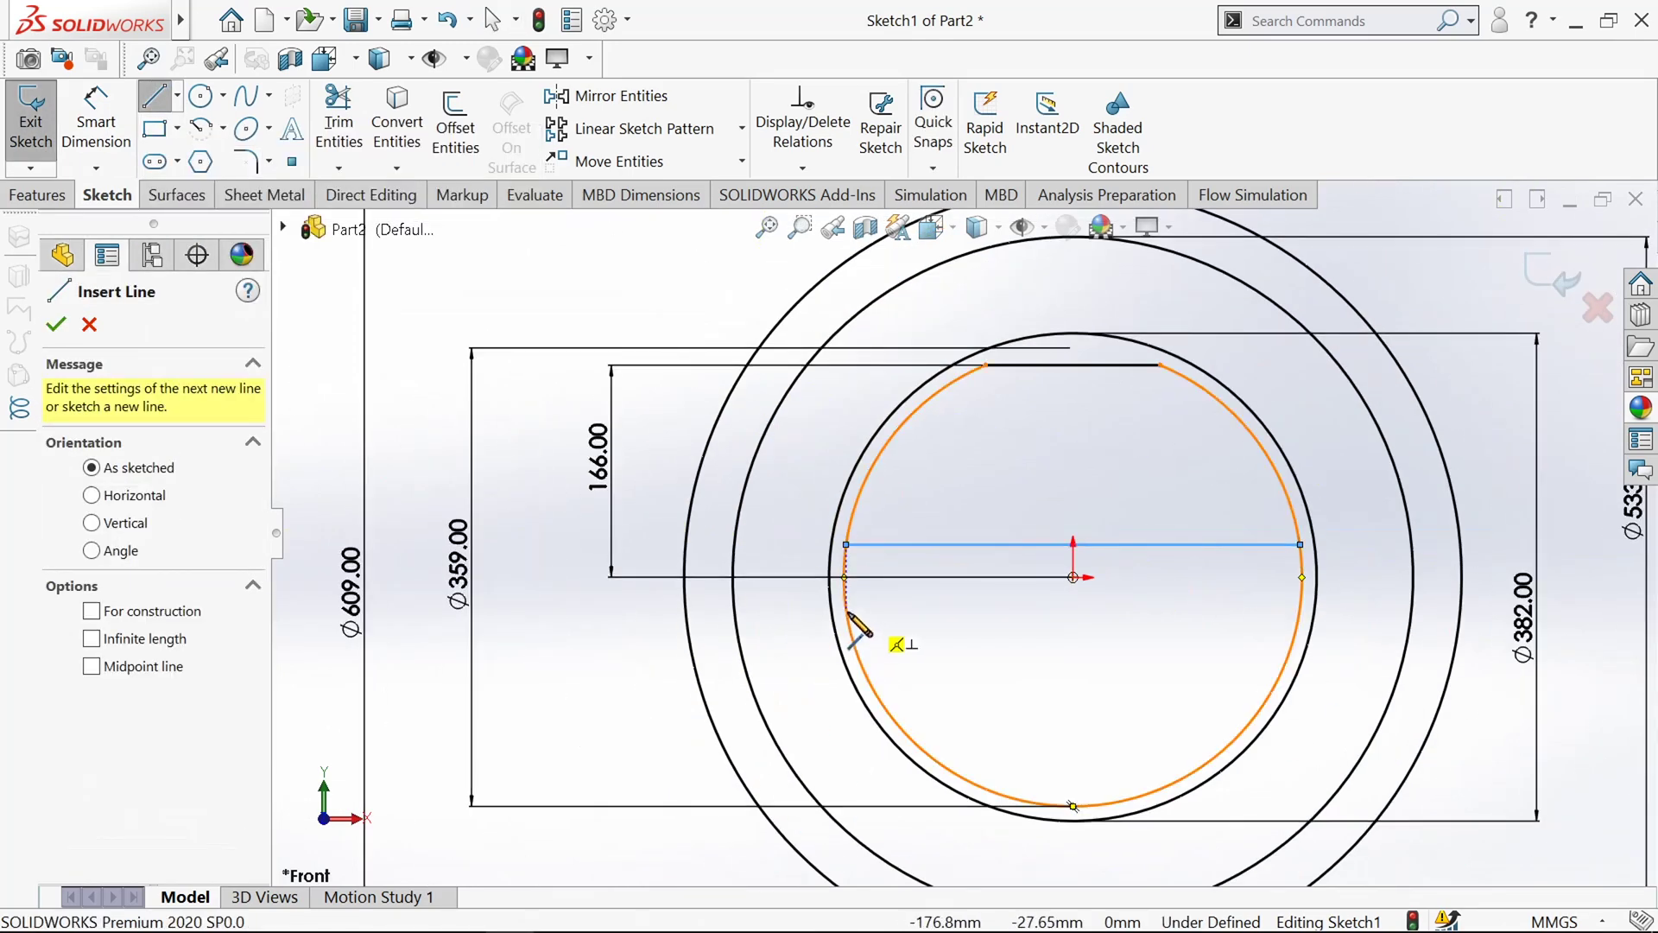
click(846, 609)
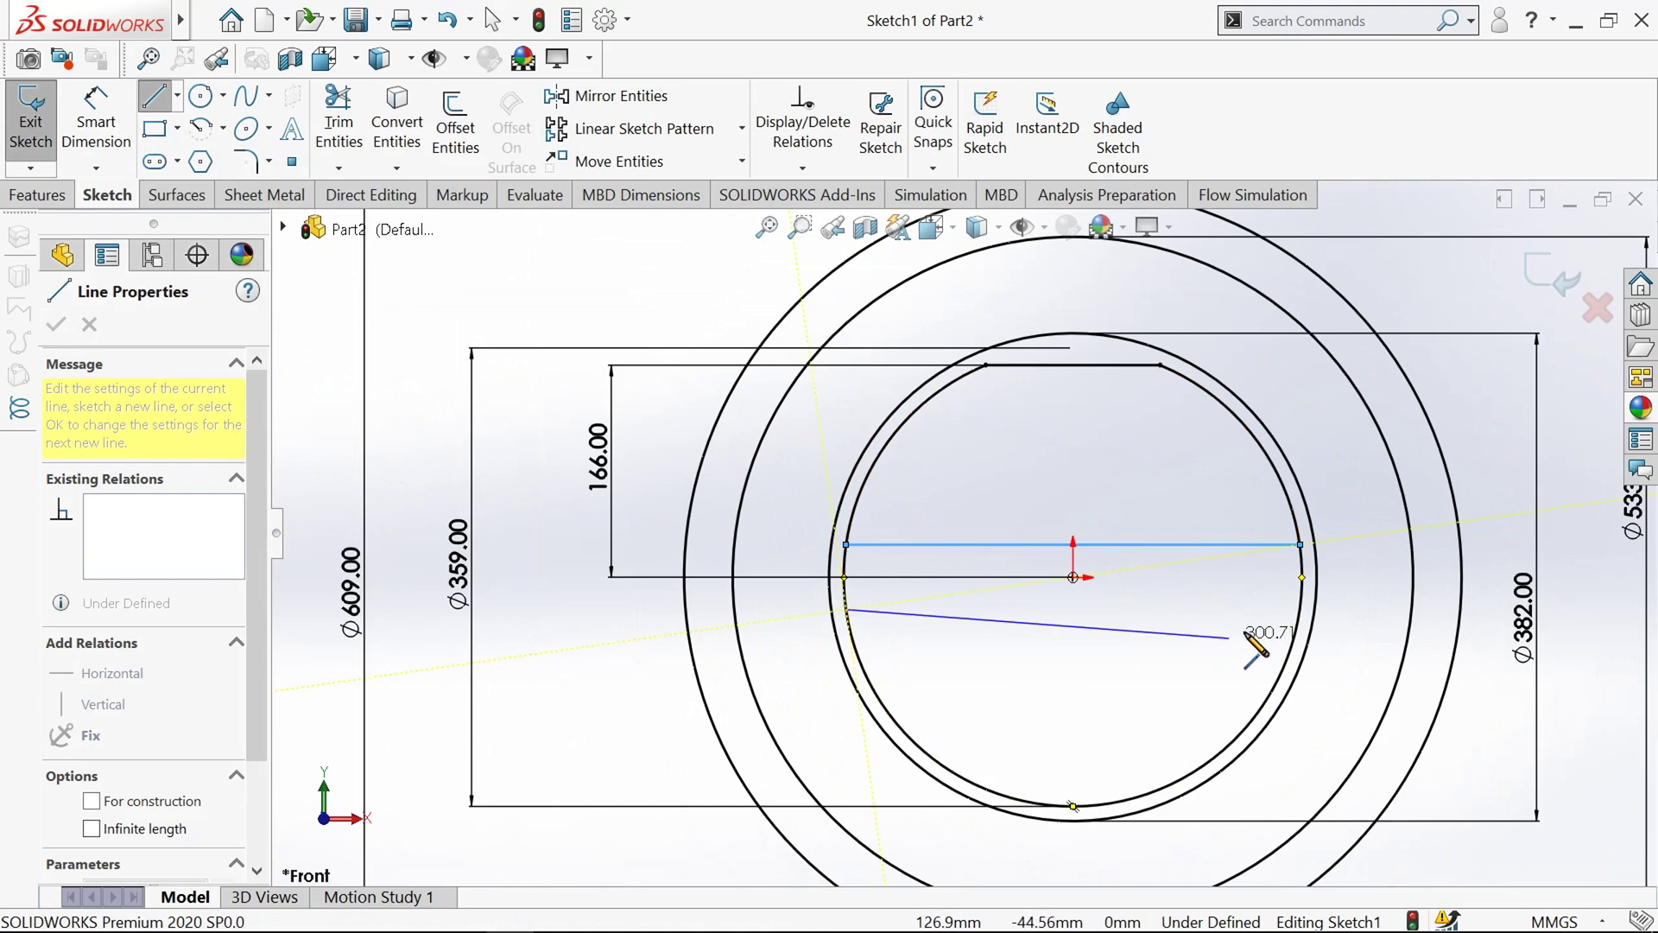
click(1303, 609)
Step: Dimension the distance between the two horizontal chords on either side of the origin as 100 mm
click(96, 121)
scroll(921, 558, down, 2)
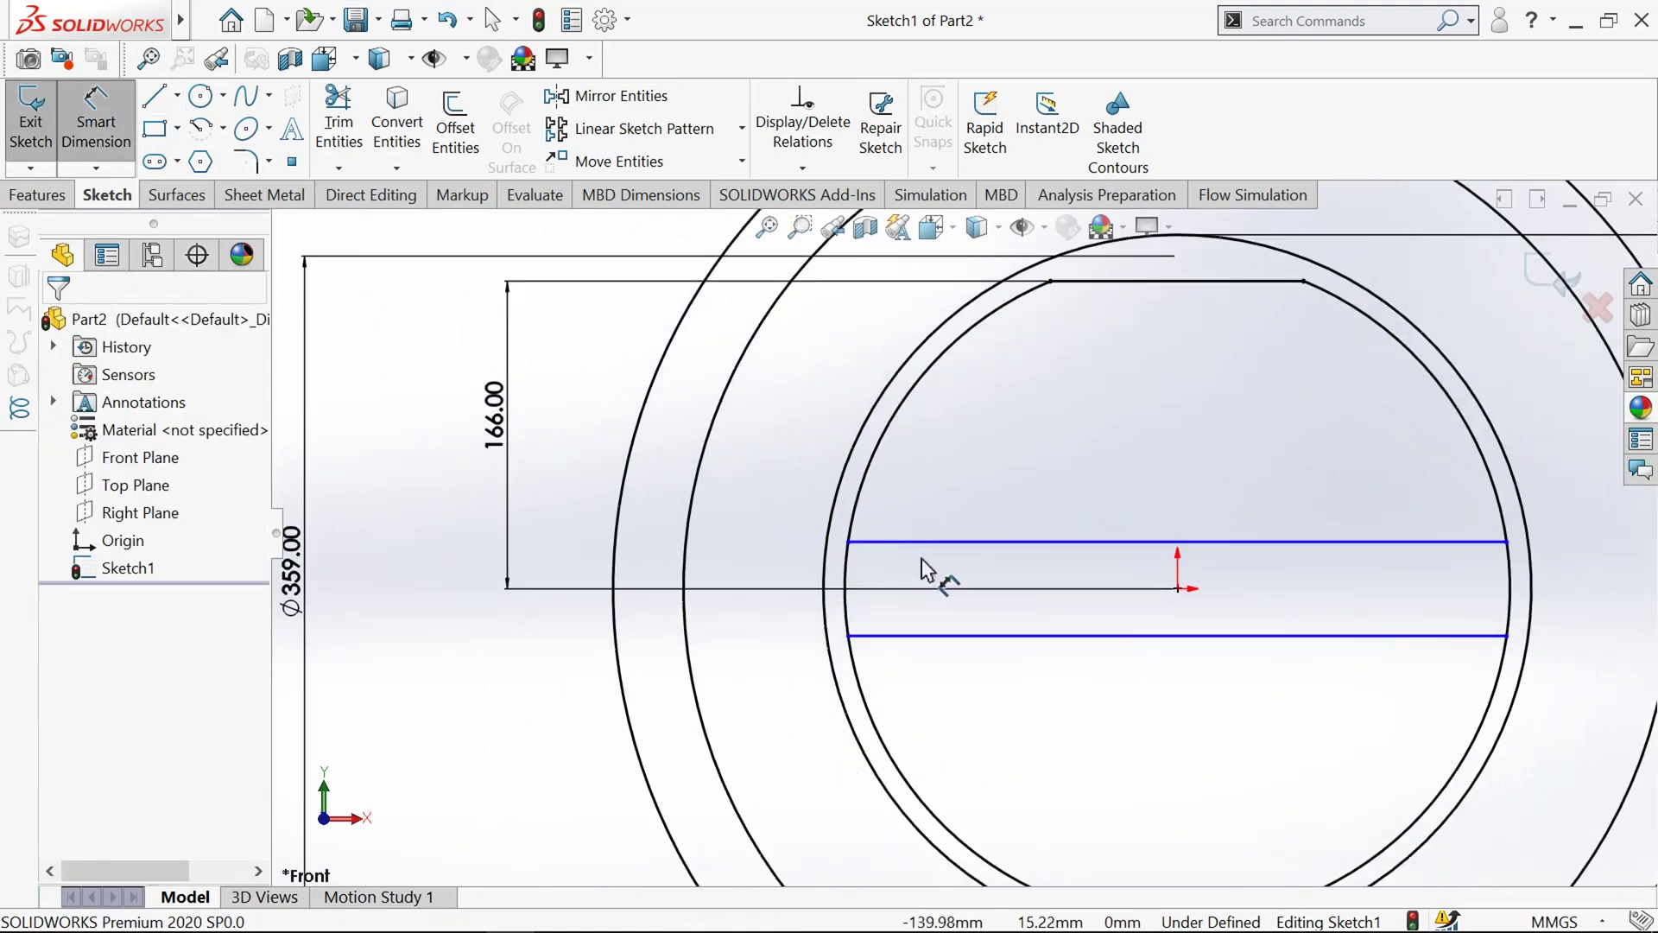
click(927, 544)
click(954, 636)
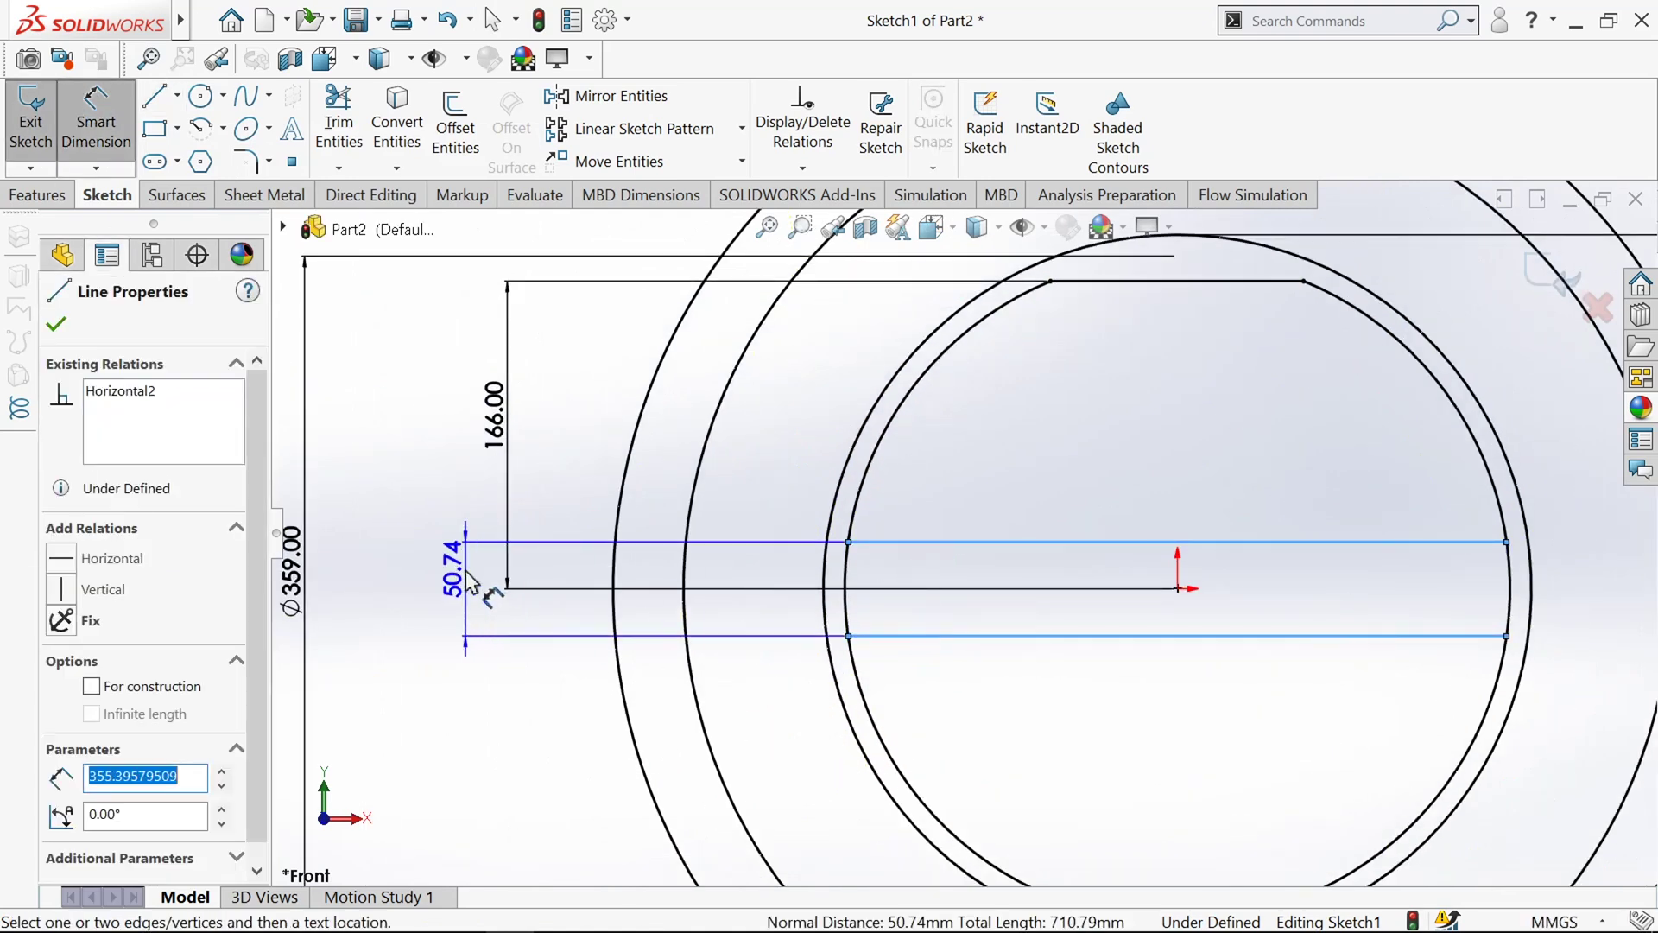
click(464, 581)
text(100)
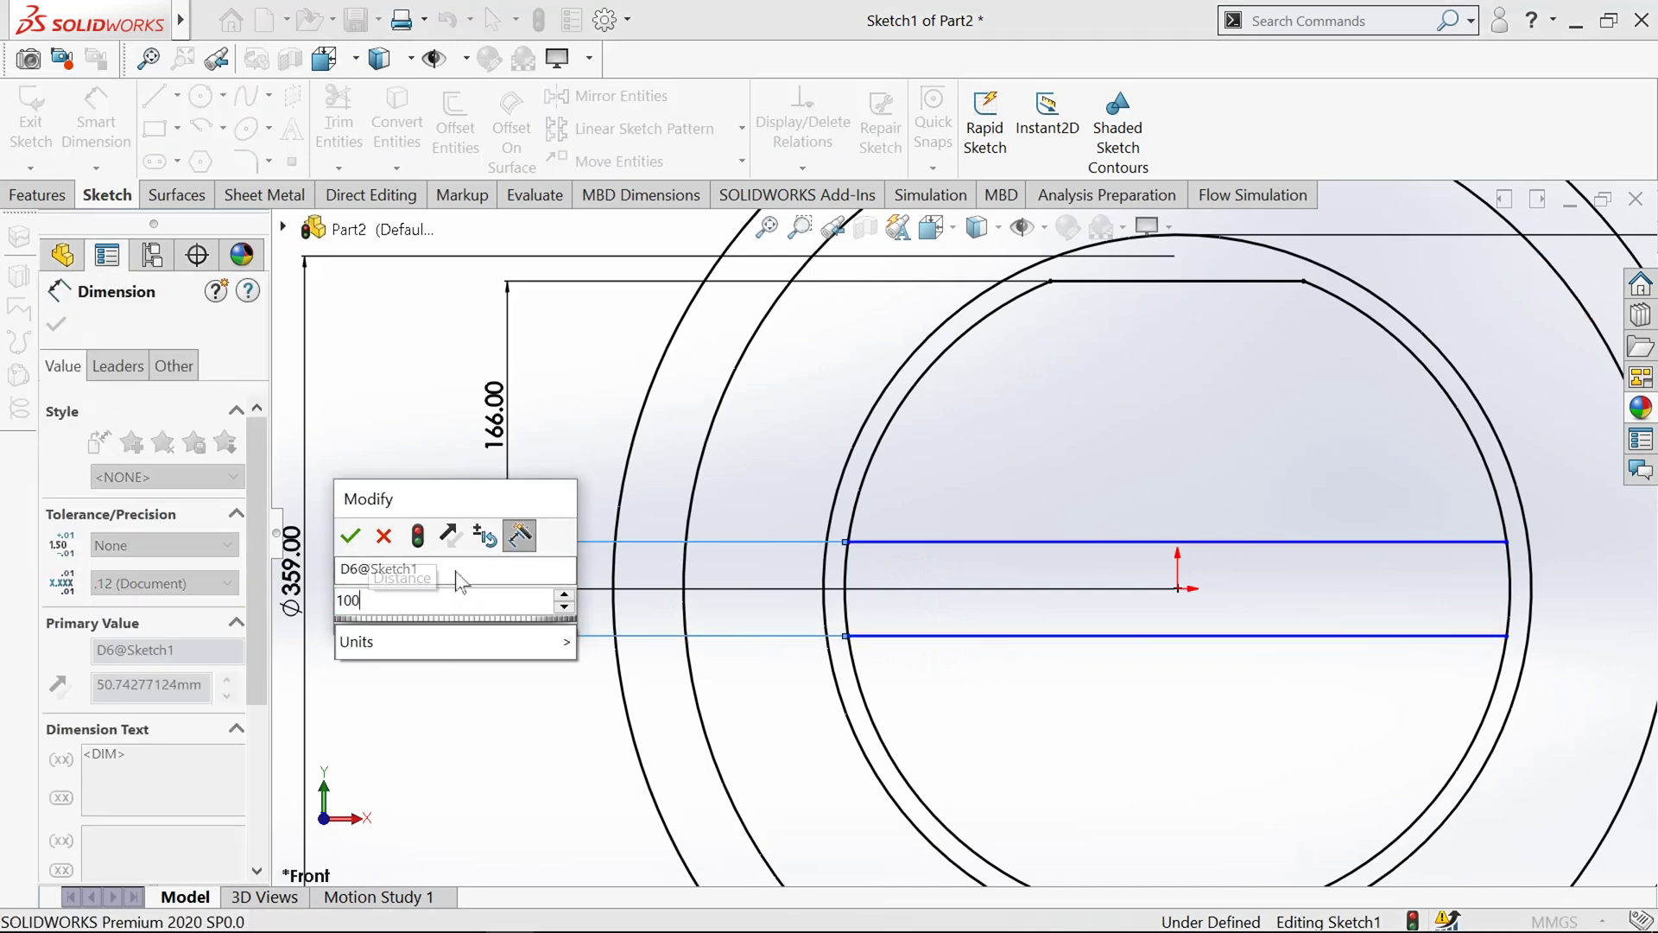
key(Return)
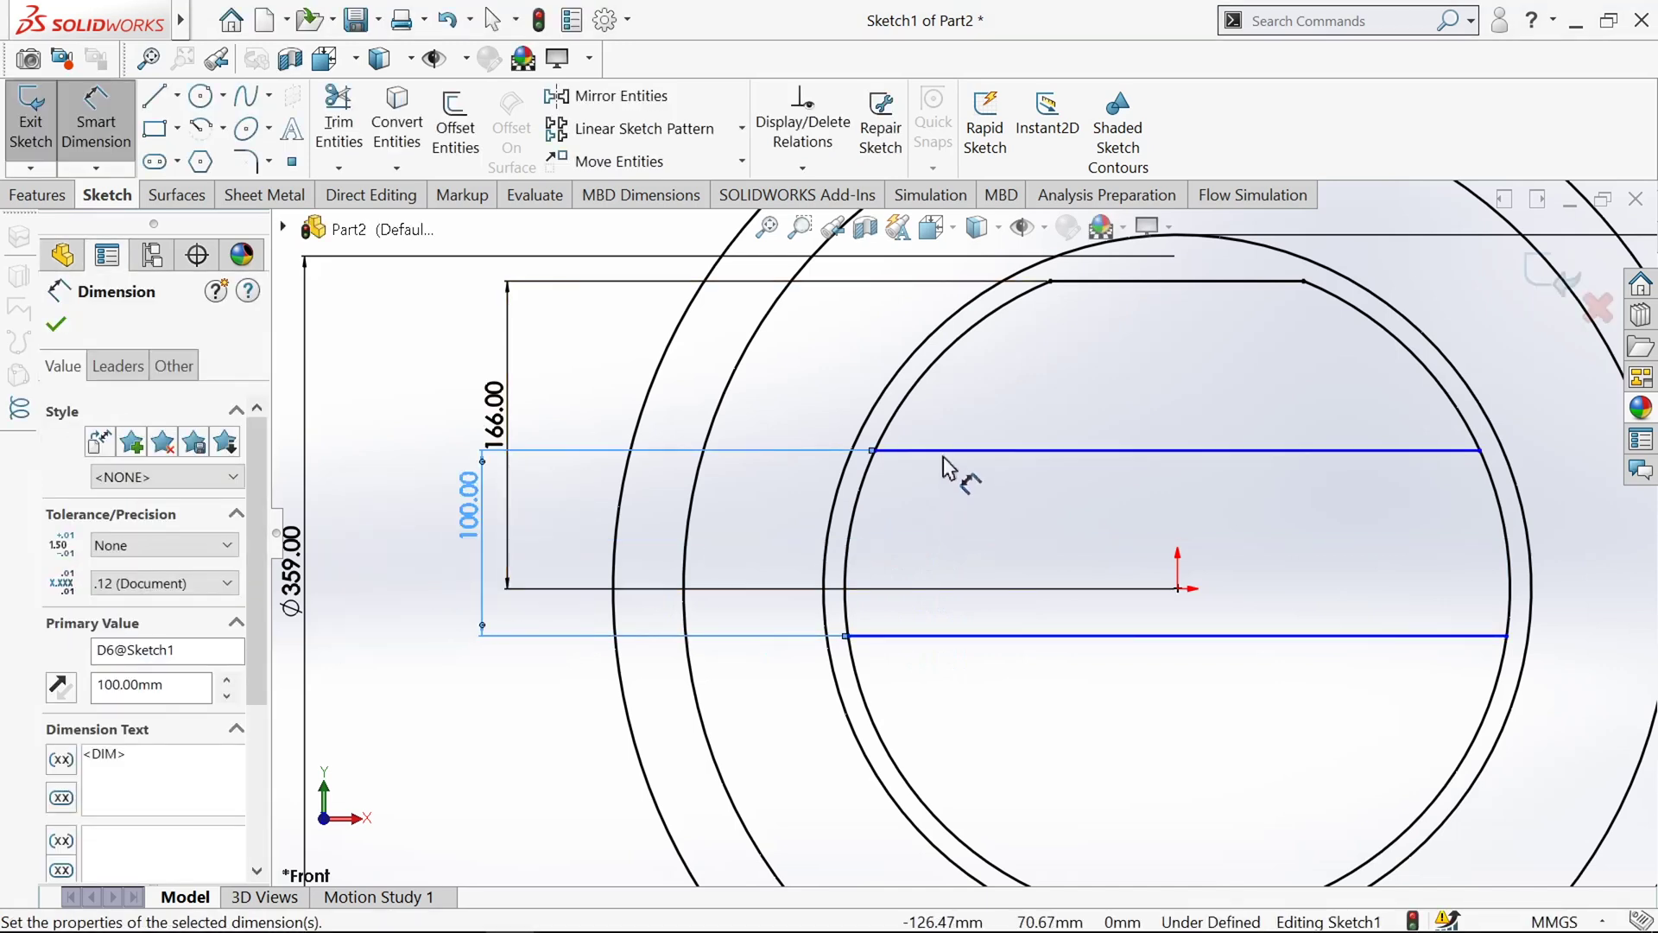
Step: Dimension the distance from the chord just above the origin to the origin as 50 mm
click(943, 450)
click(1179, 588)
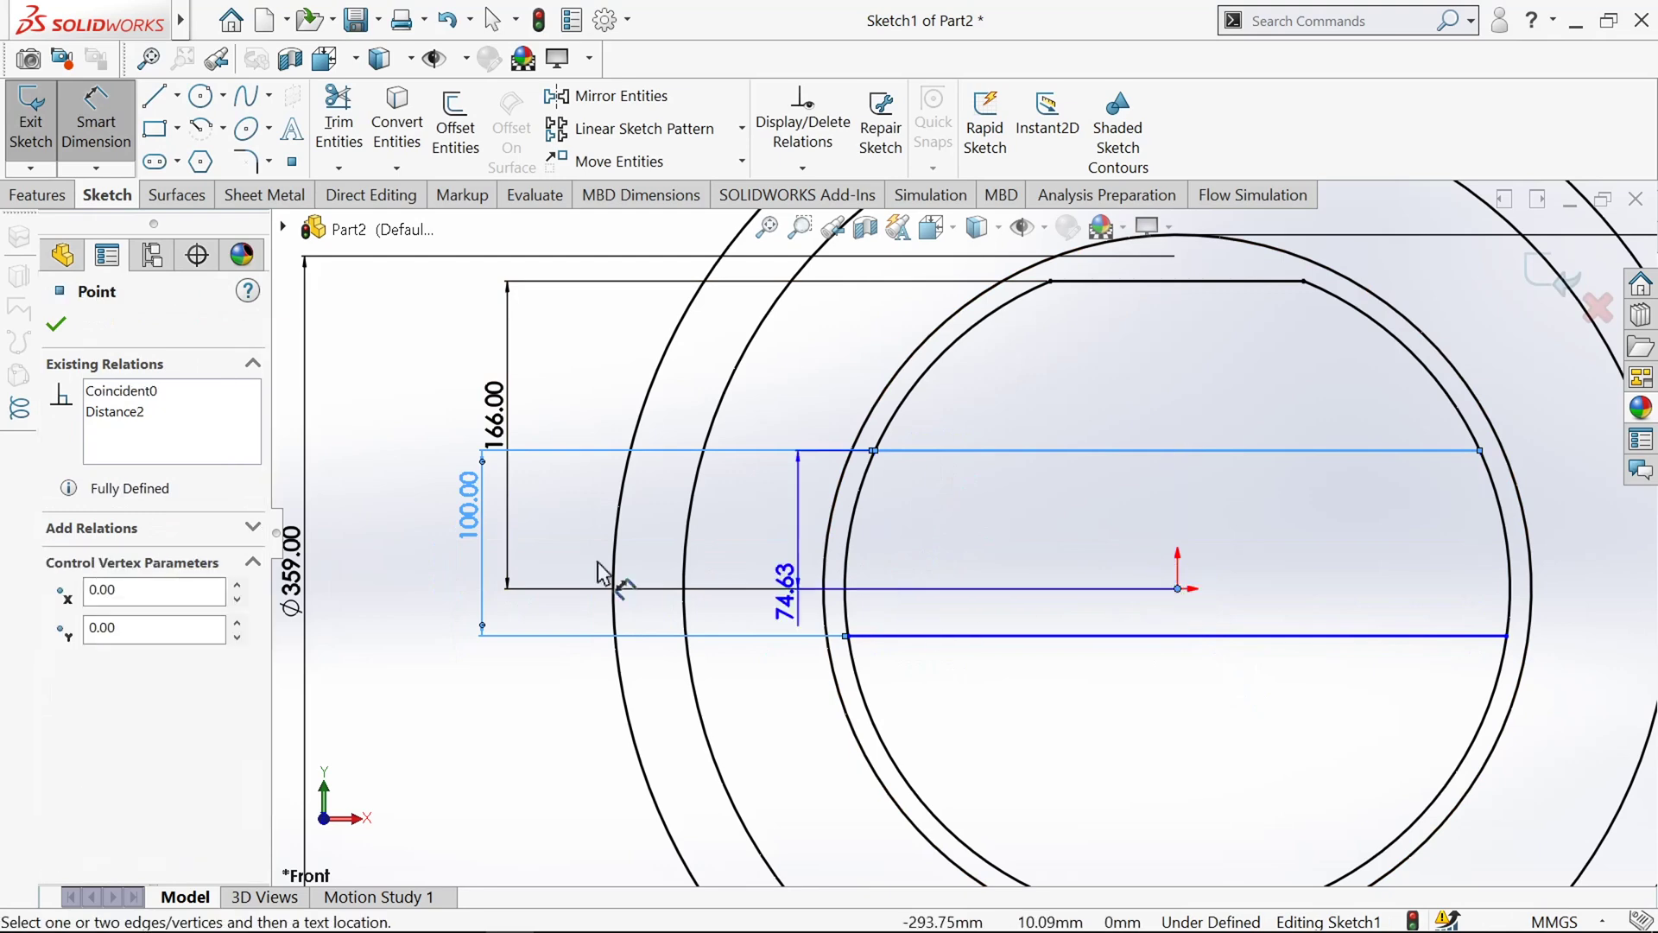
click(540, 570)
text(50)
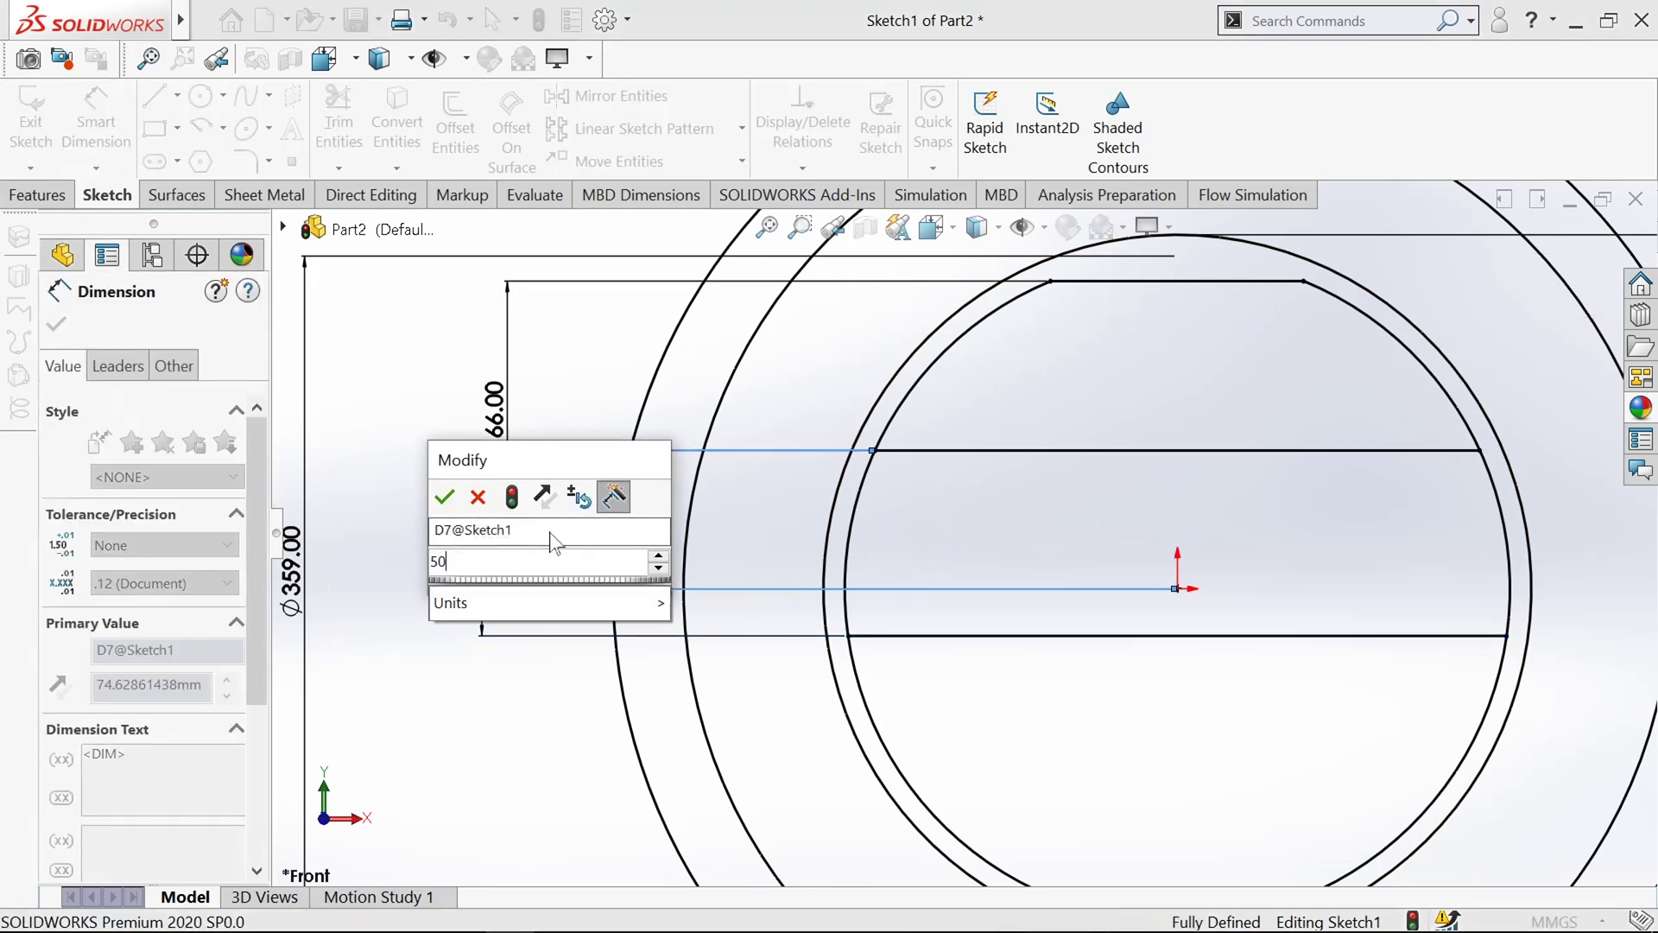
key(Return)
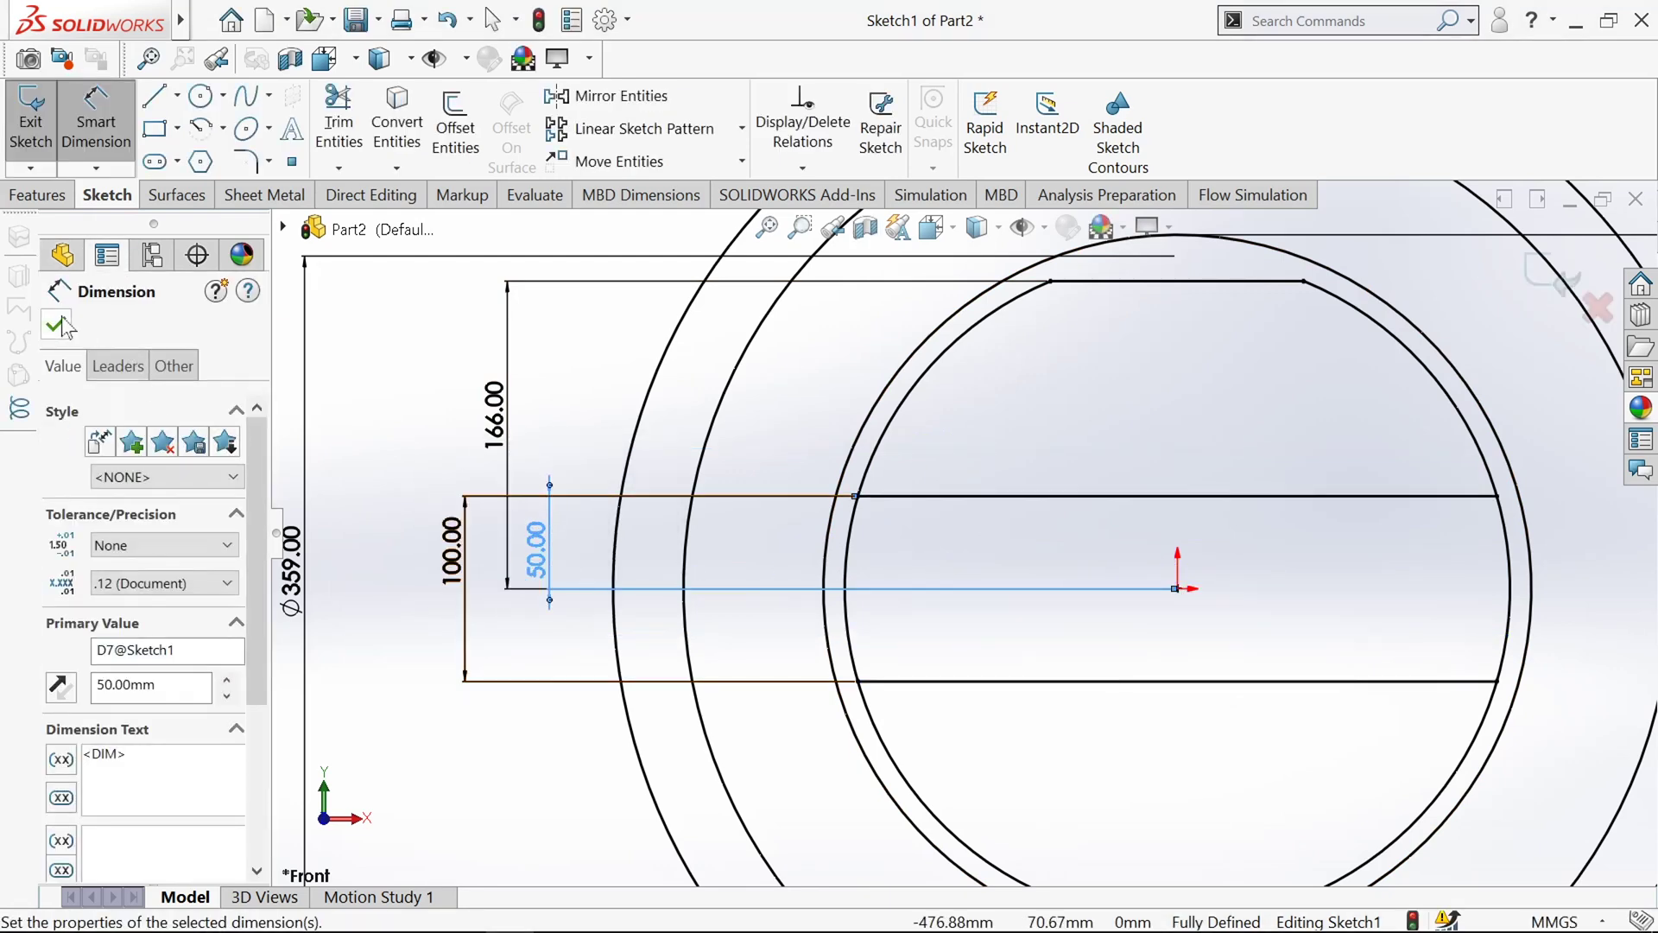
click(57, 325)
scroll(1001, 544, up, 3)
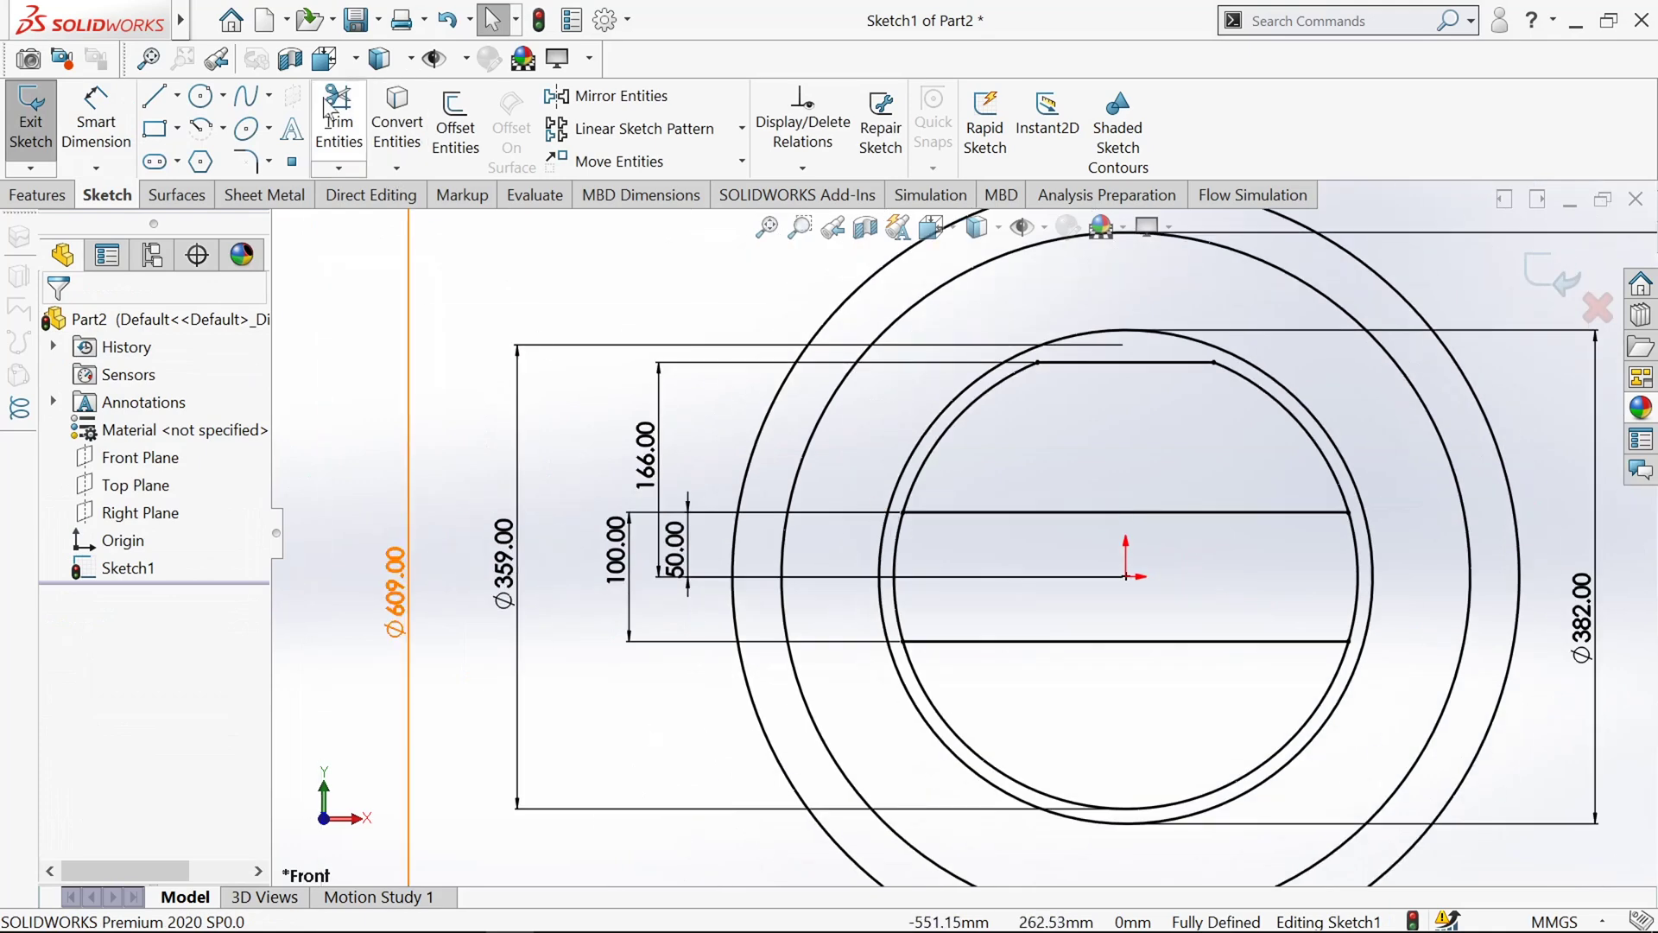
click(326, 108)
scroll(980, 577, down, 3)
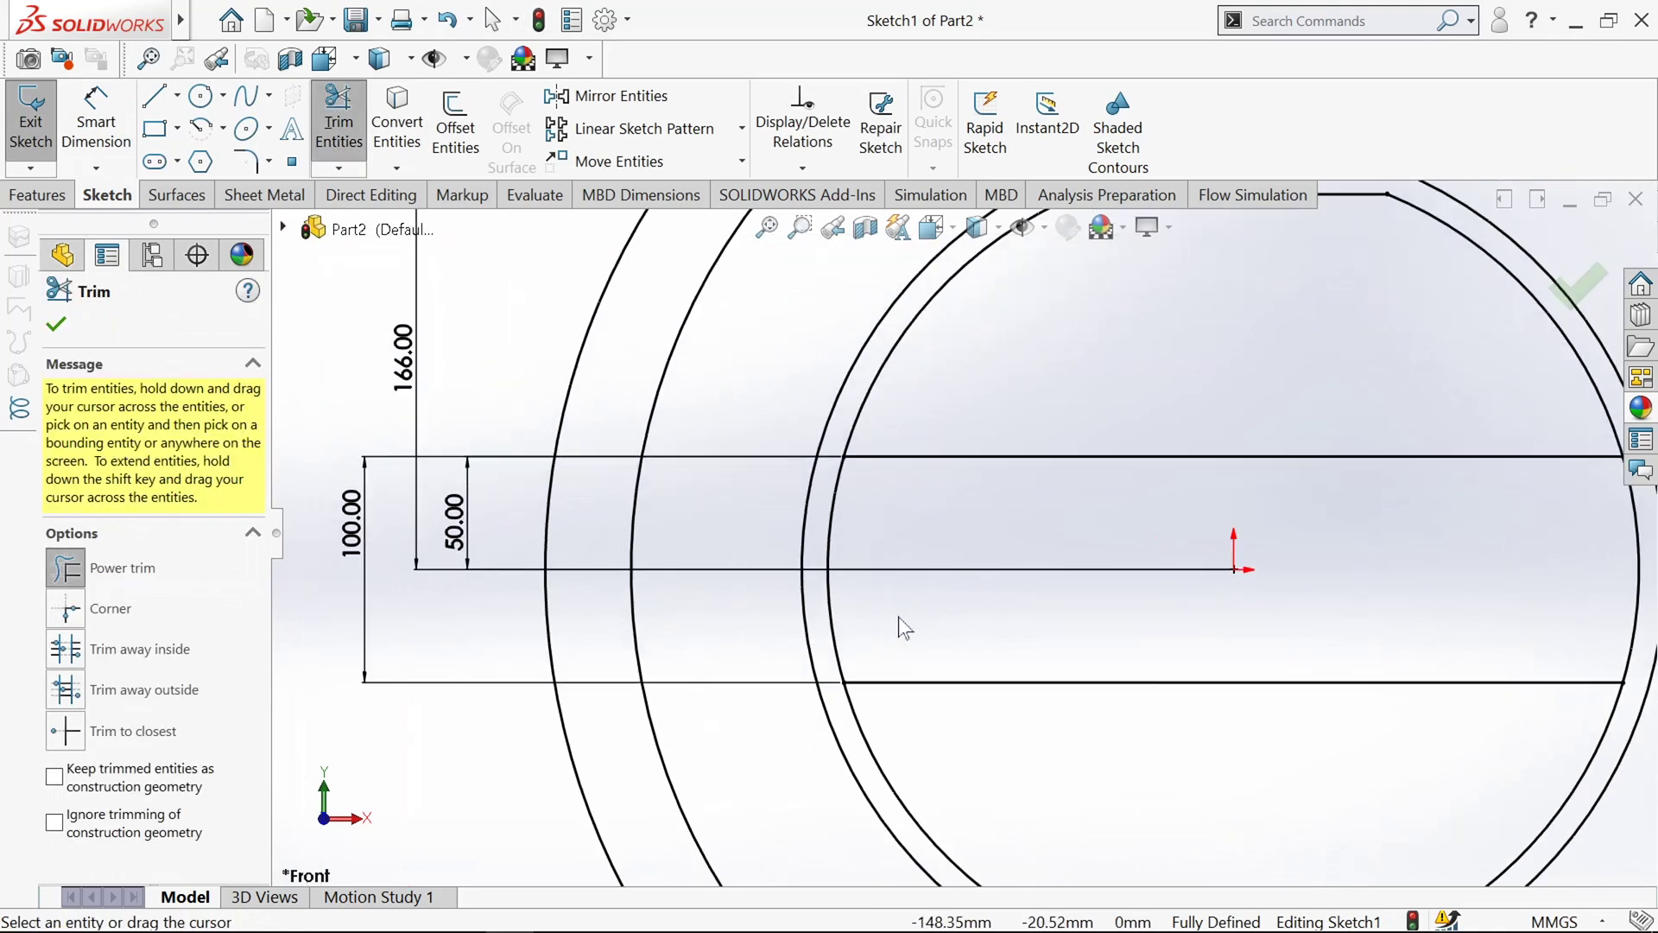
scroll(898, 617, up, 3)
click(57, 325)
scroll(995, 433, down, 2)
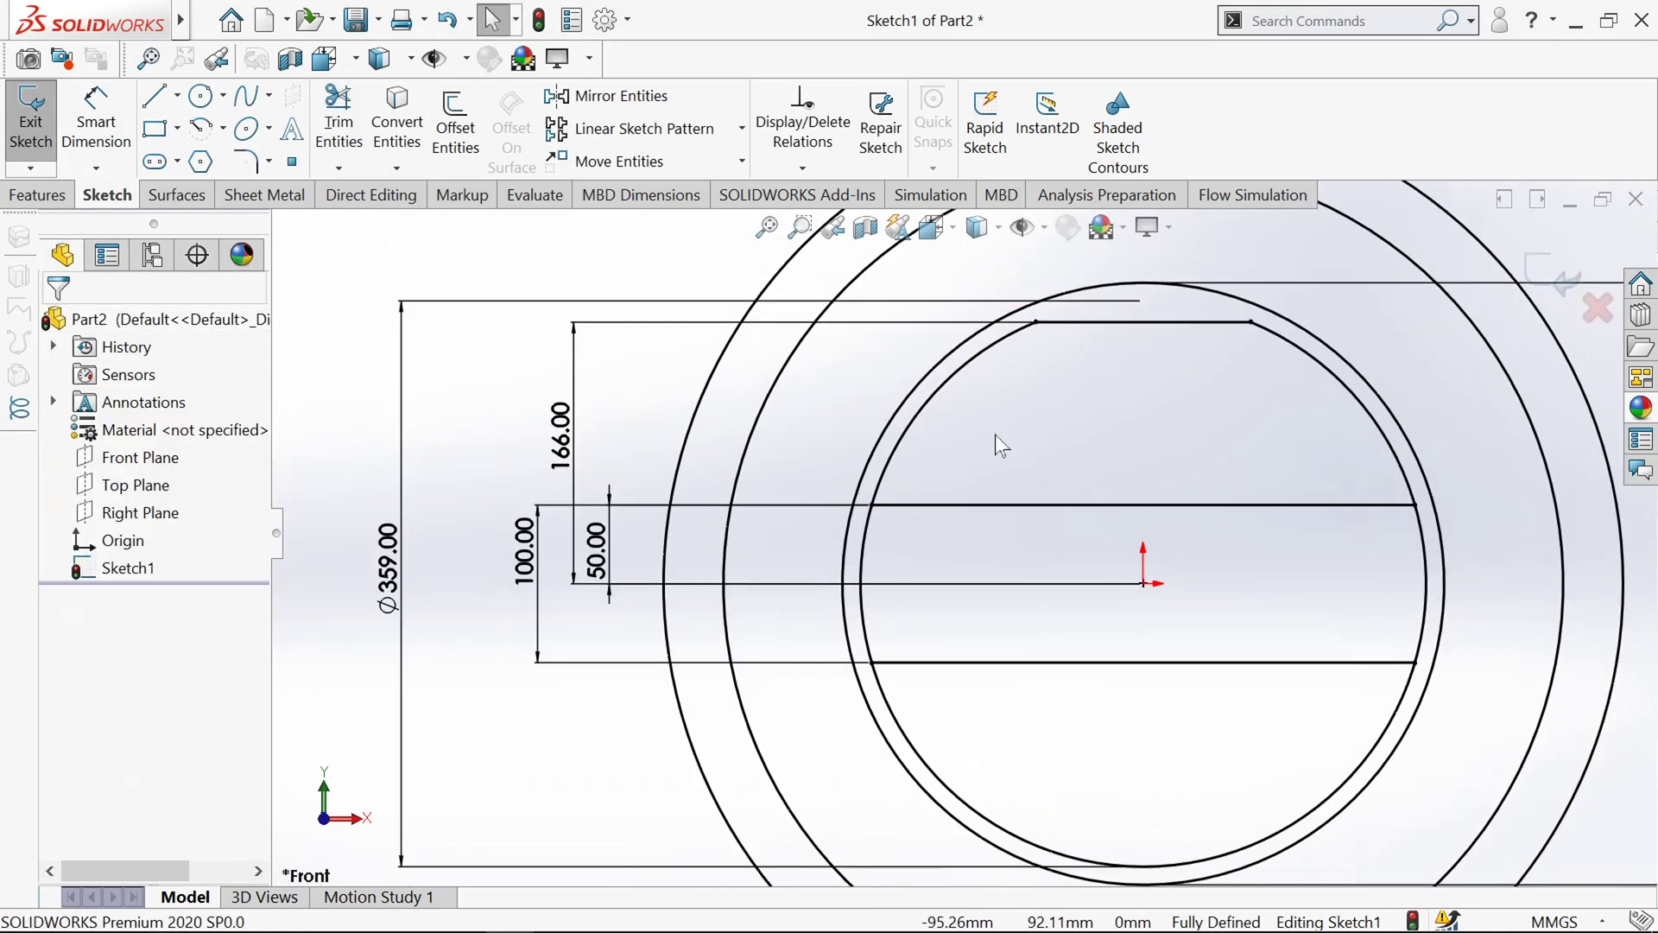
scroll(995, 434, up, 2)
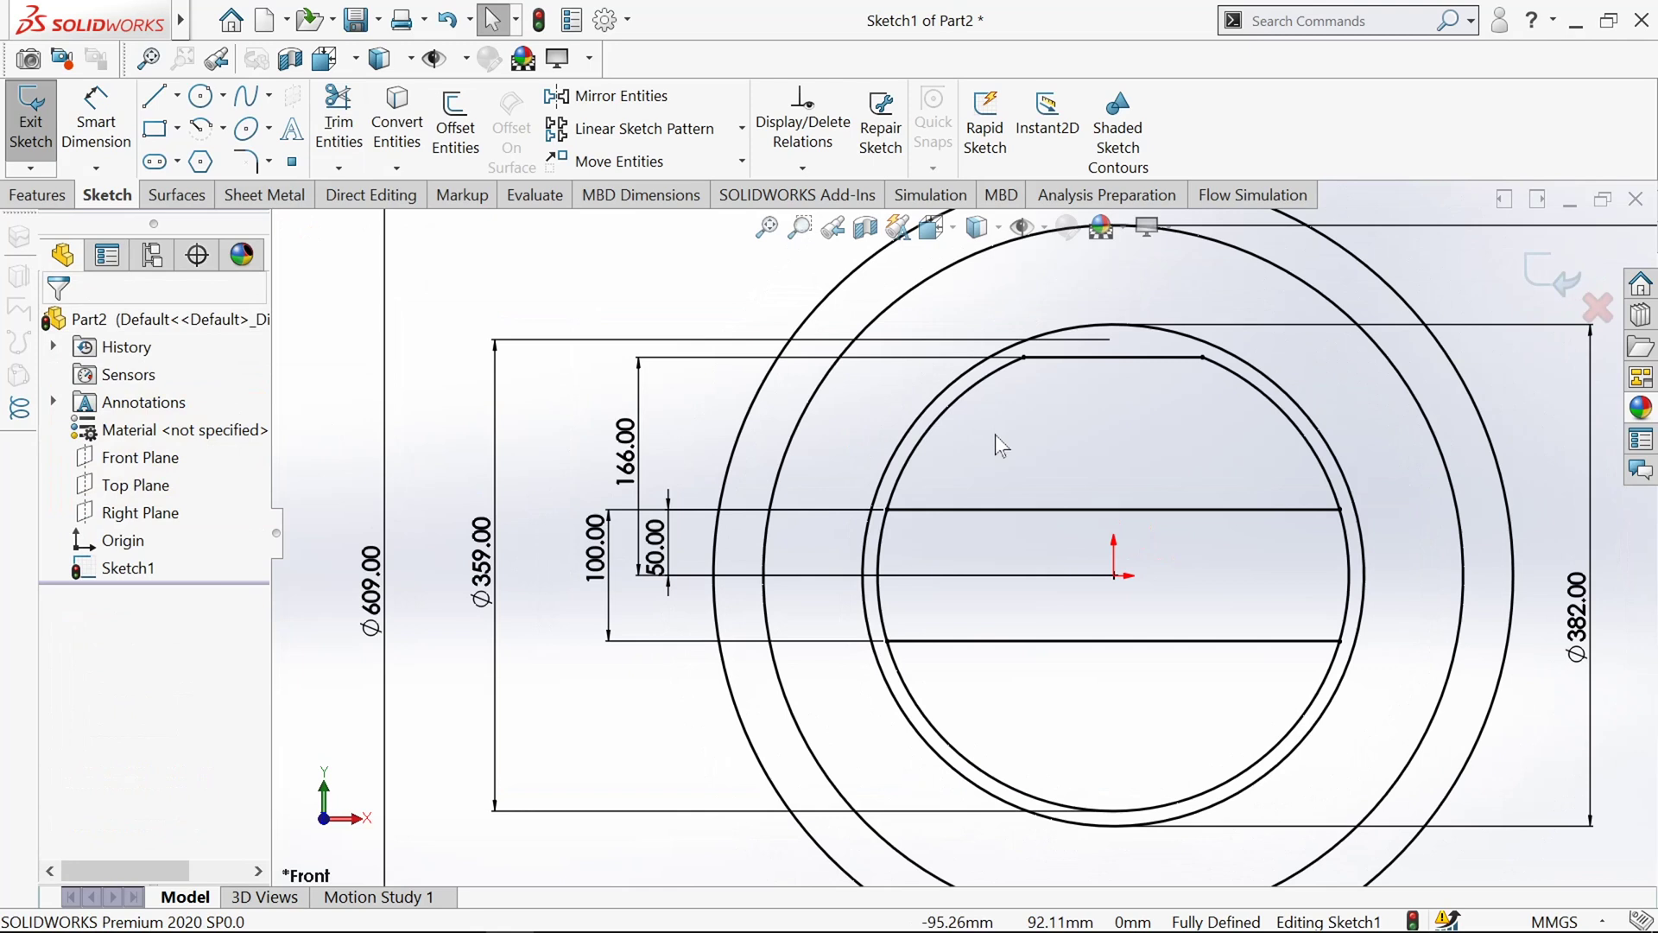
Step: Convert the 533 mm diameter circle to construction geometry
click(796, 439)
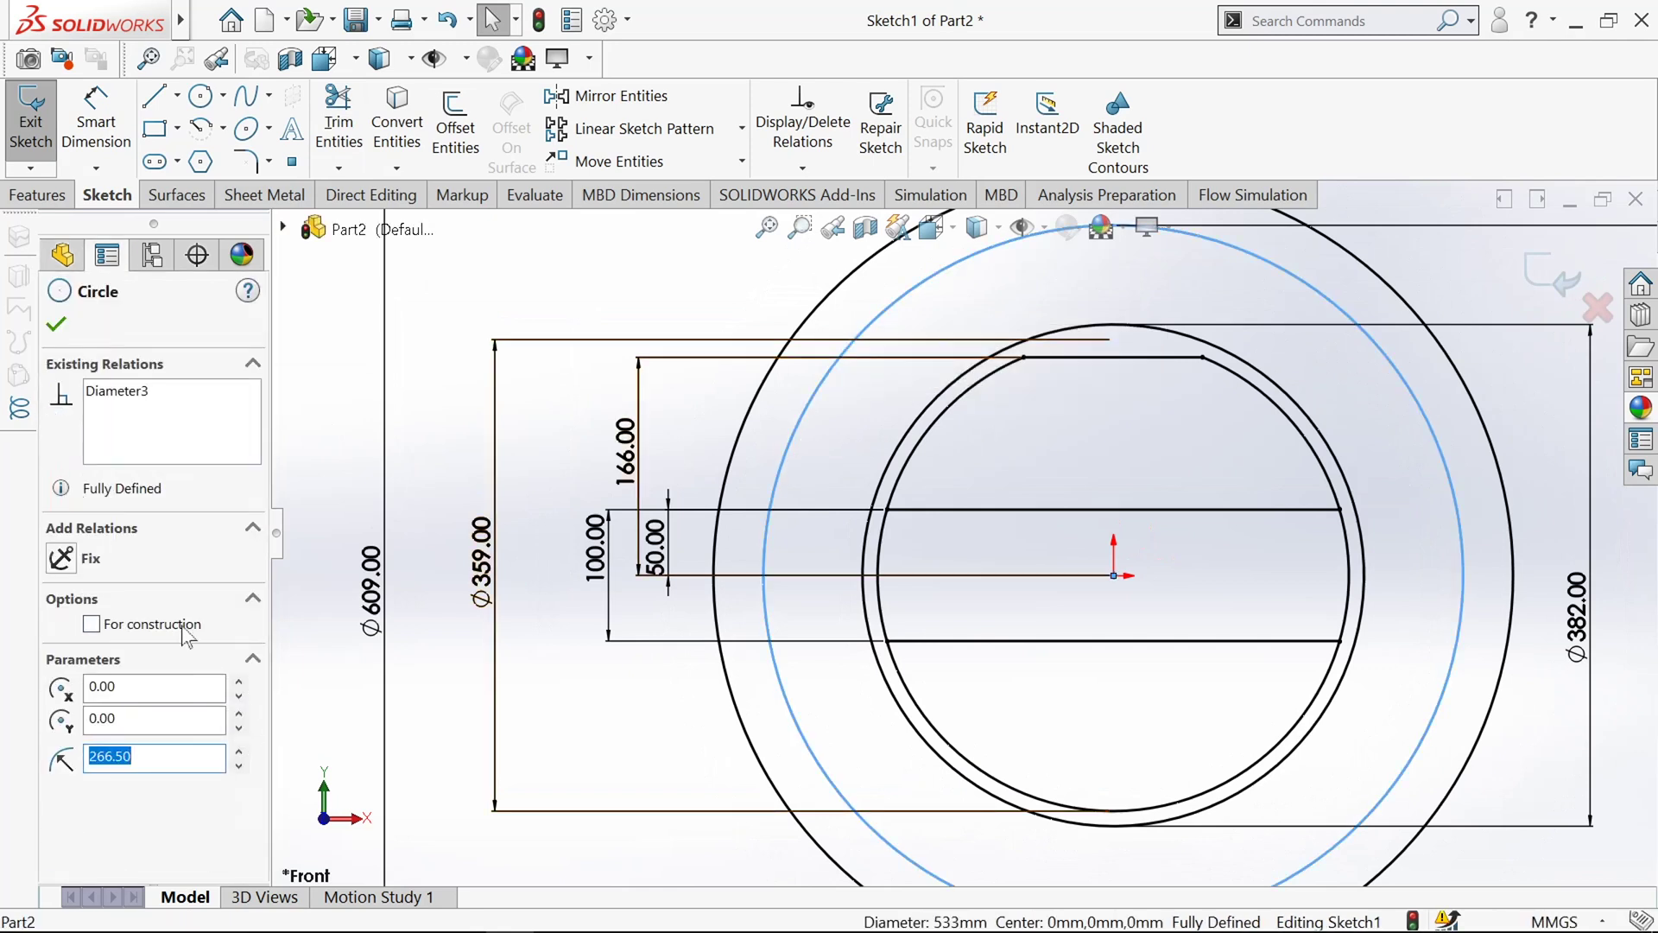
click(156, 628)
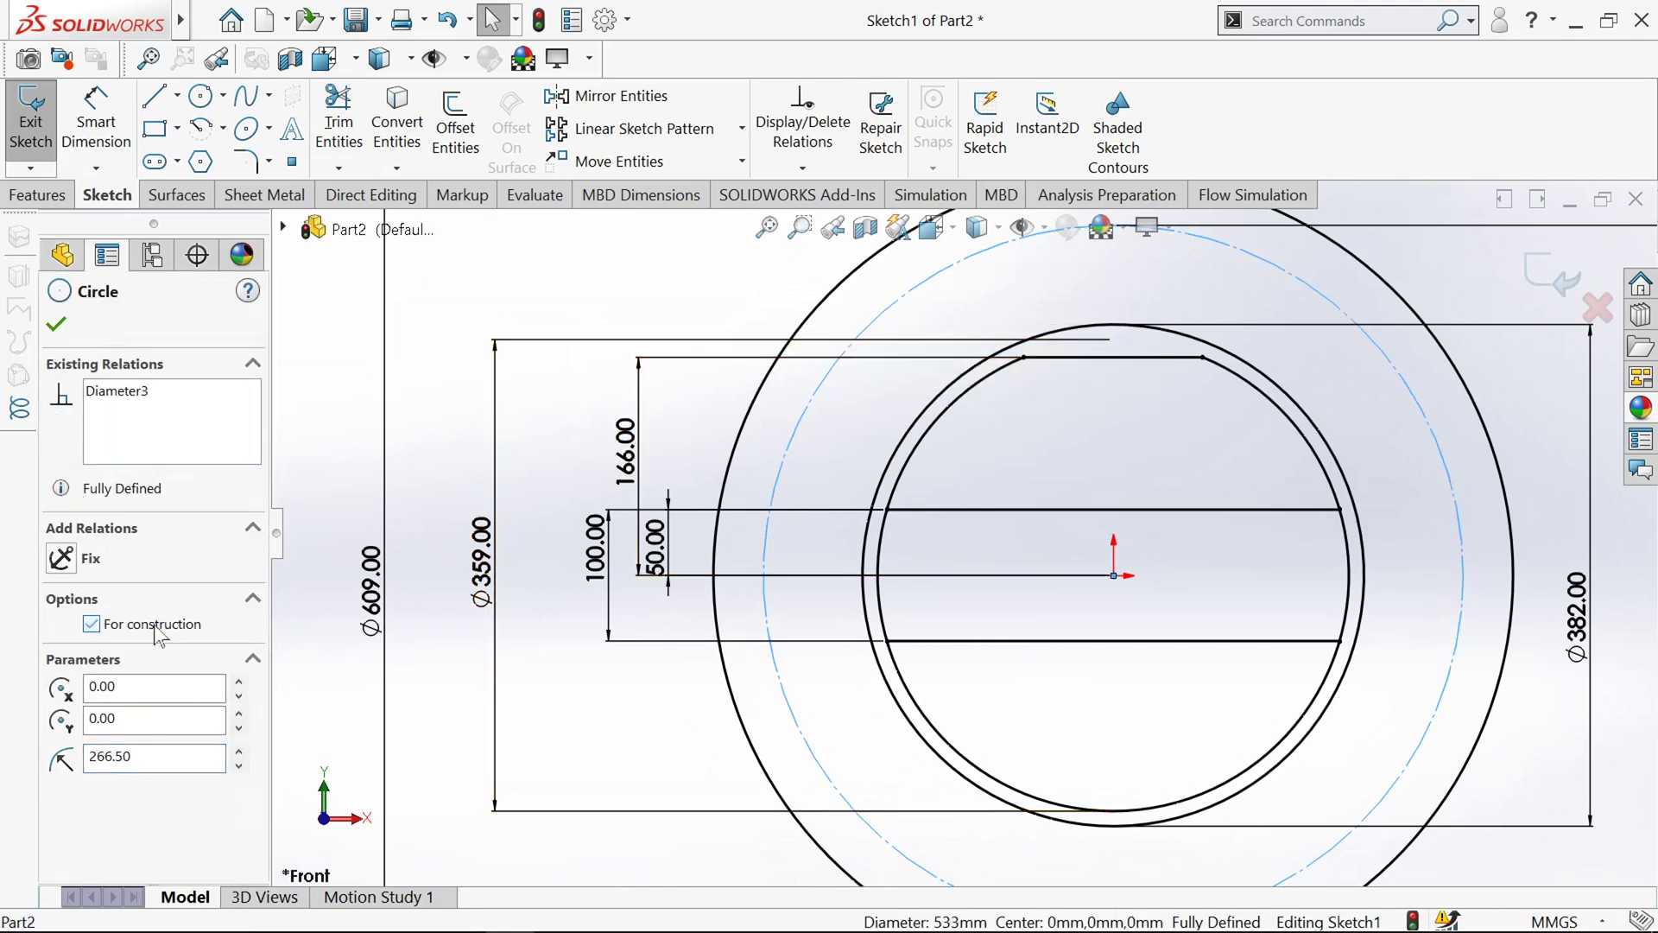
click(57, 324)
Step: Sketch a vertical centerline about 760 mm long through the origin, extending beyond the outer circle at both ends
scroll(788, 439, up, 3)
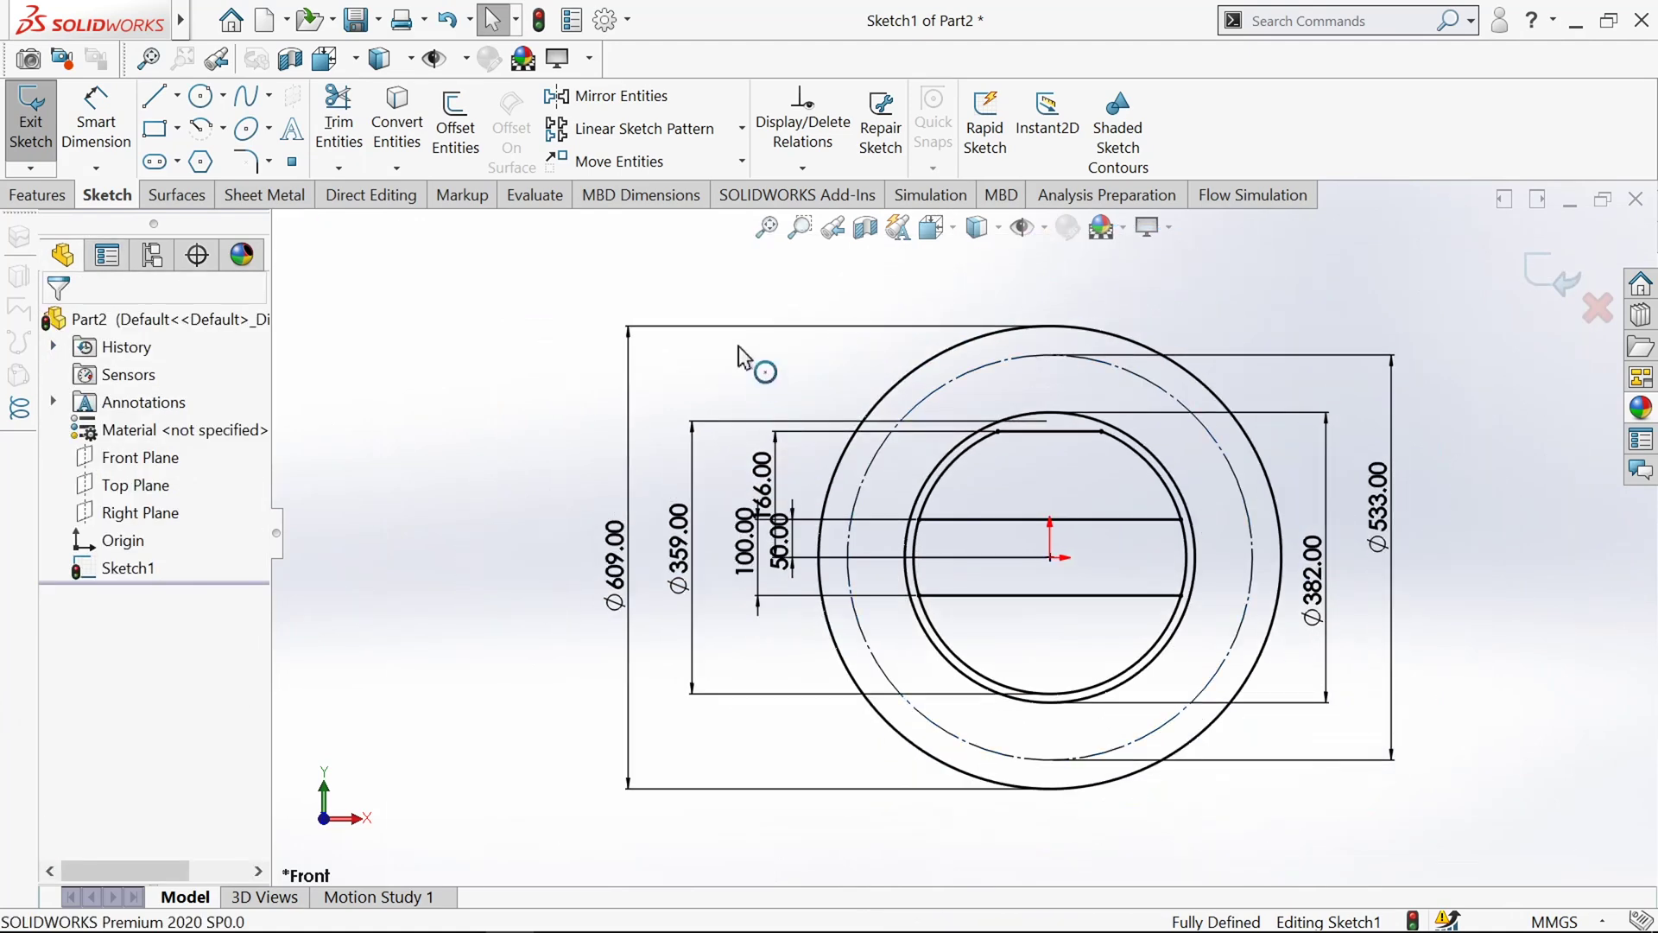
click(177, 95)
click(226, 185)
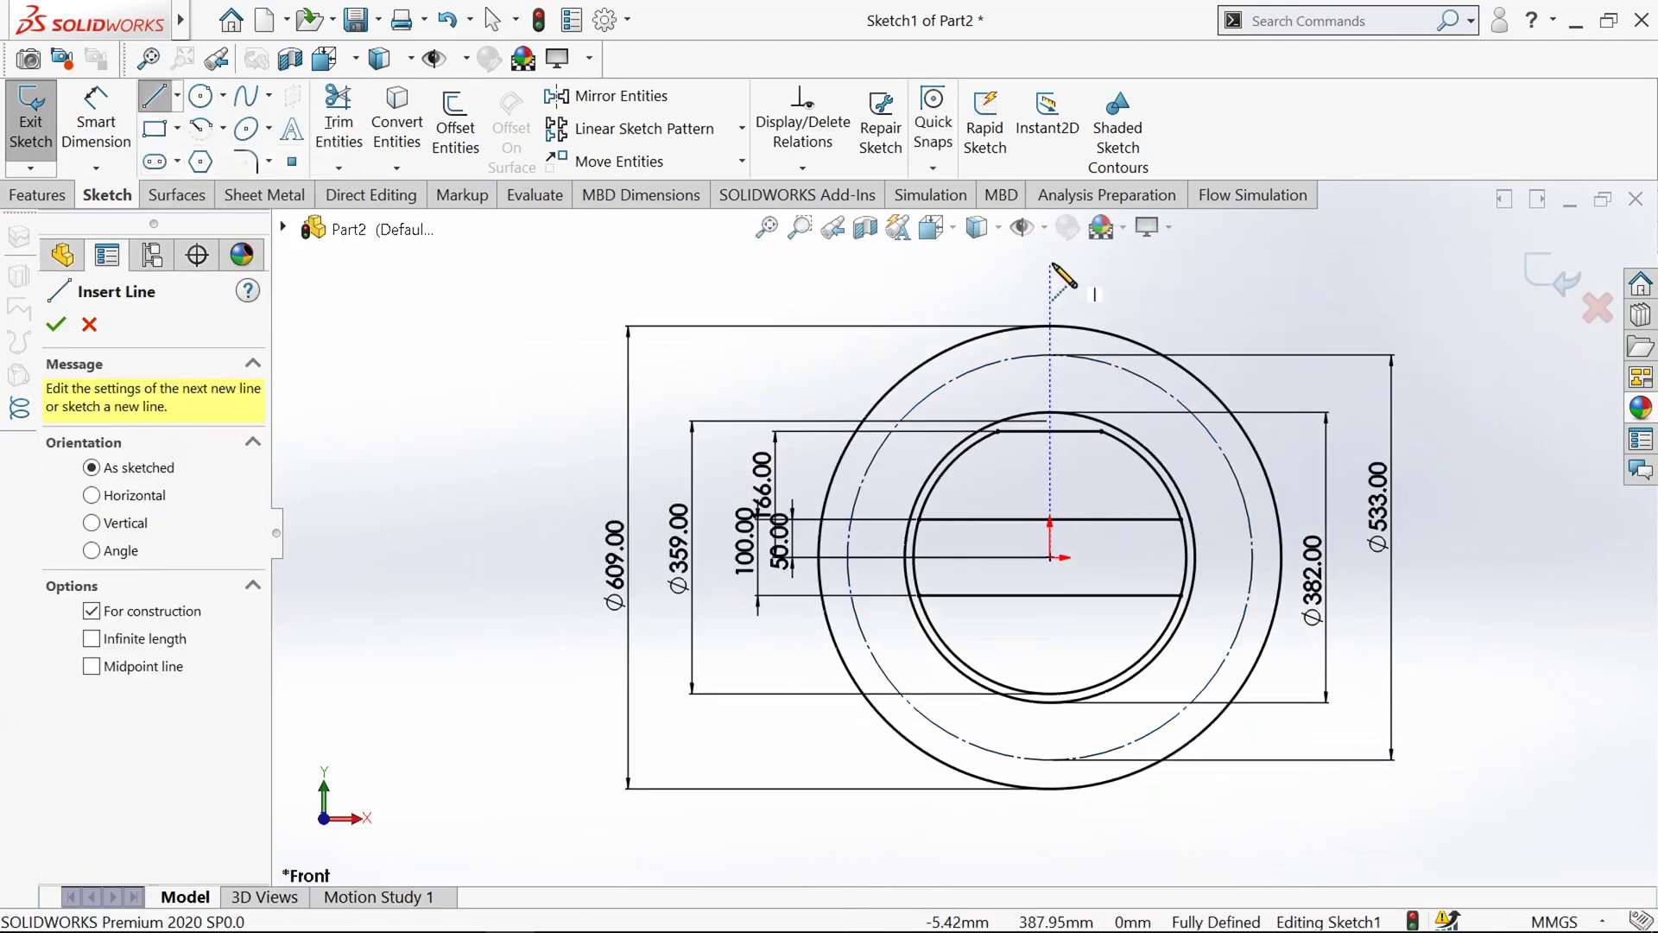
click(1050, 354)
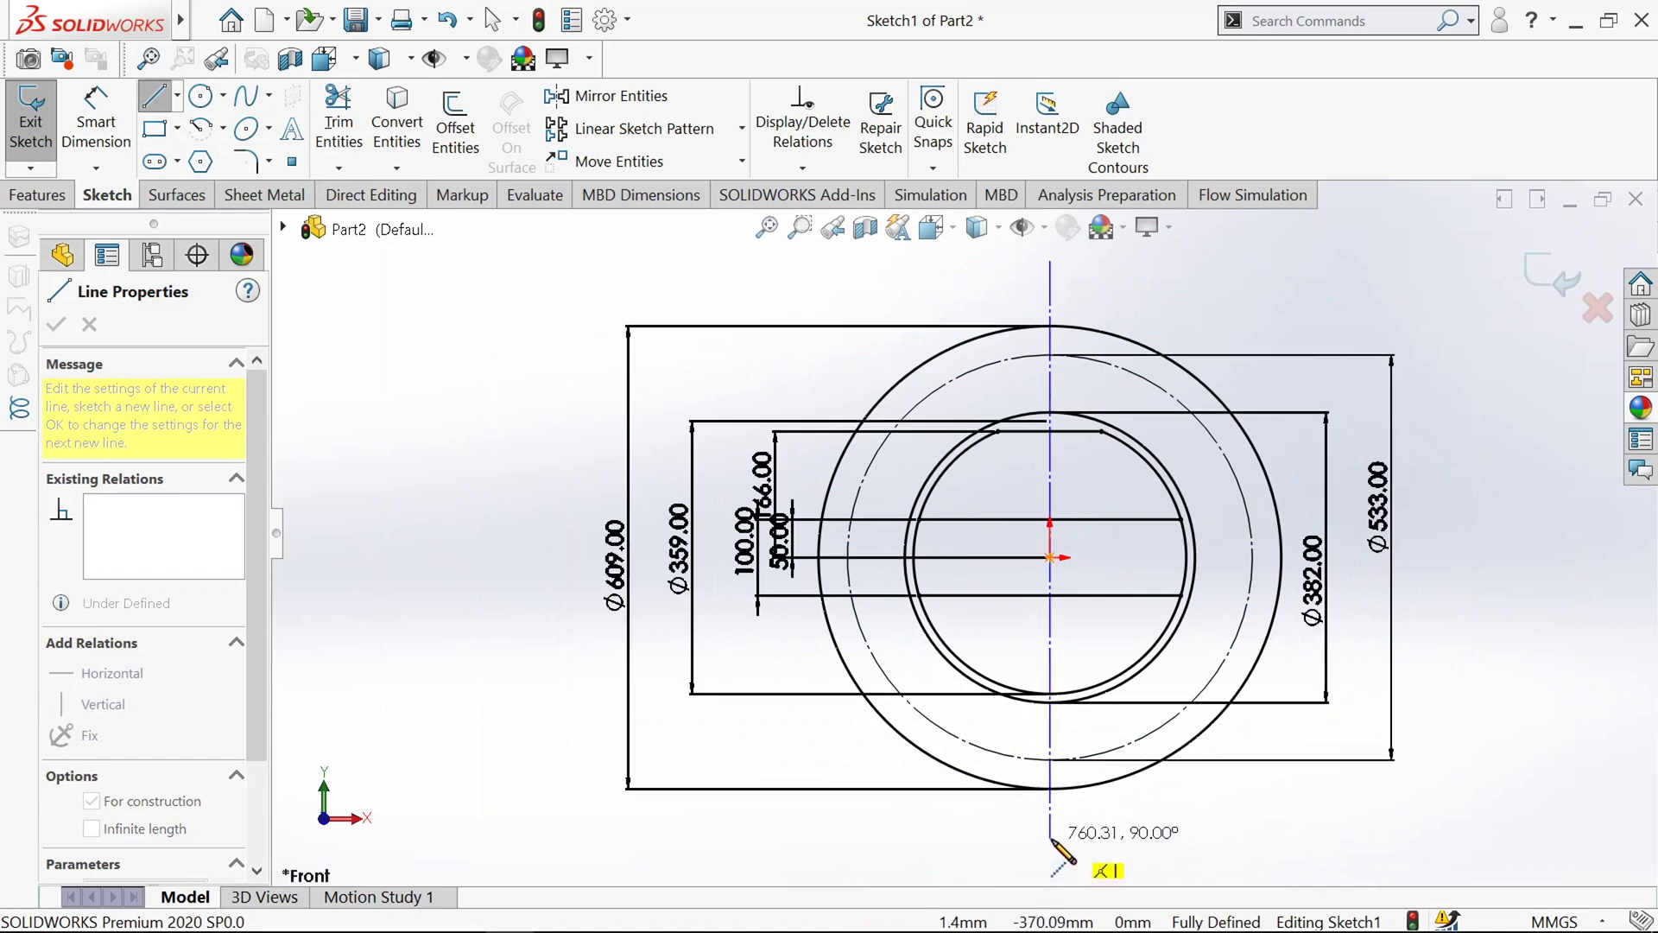
click(1050, 839)
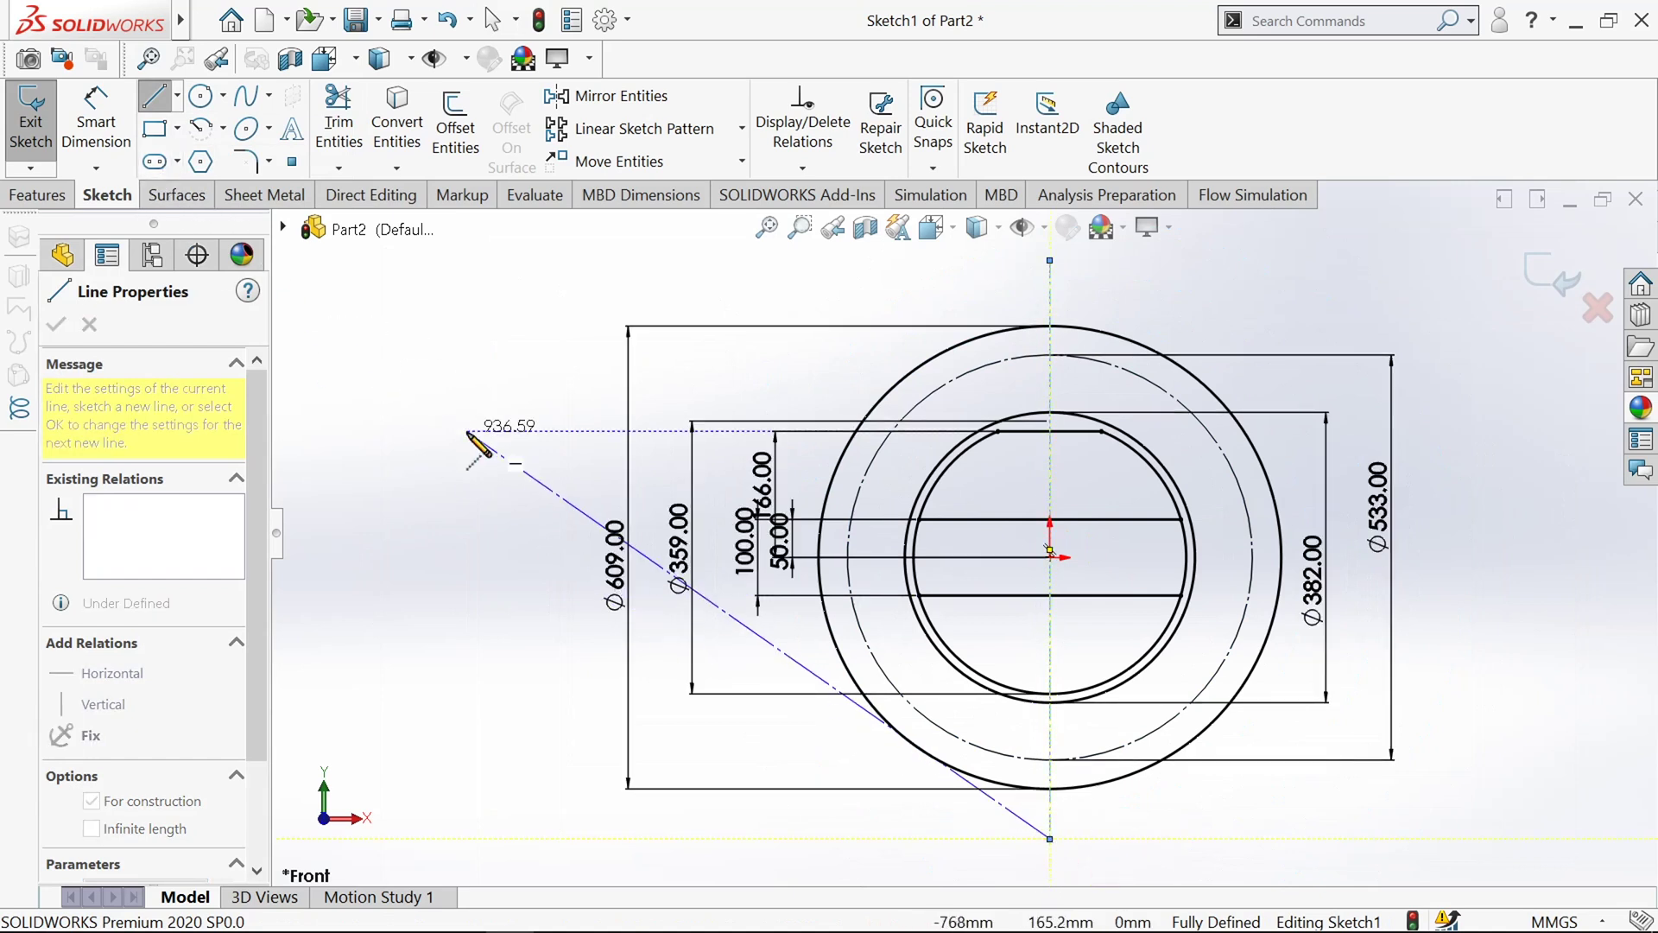
key(Escape)
Step: Sketch a slanted centerline from the origin to the upper left past the outer circle, about 31° from the vertical centerline
click(177, 96)
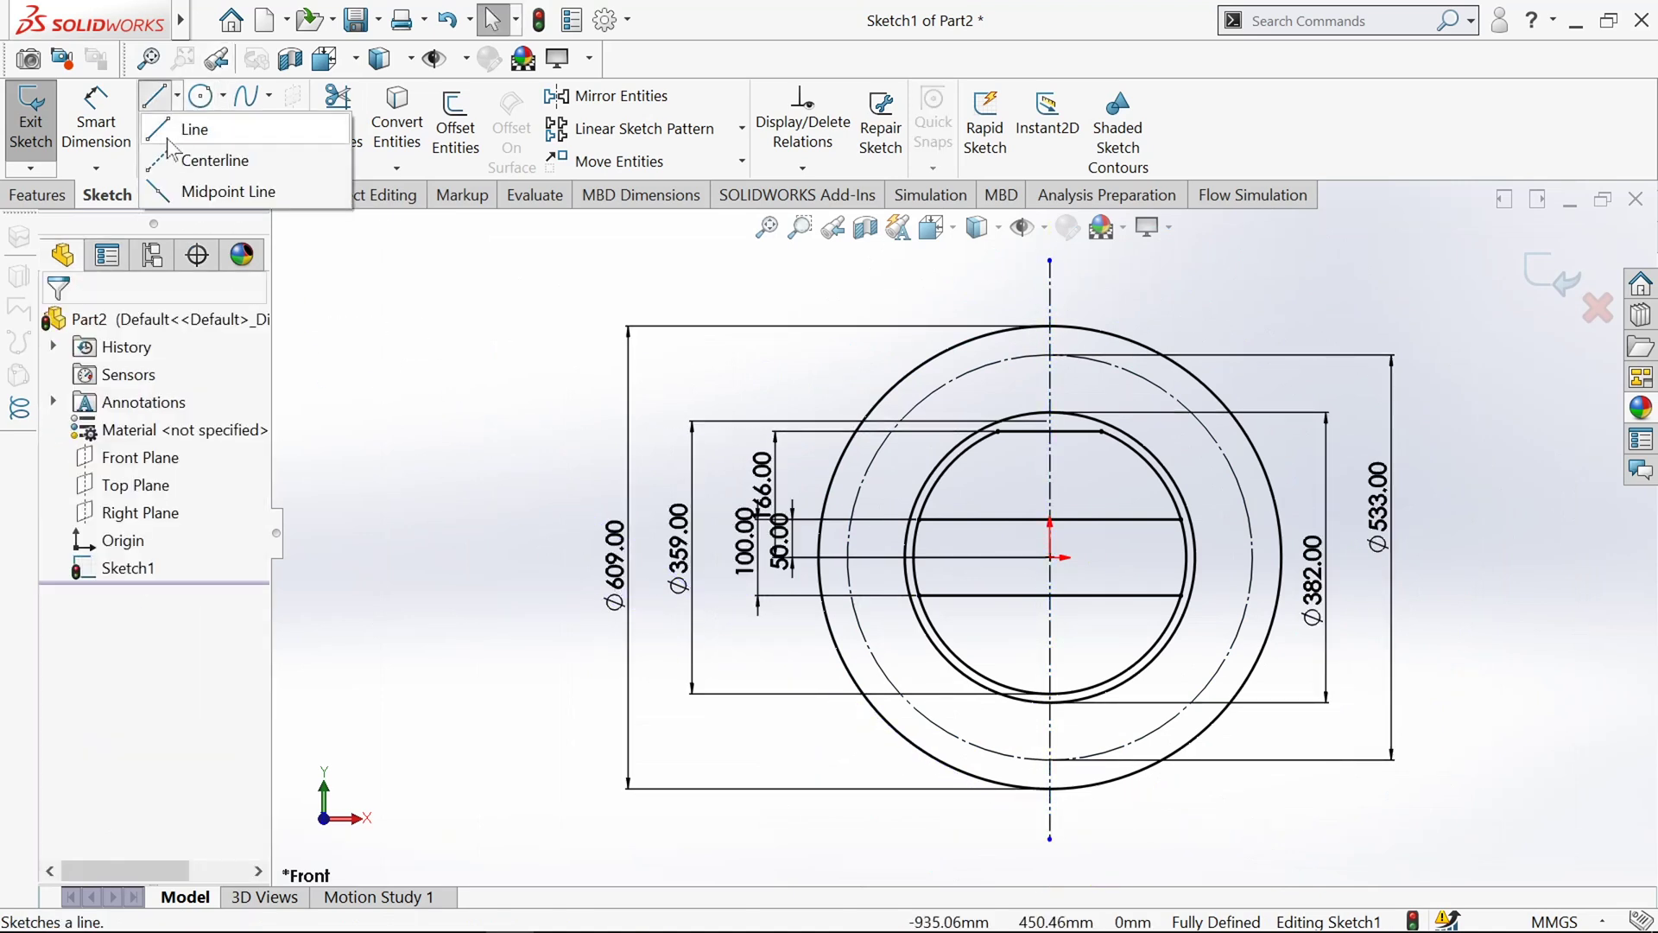
key(Return)
click(1050, 557)
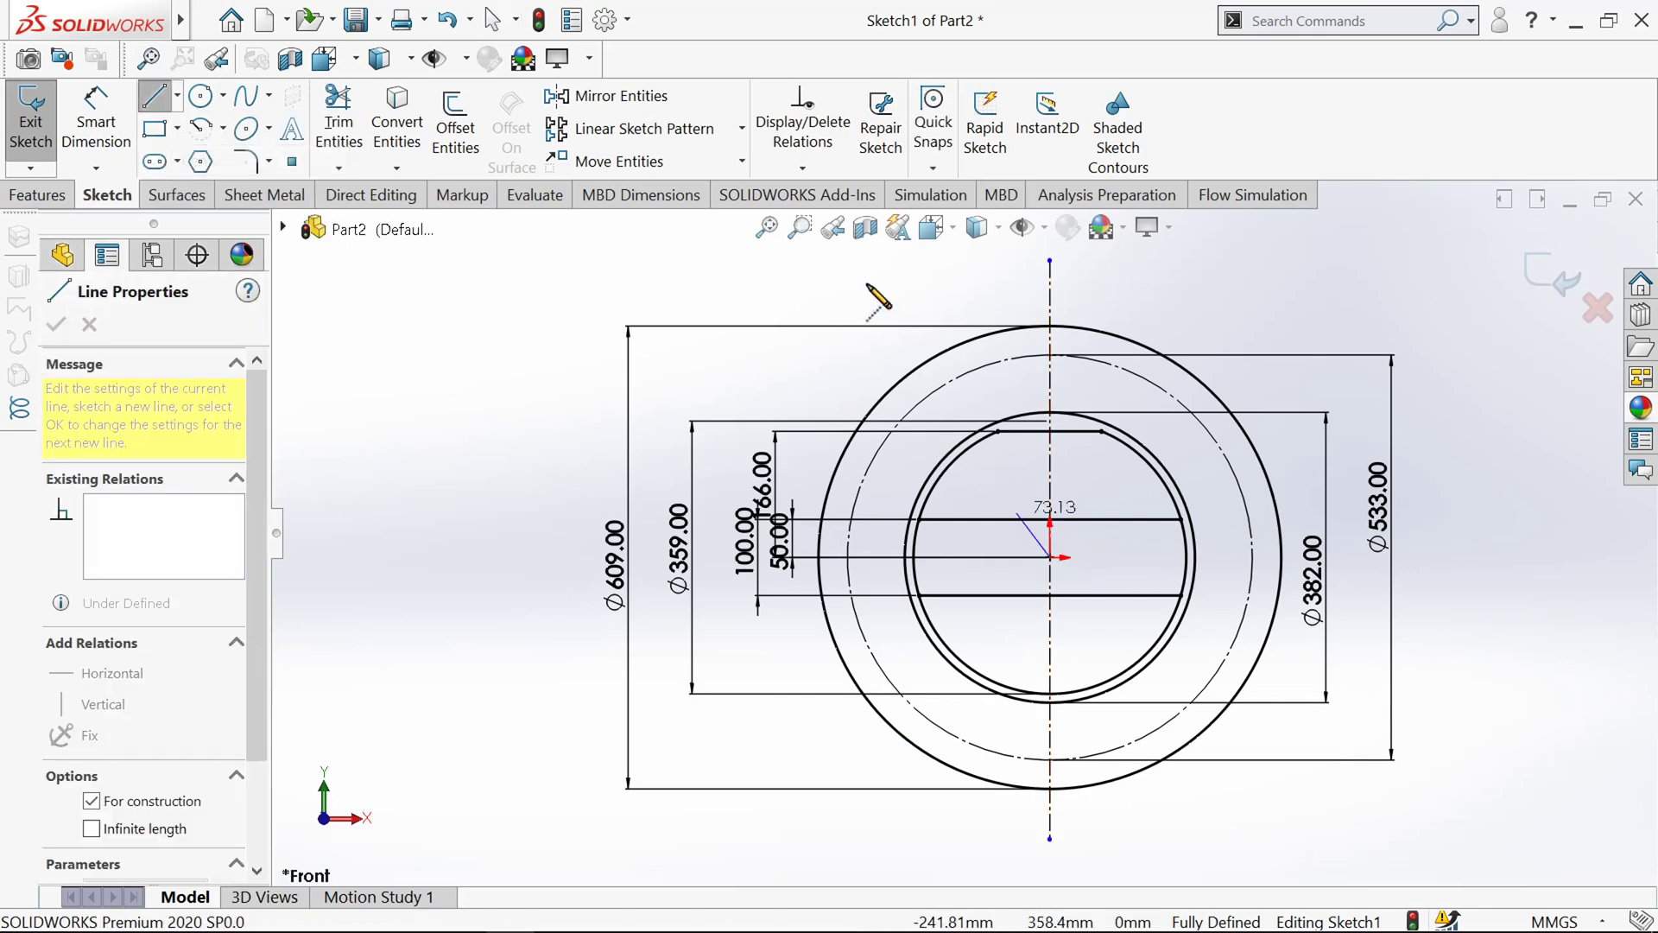
click(877, 270)
Step: Dimension the angle between the slanted centerline and the vertical centerline as 22.5°
click(97, 130)
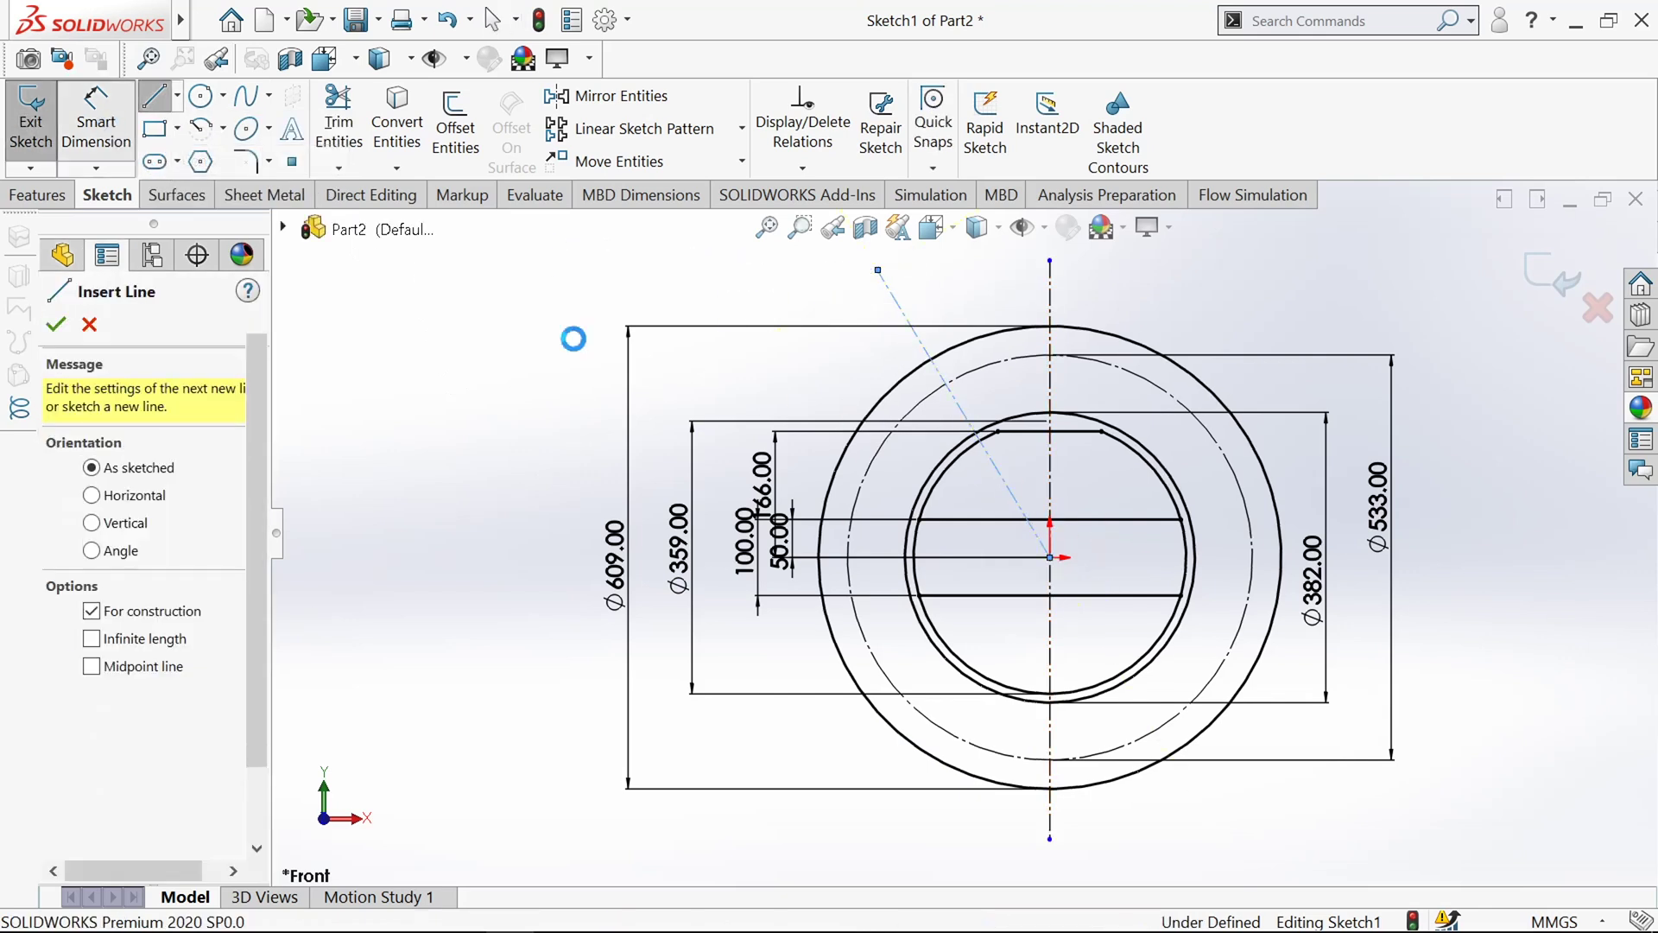
click(957, 413)
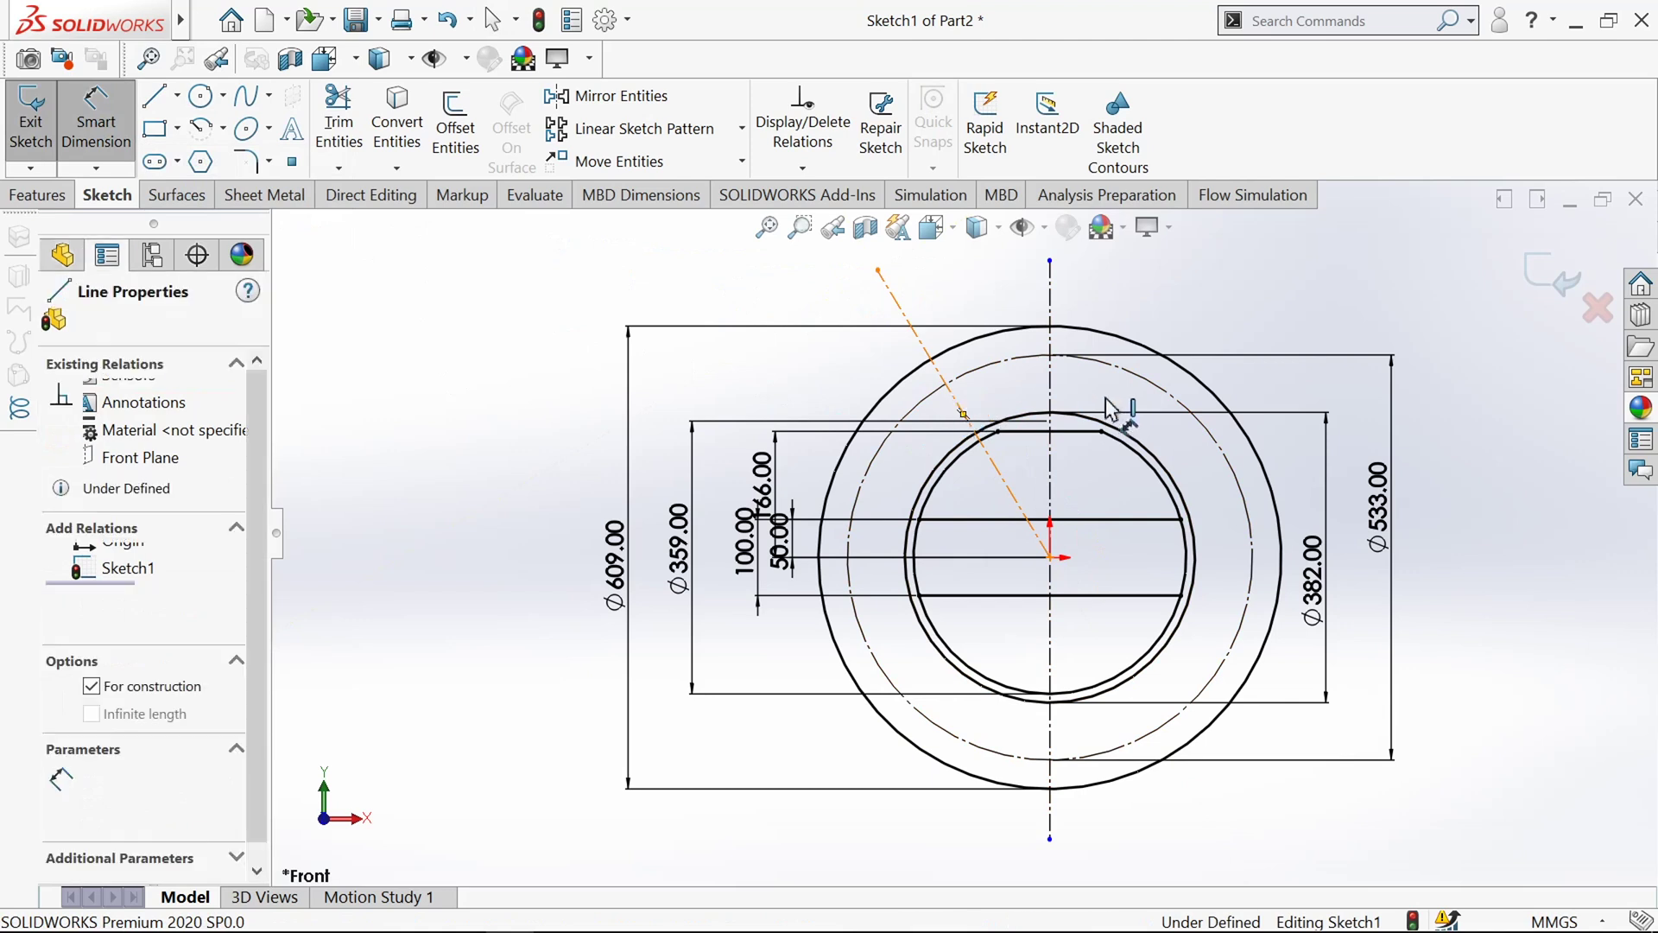
click(1049, 401)
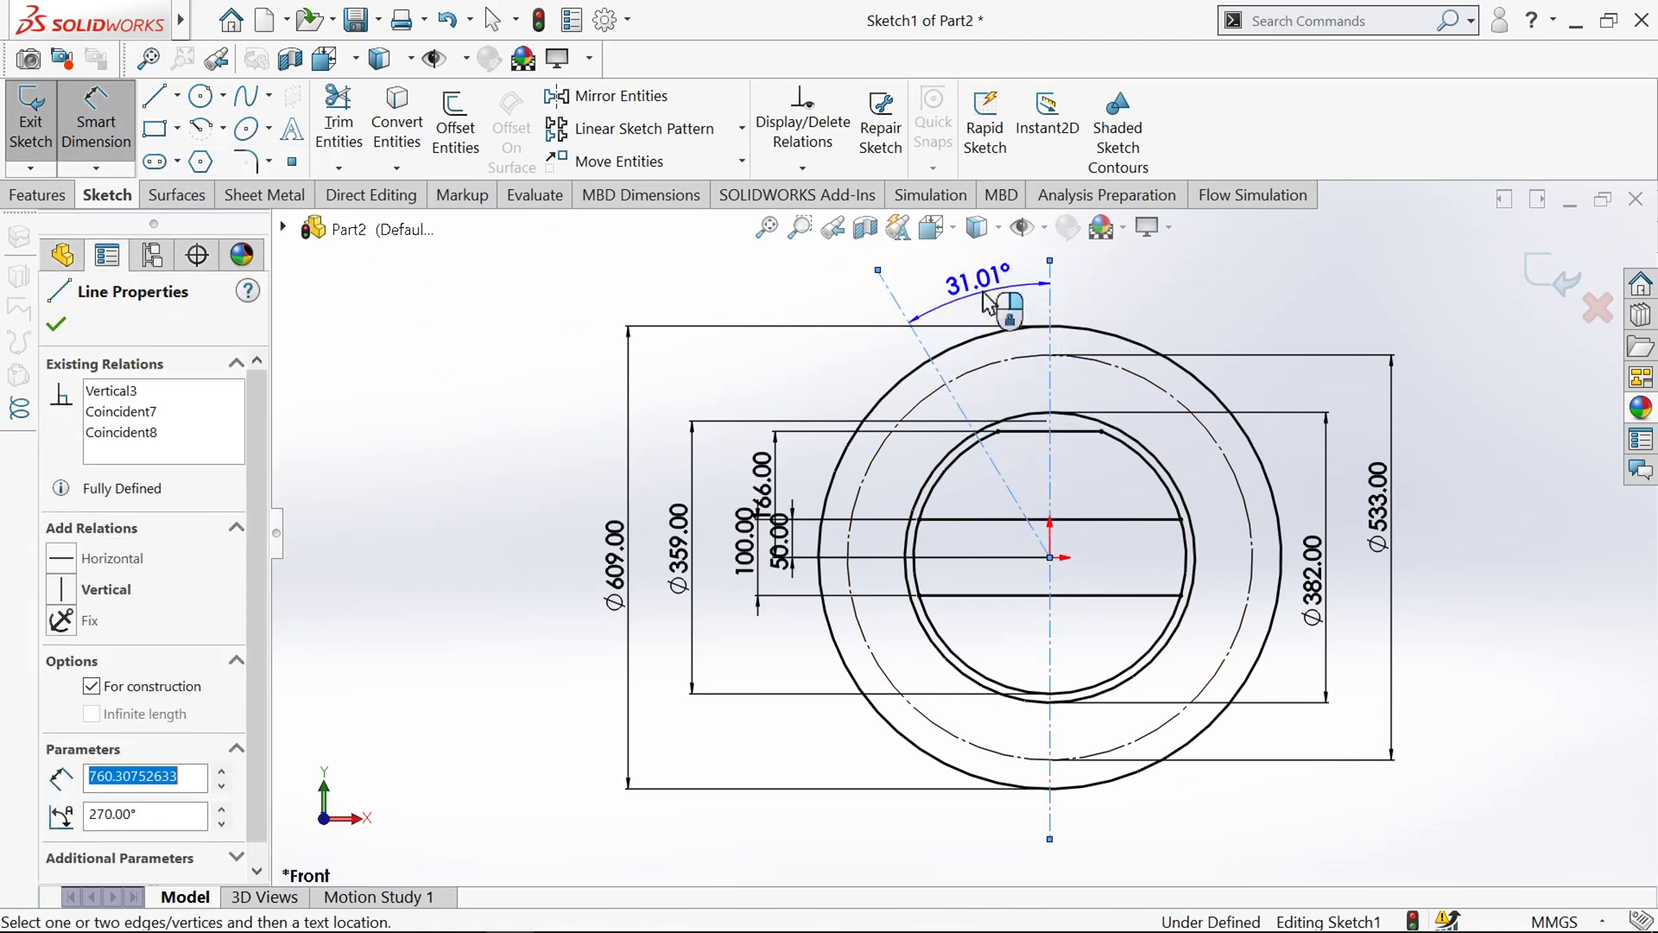
click(993, 298)
text(22.5)
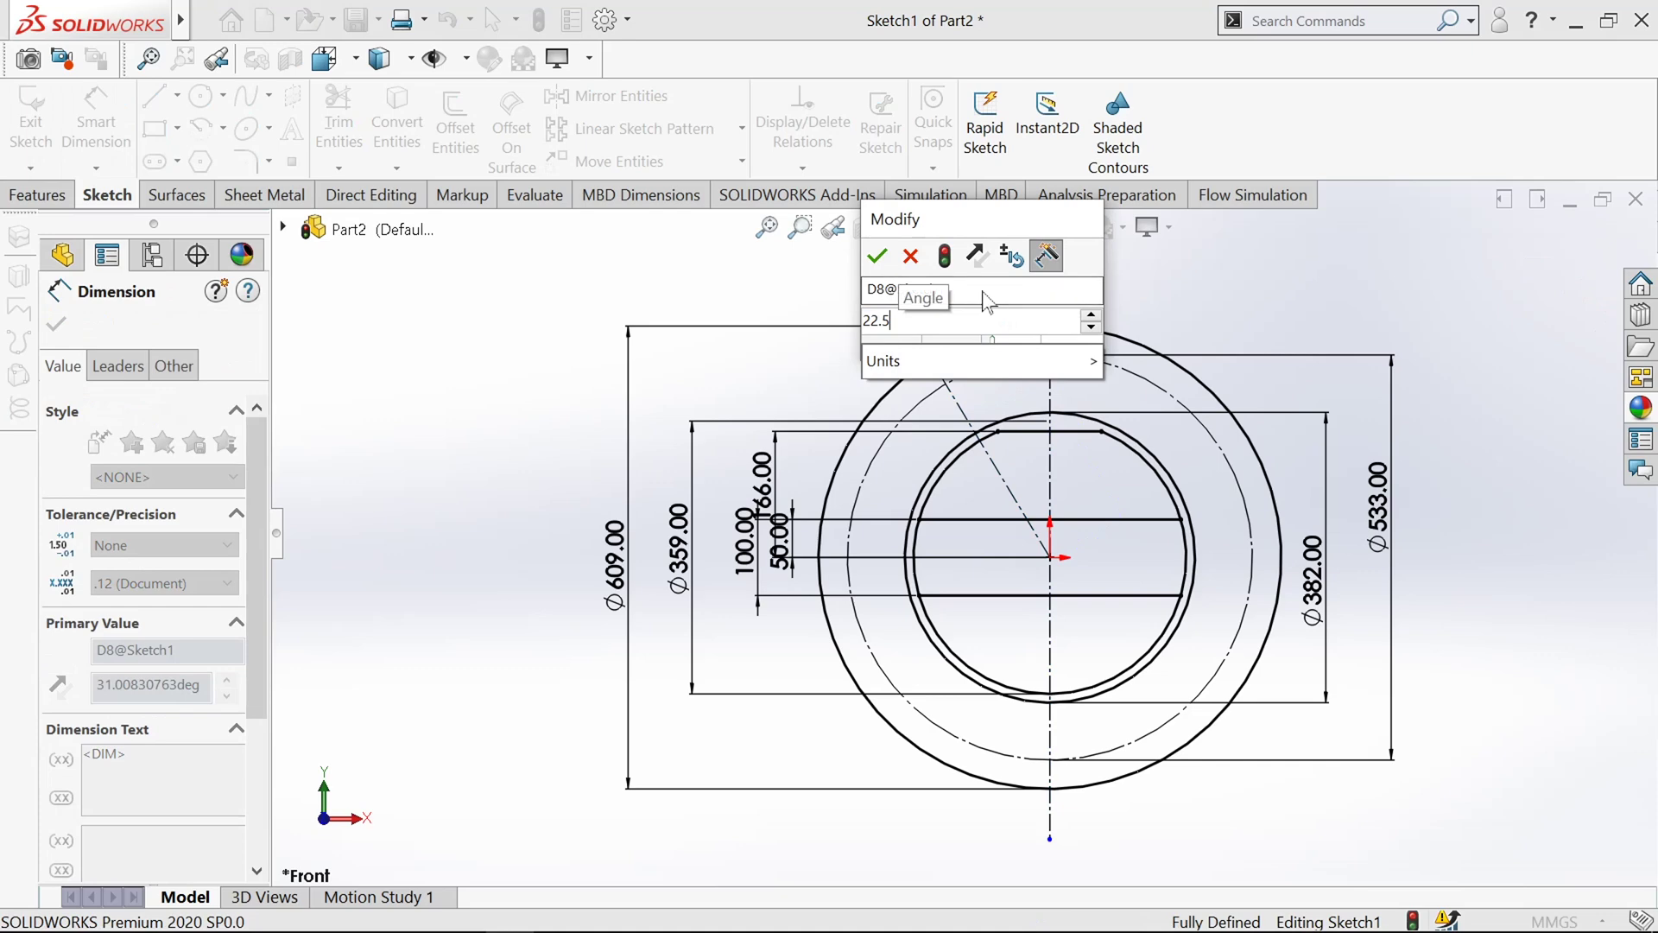
key(Return)
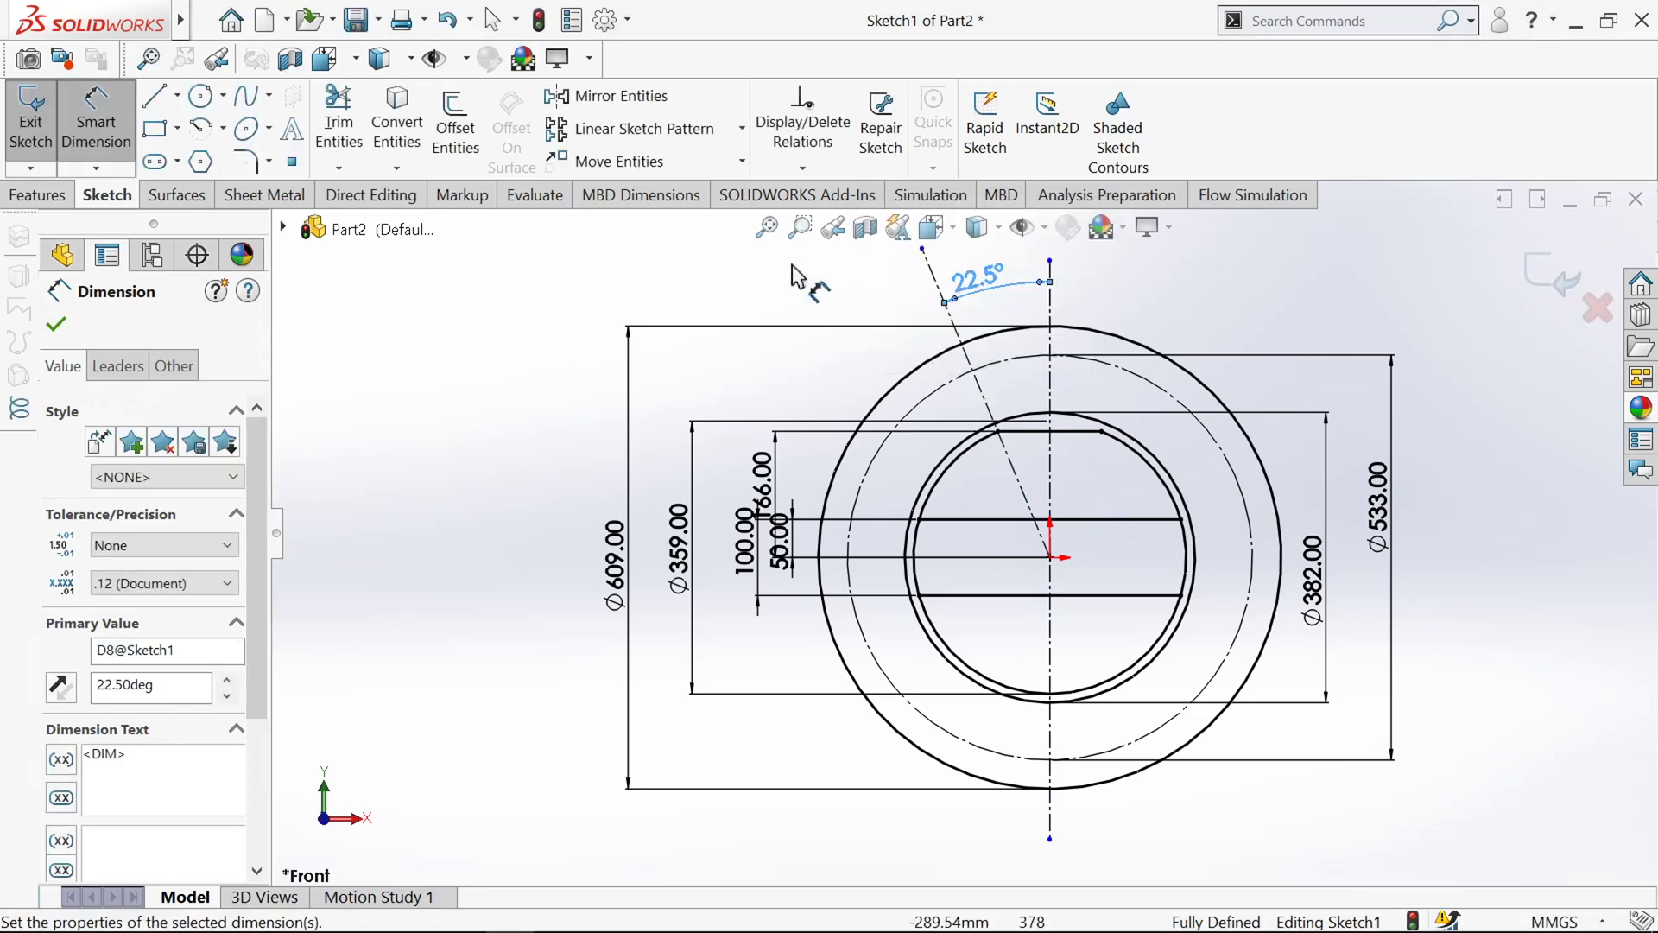
Step: Sketch a circle about 43 mm in diameter centered where the slanted centerline crosses the construction circle
click(200, 96)
scroll(992, 385, down, 5)
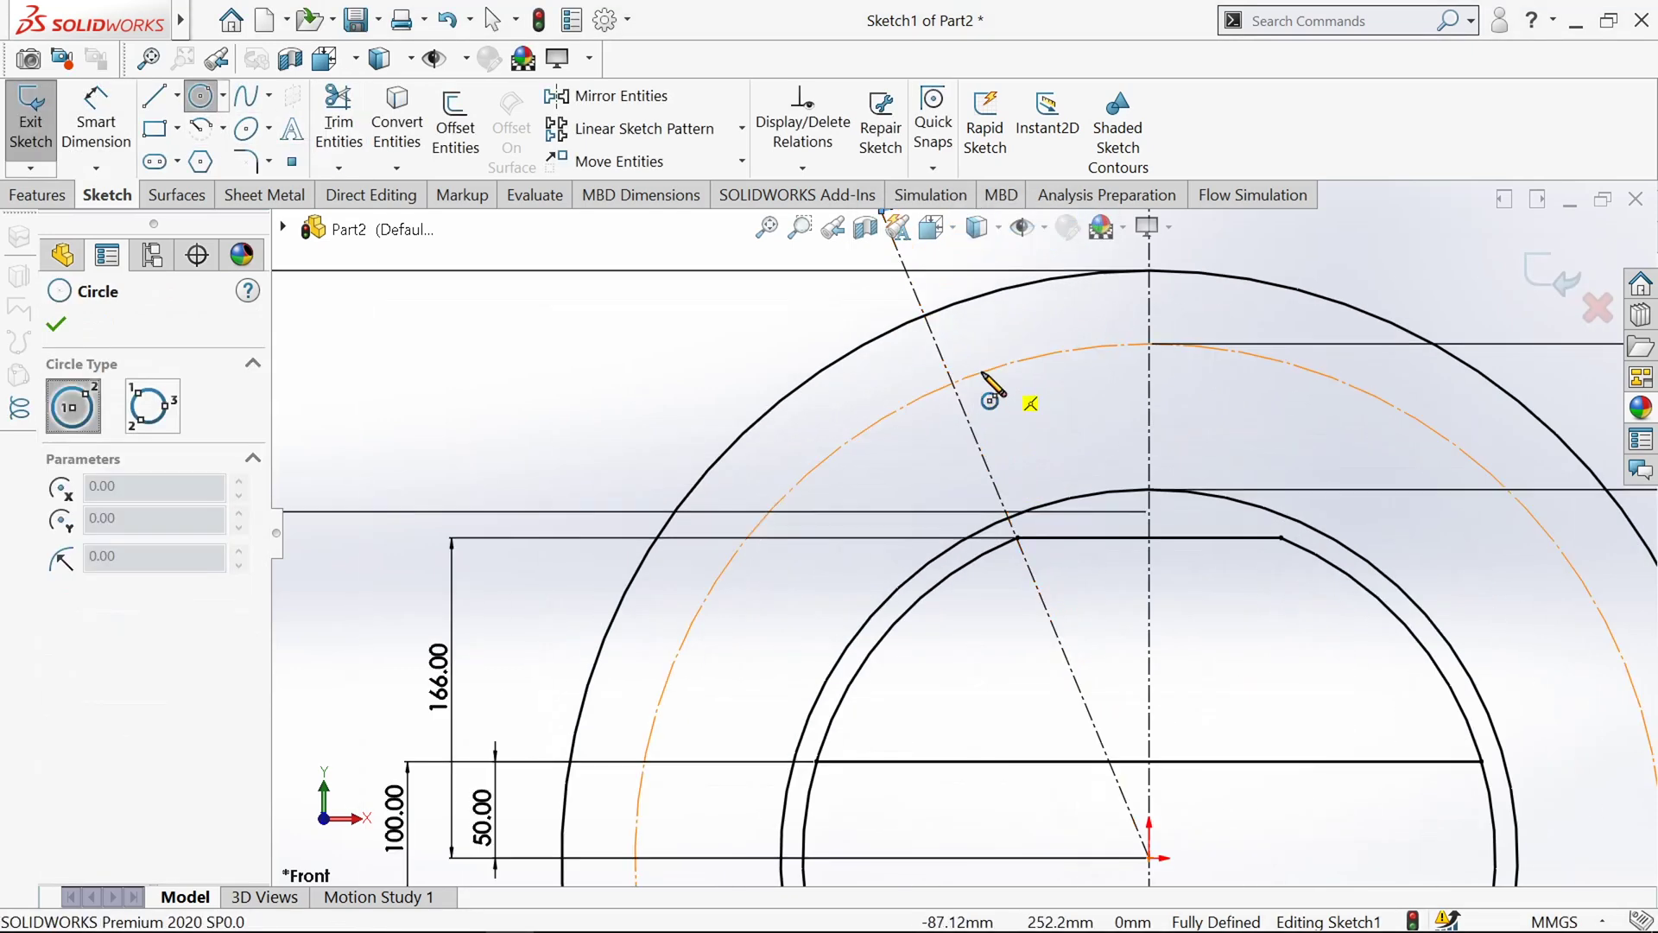
click(917, 440)
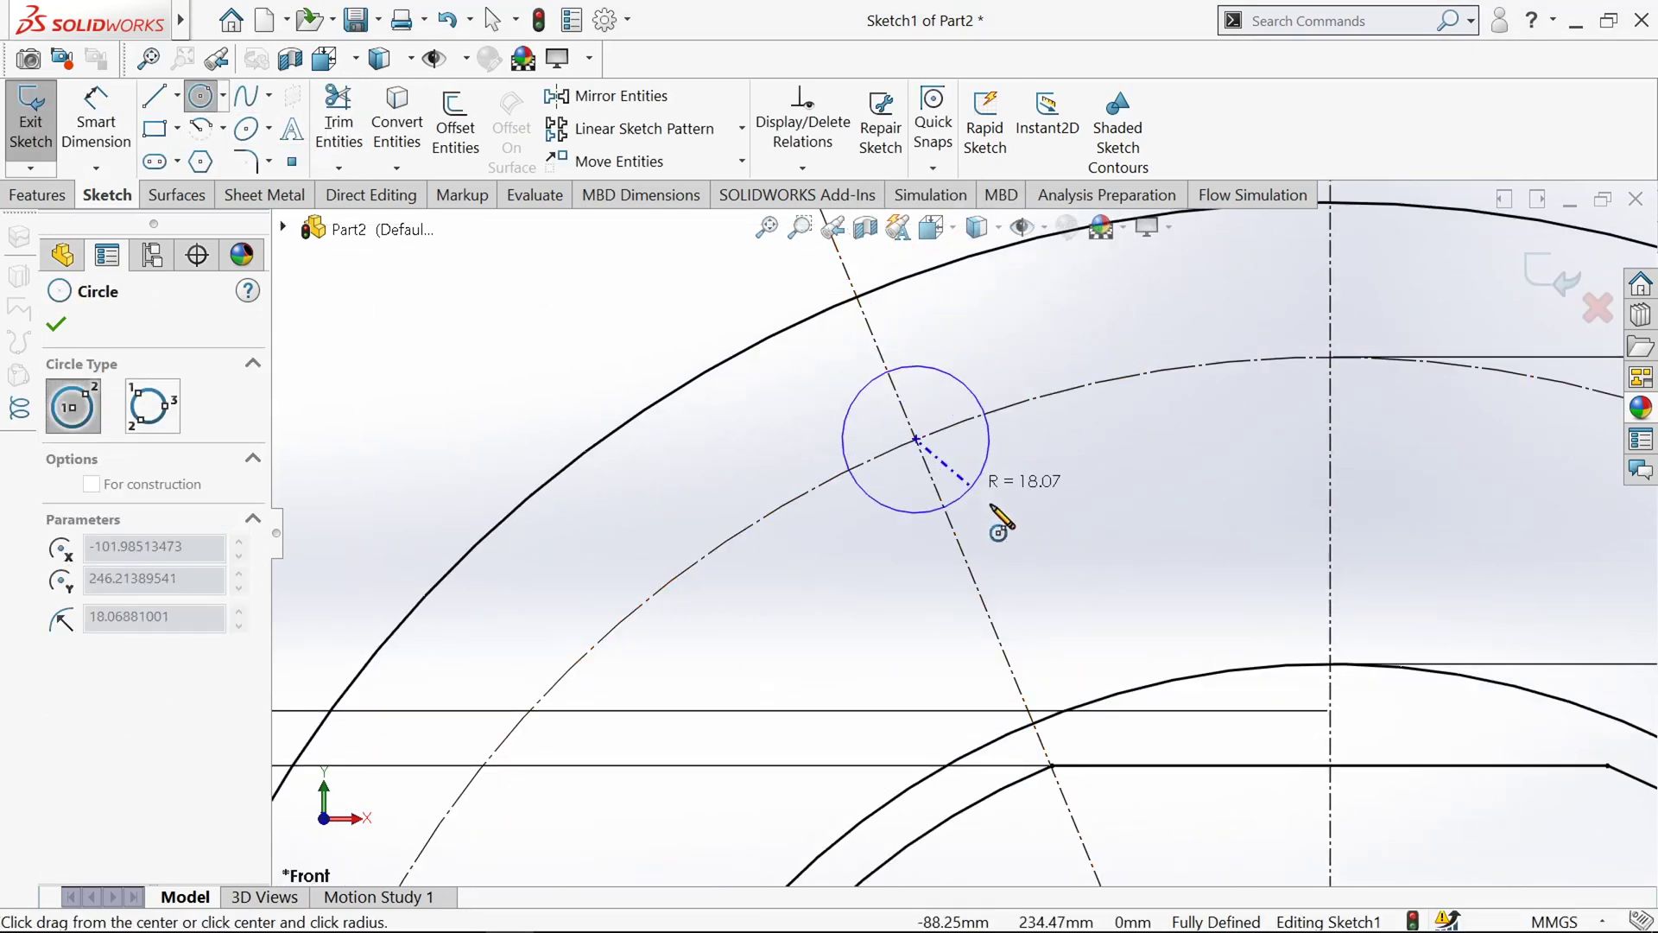
click(991, 516)
Step: Dimension the diameter of the small hole on the bolt circle as 17.5 mm
click(96, 121)
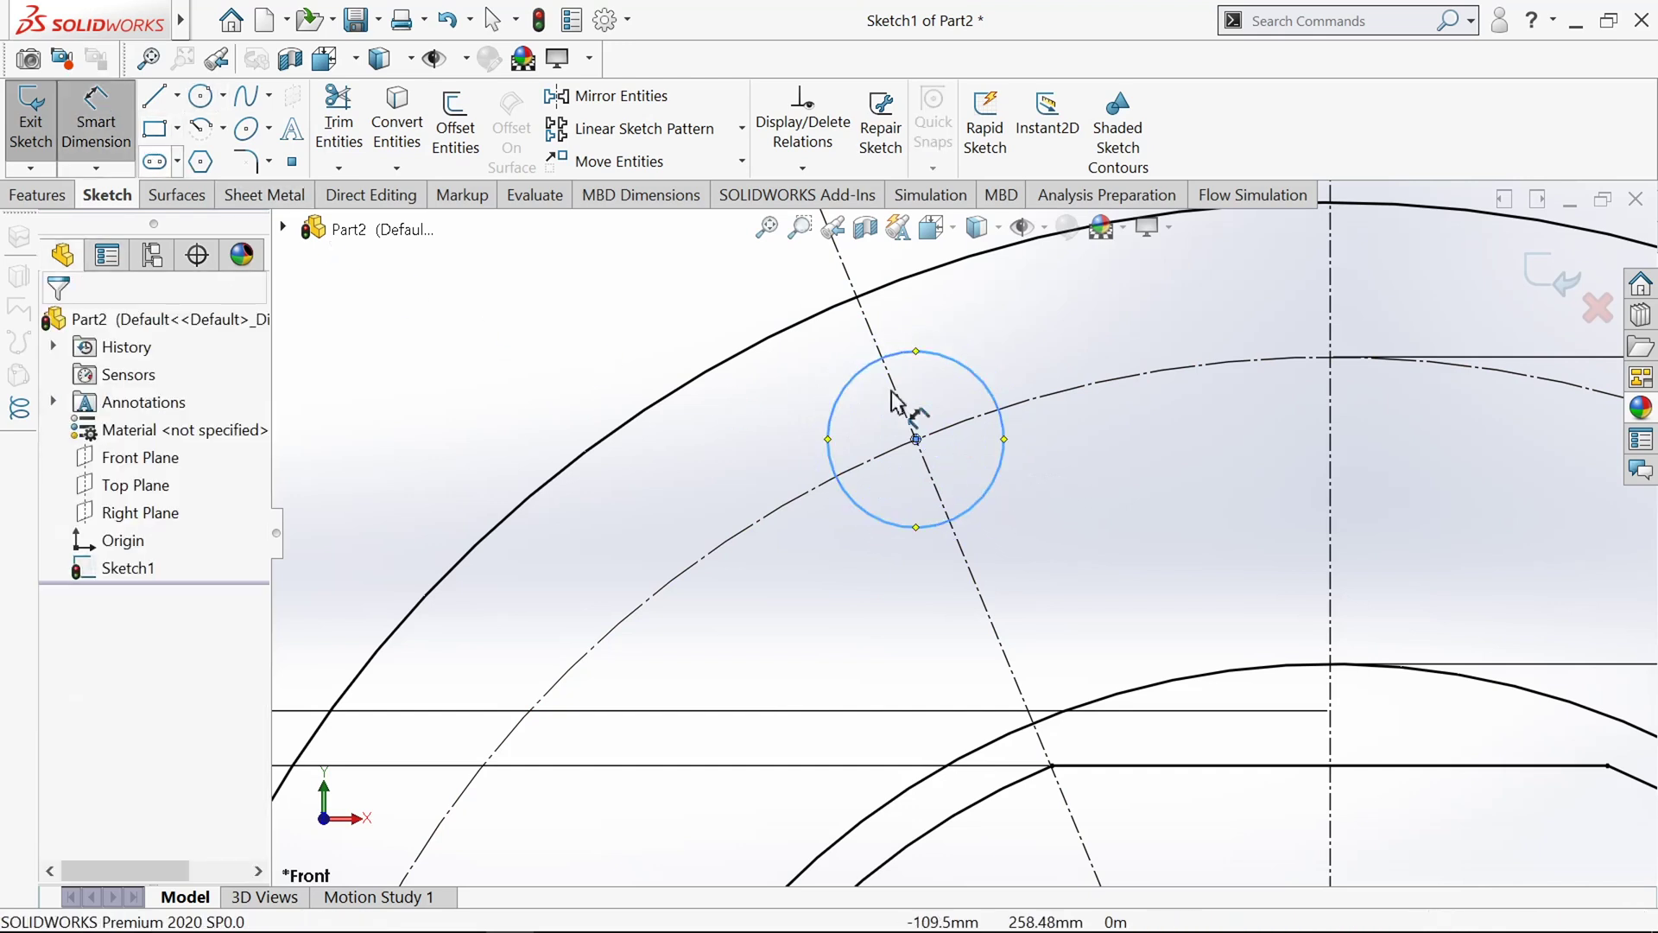
click(981, 374)
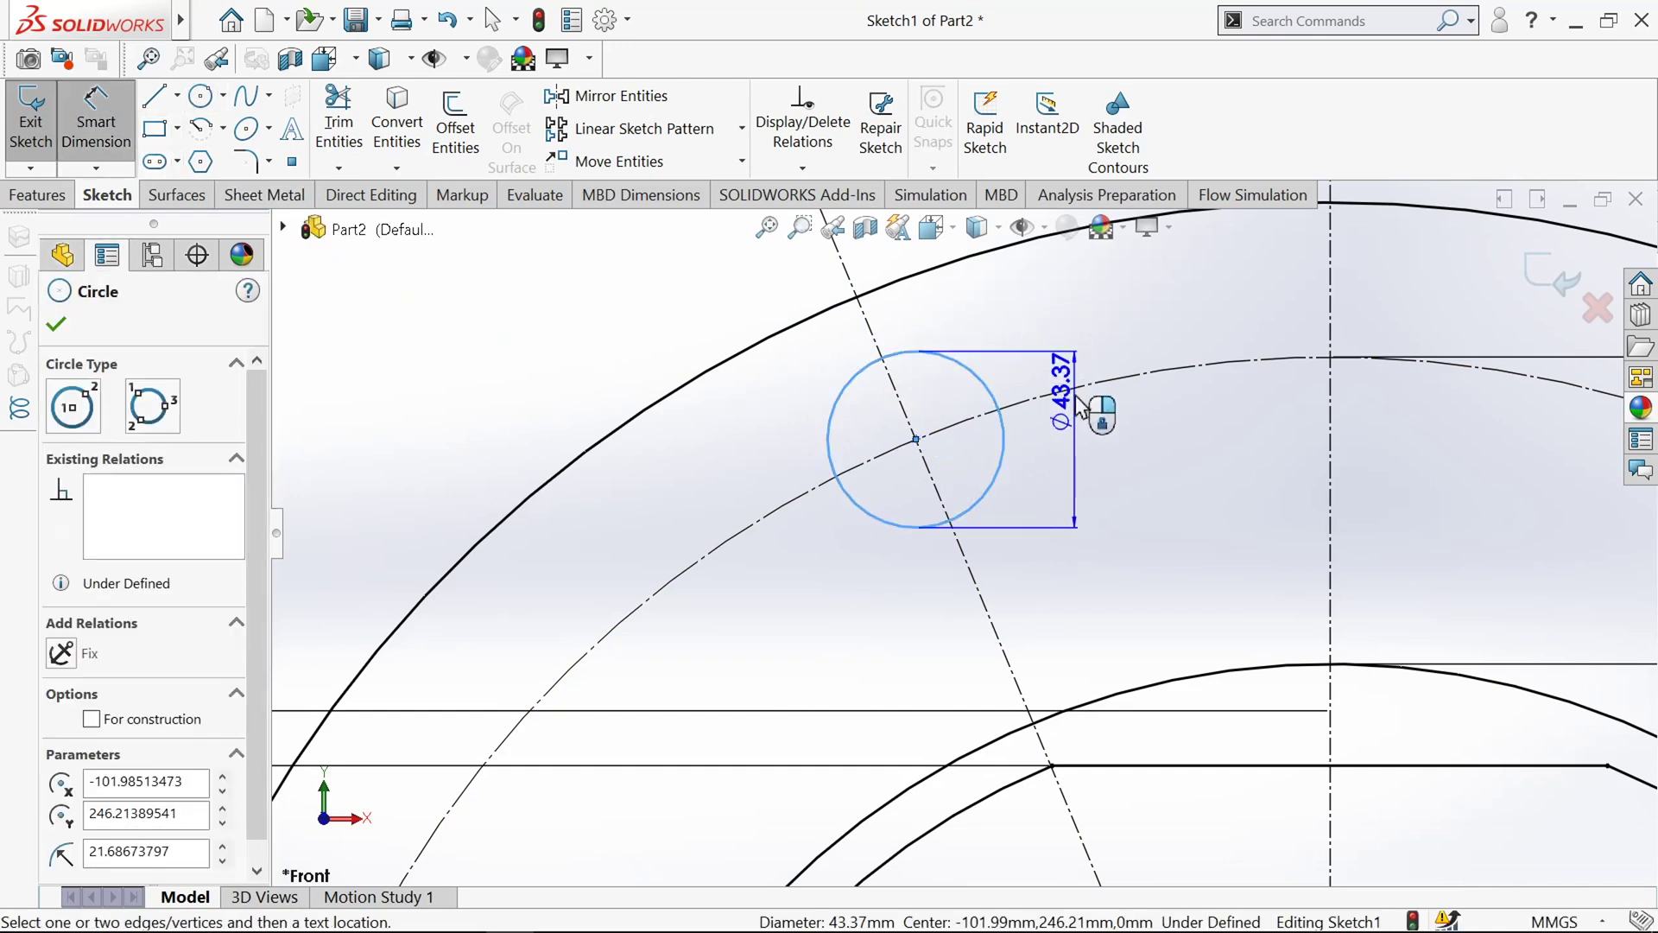
click(1086, 407)
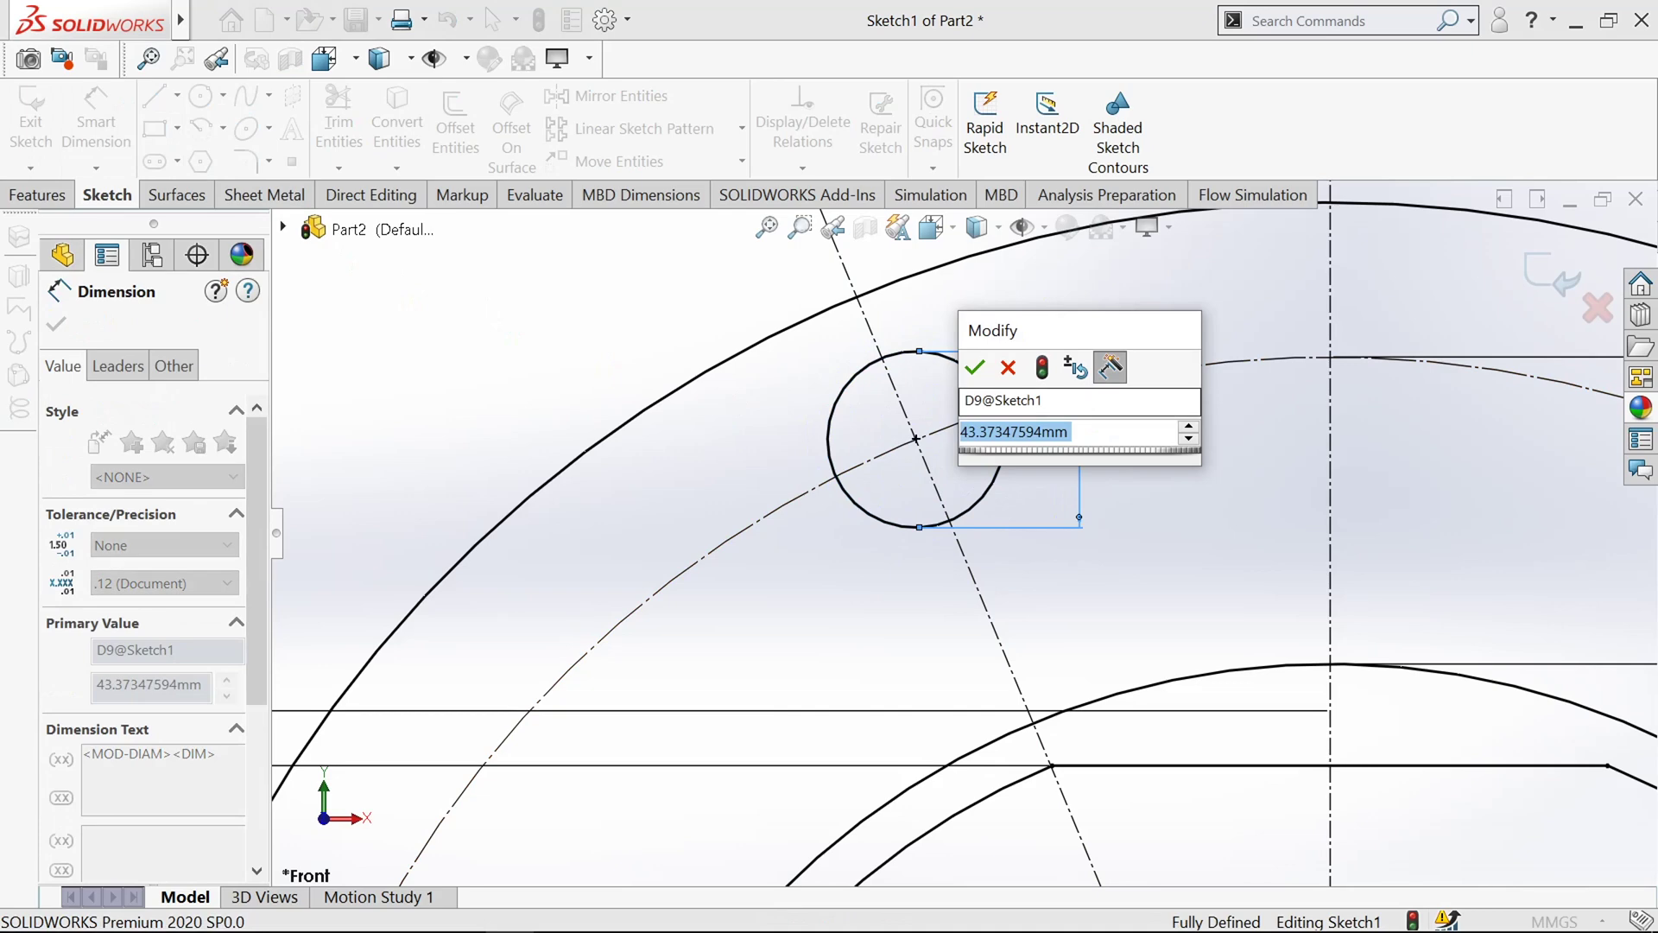
text(17.5)
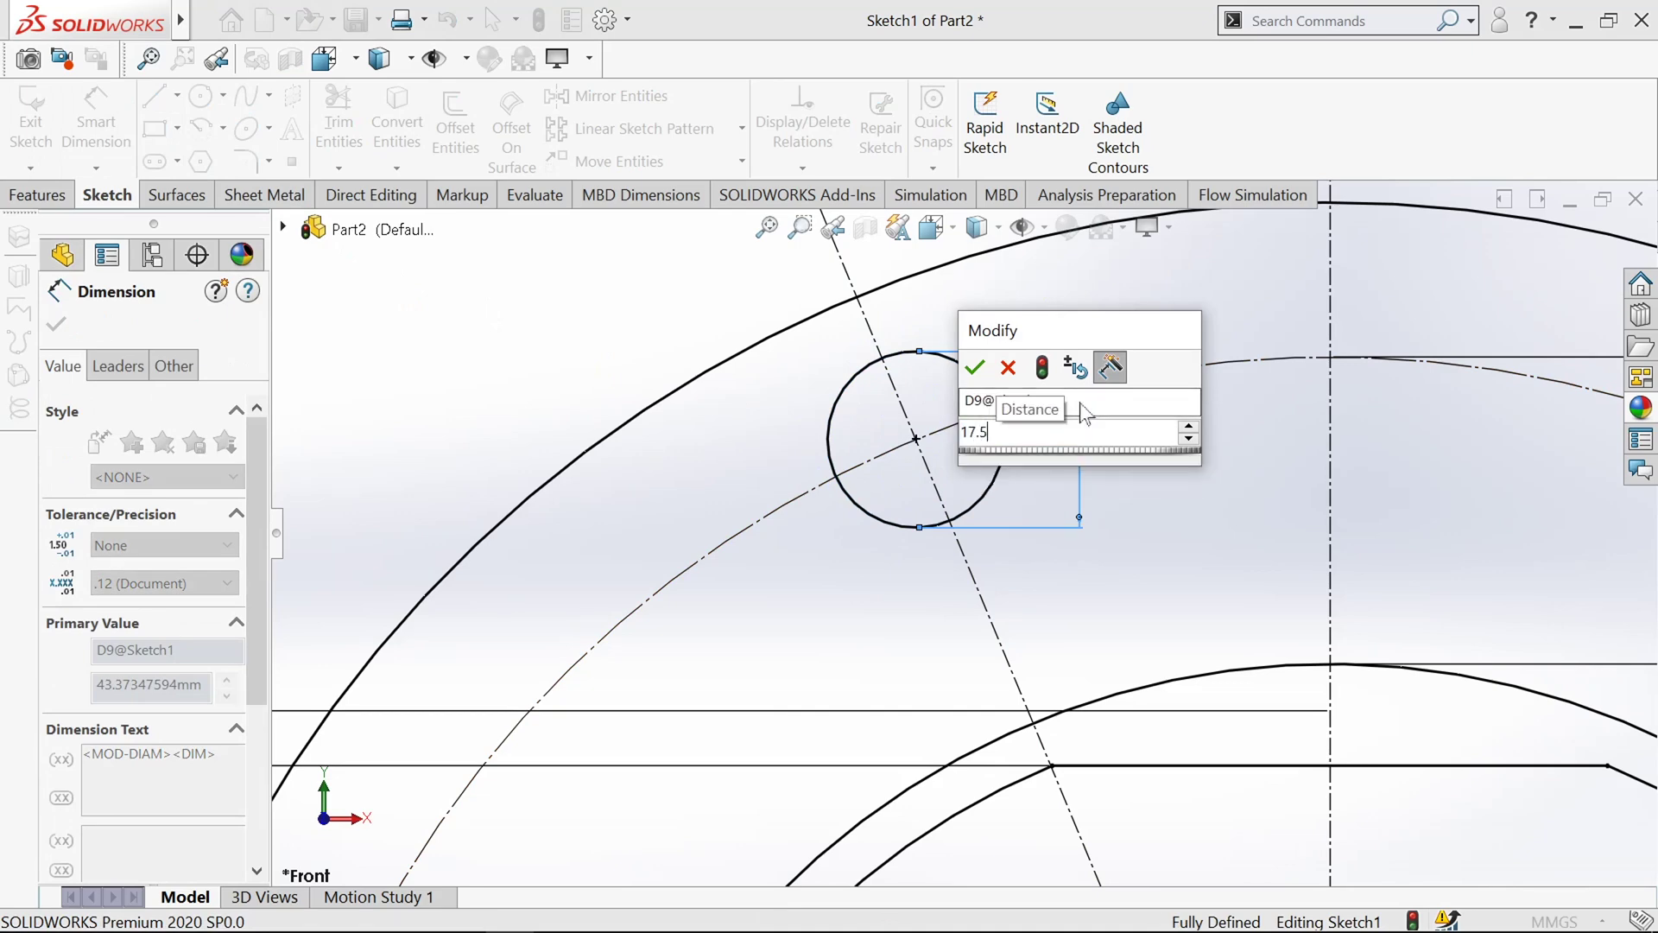
key(Return)
scroll(1041, 479, up, 5)
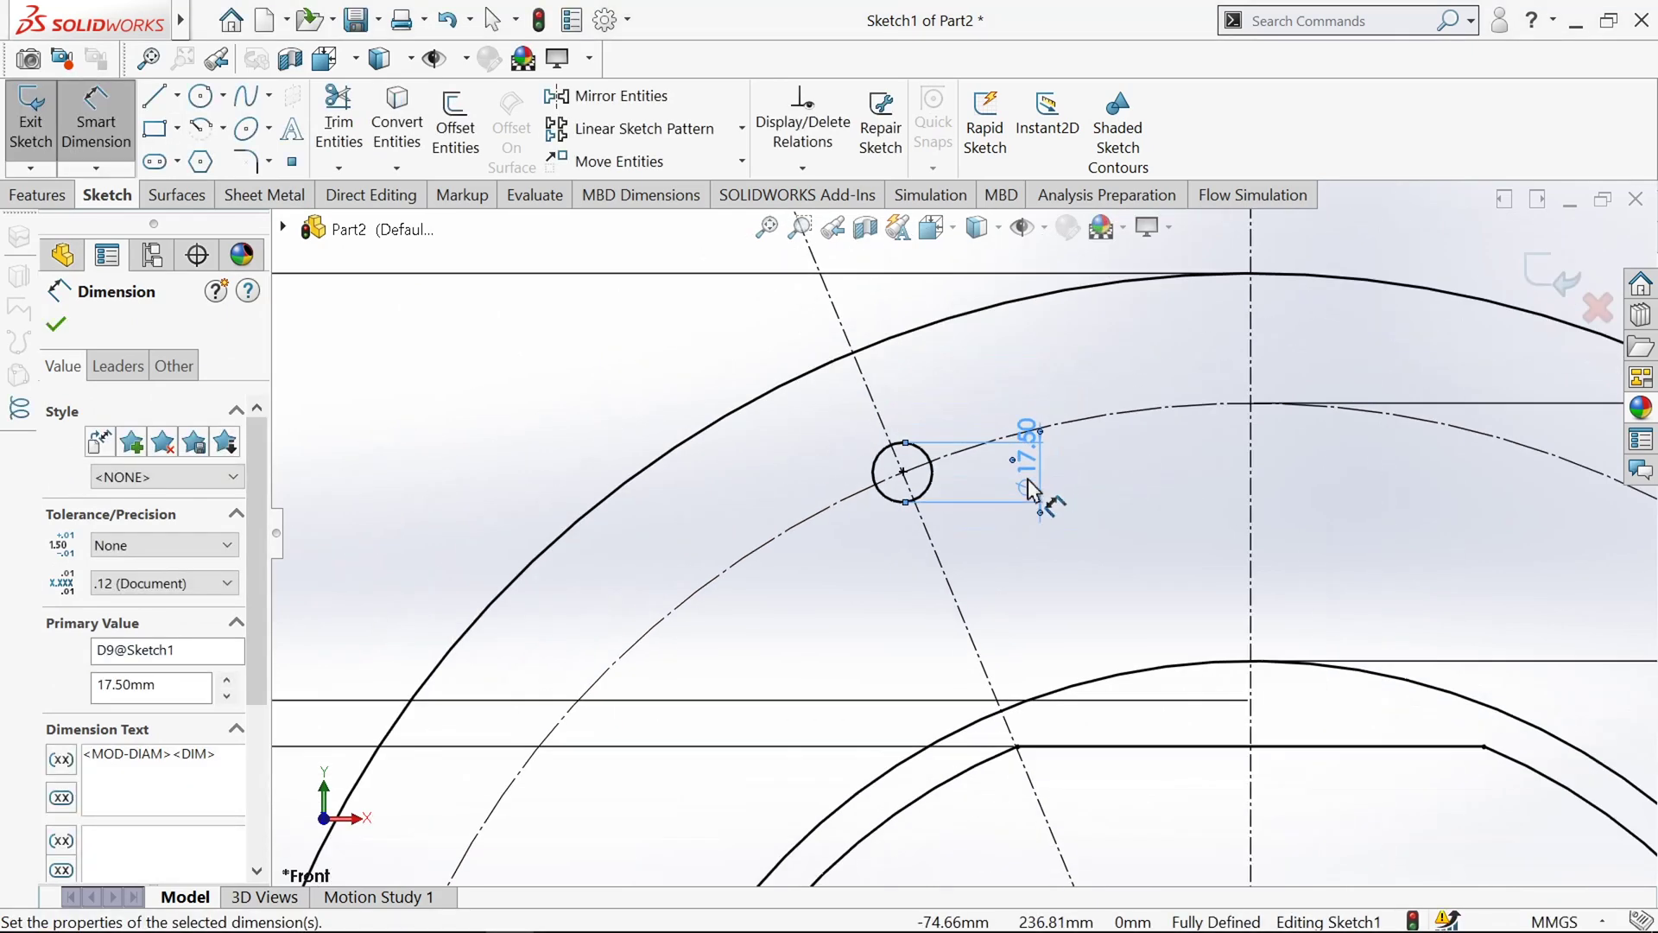
click(54, 326)
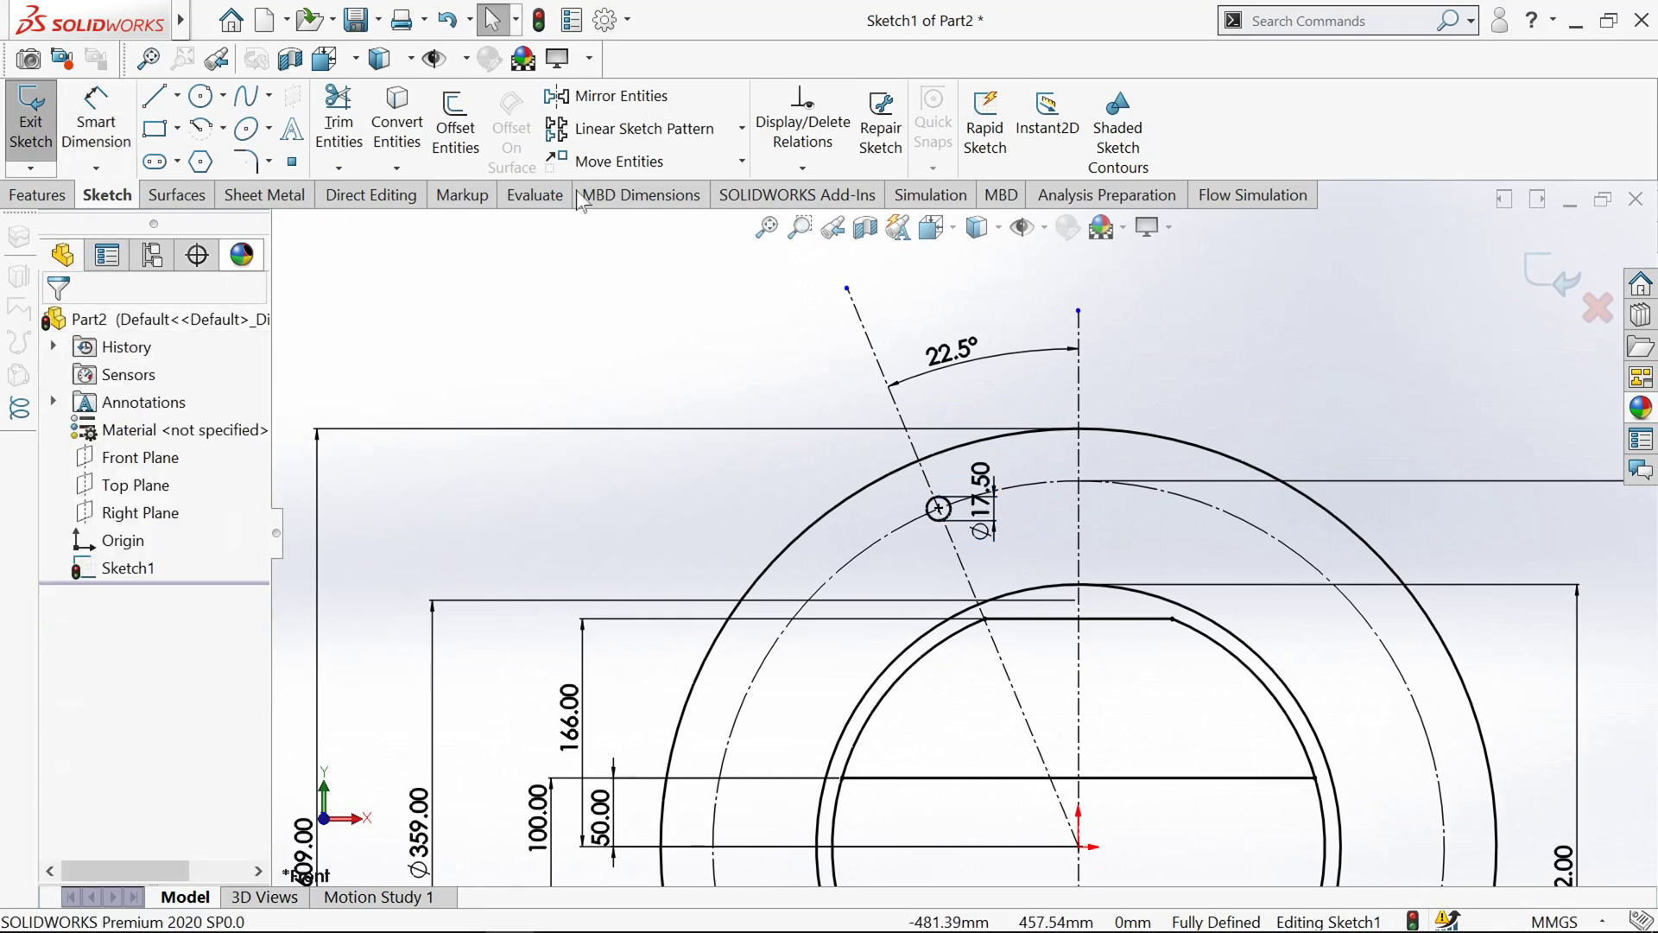
Step: Create a circular sketch pattern of the 17.5 mm hole about the origin with 8 equally spaced instances over 360°
click(741, 130)
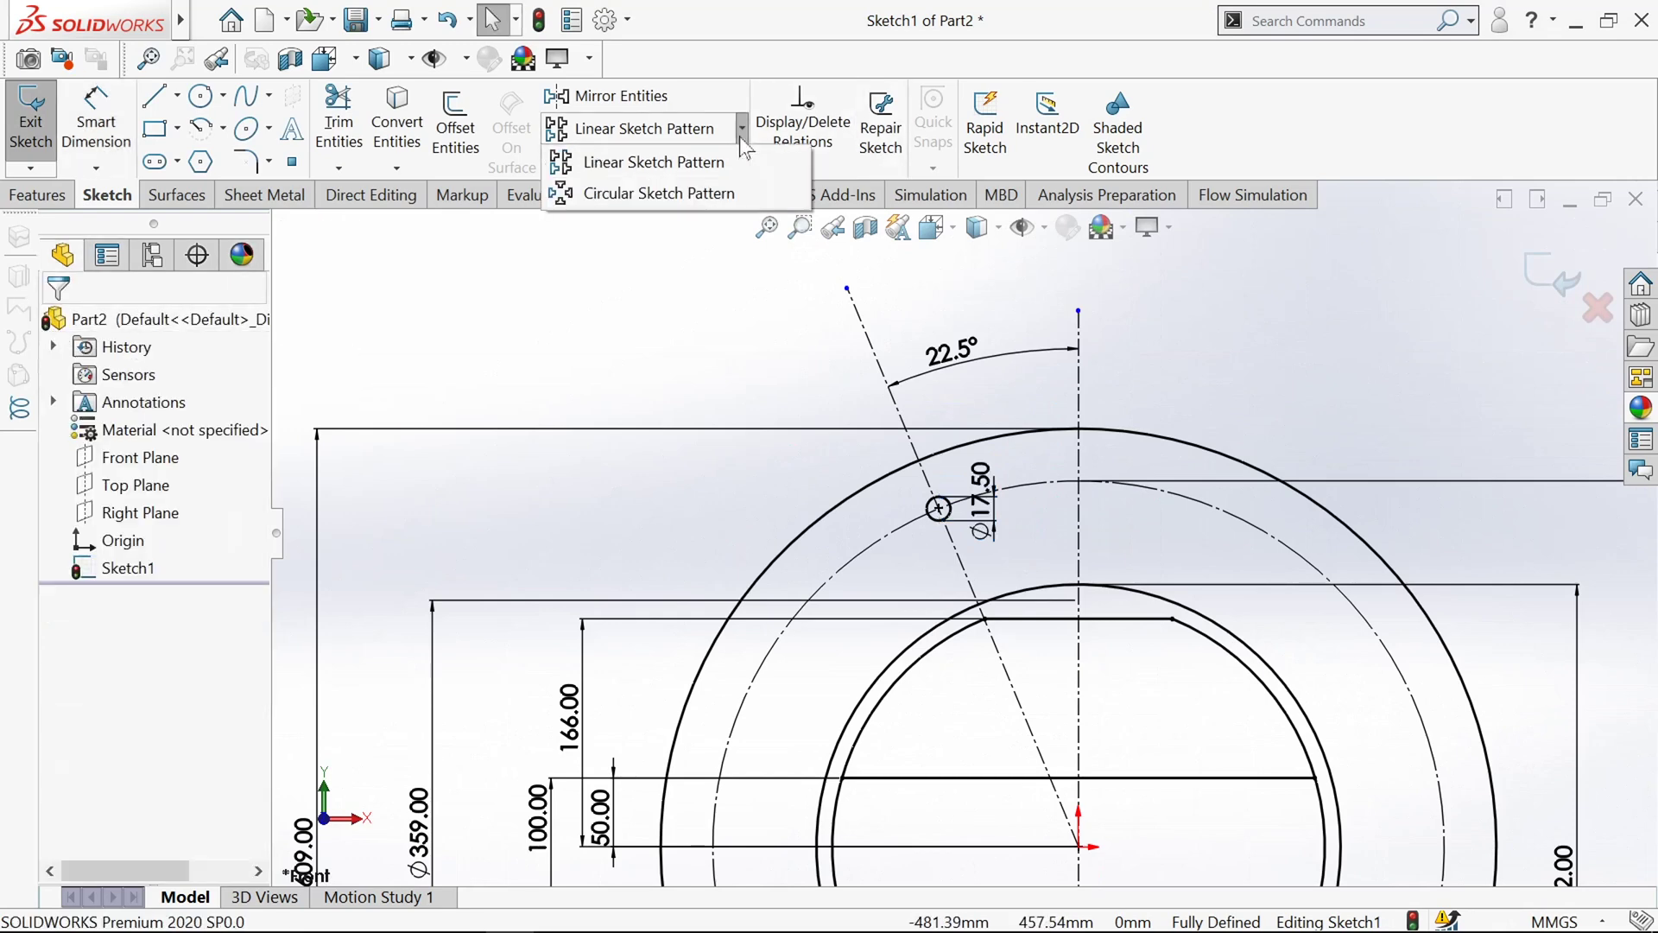
click(671, 200)
scroll(980, 574, up, 3)
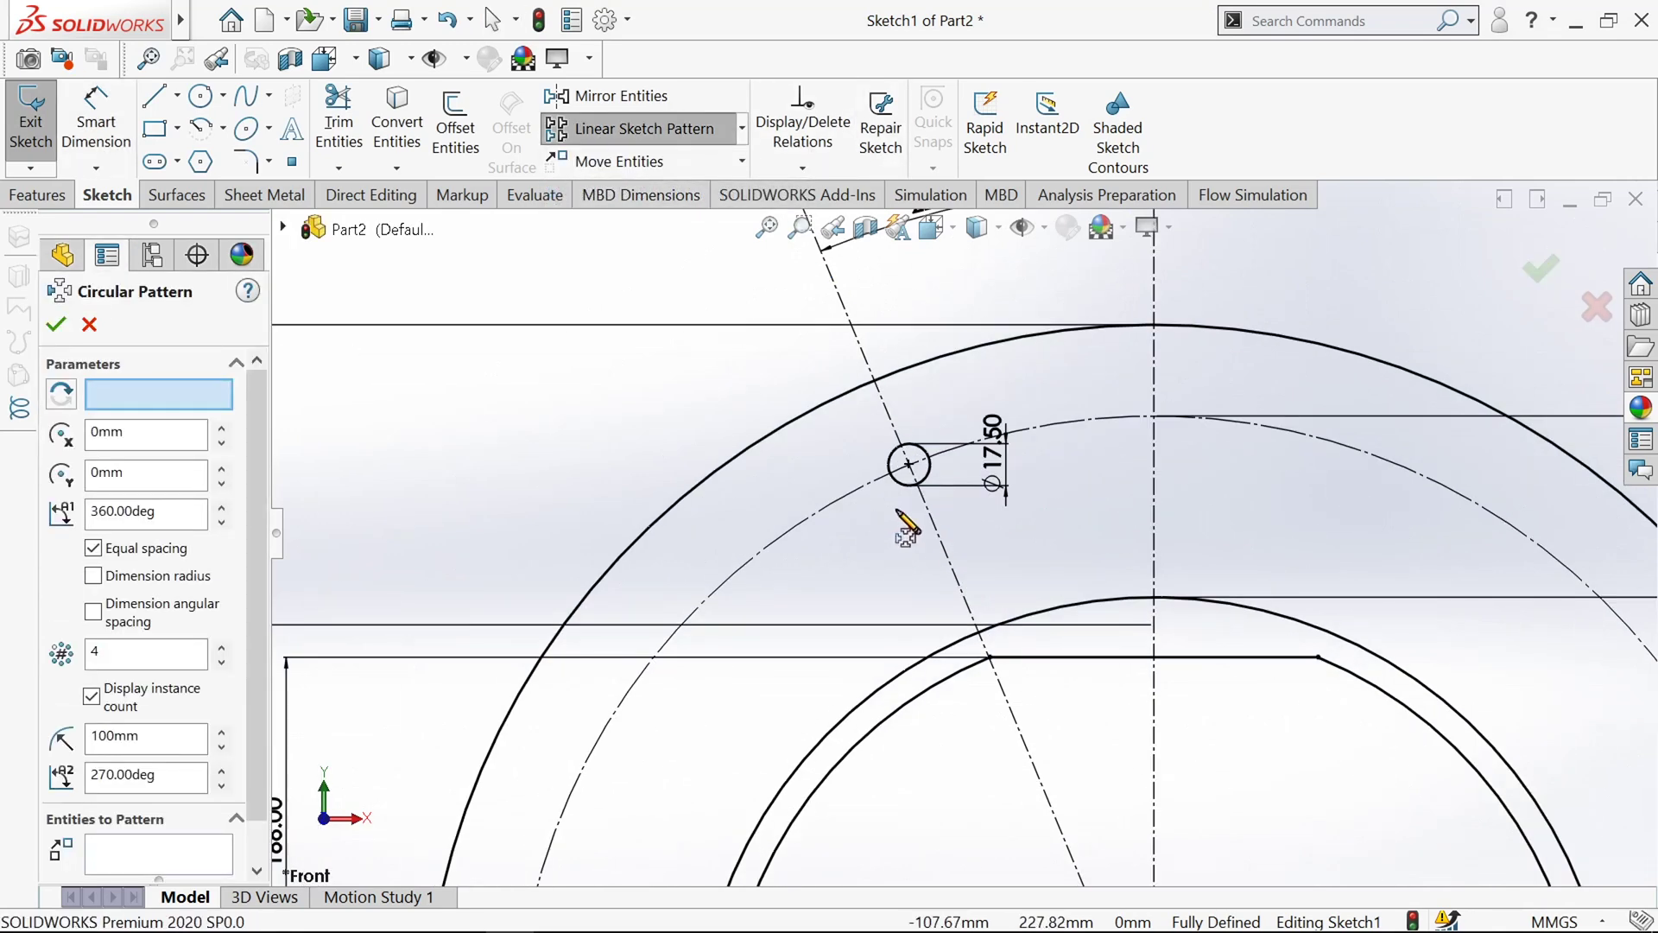
scroll(896, 511, down, 3)
scroll(1073, 858, up, 2)
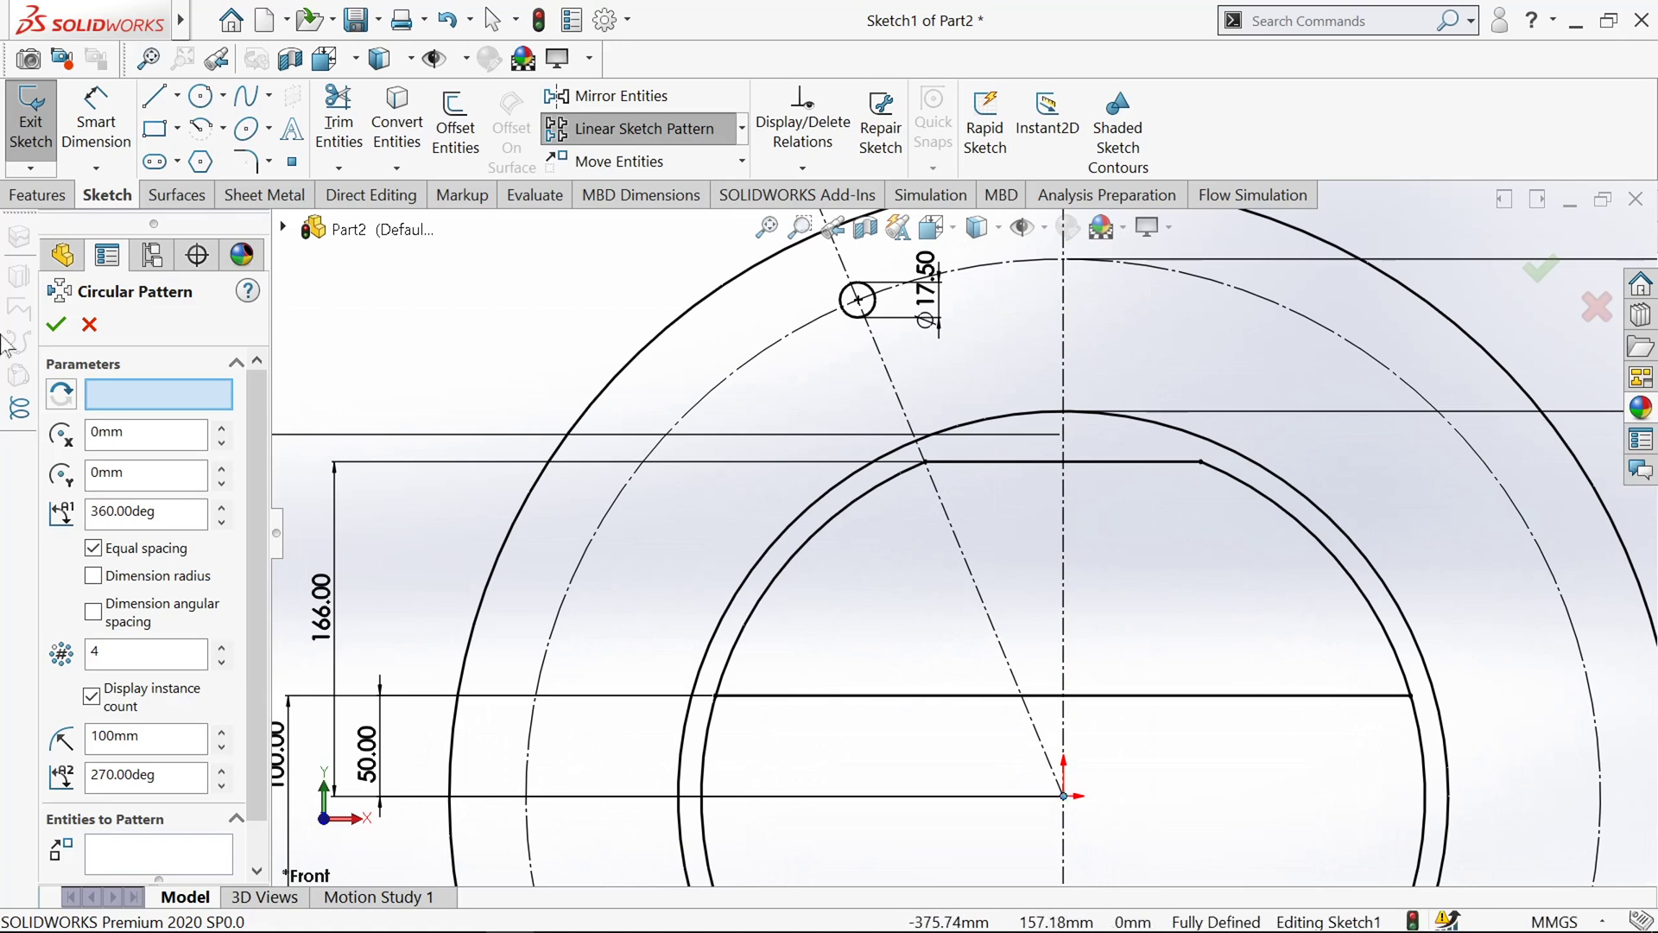
click(119, 399)
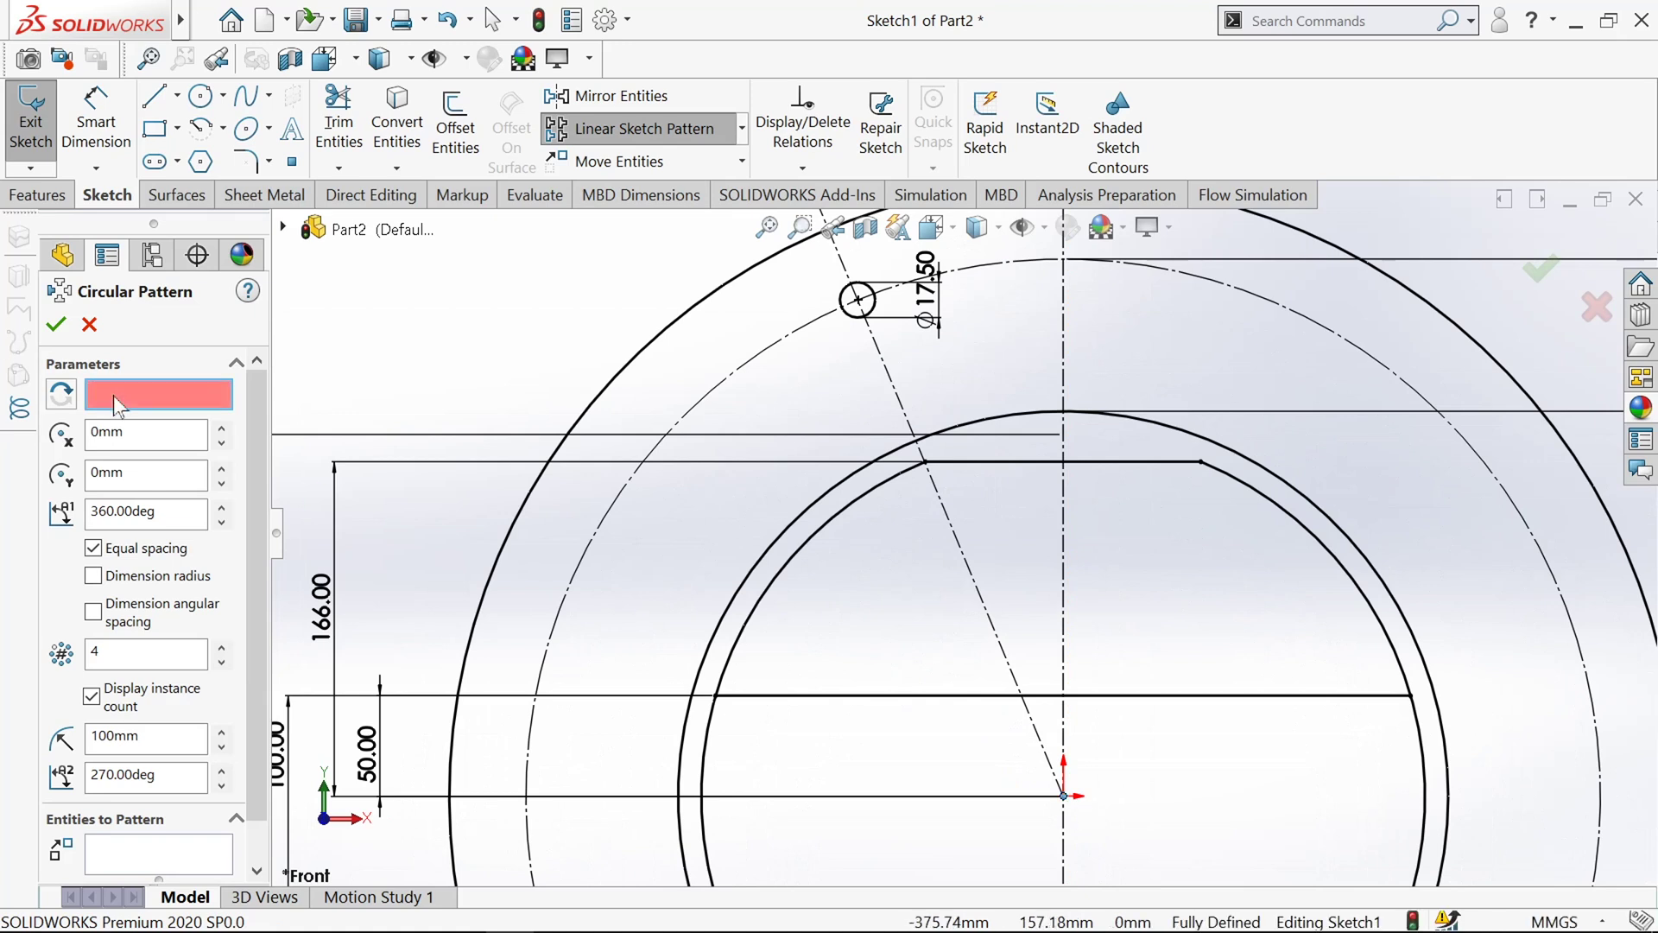
click(1064, 797)
click(151, 856)
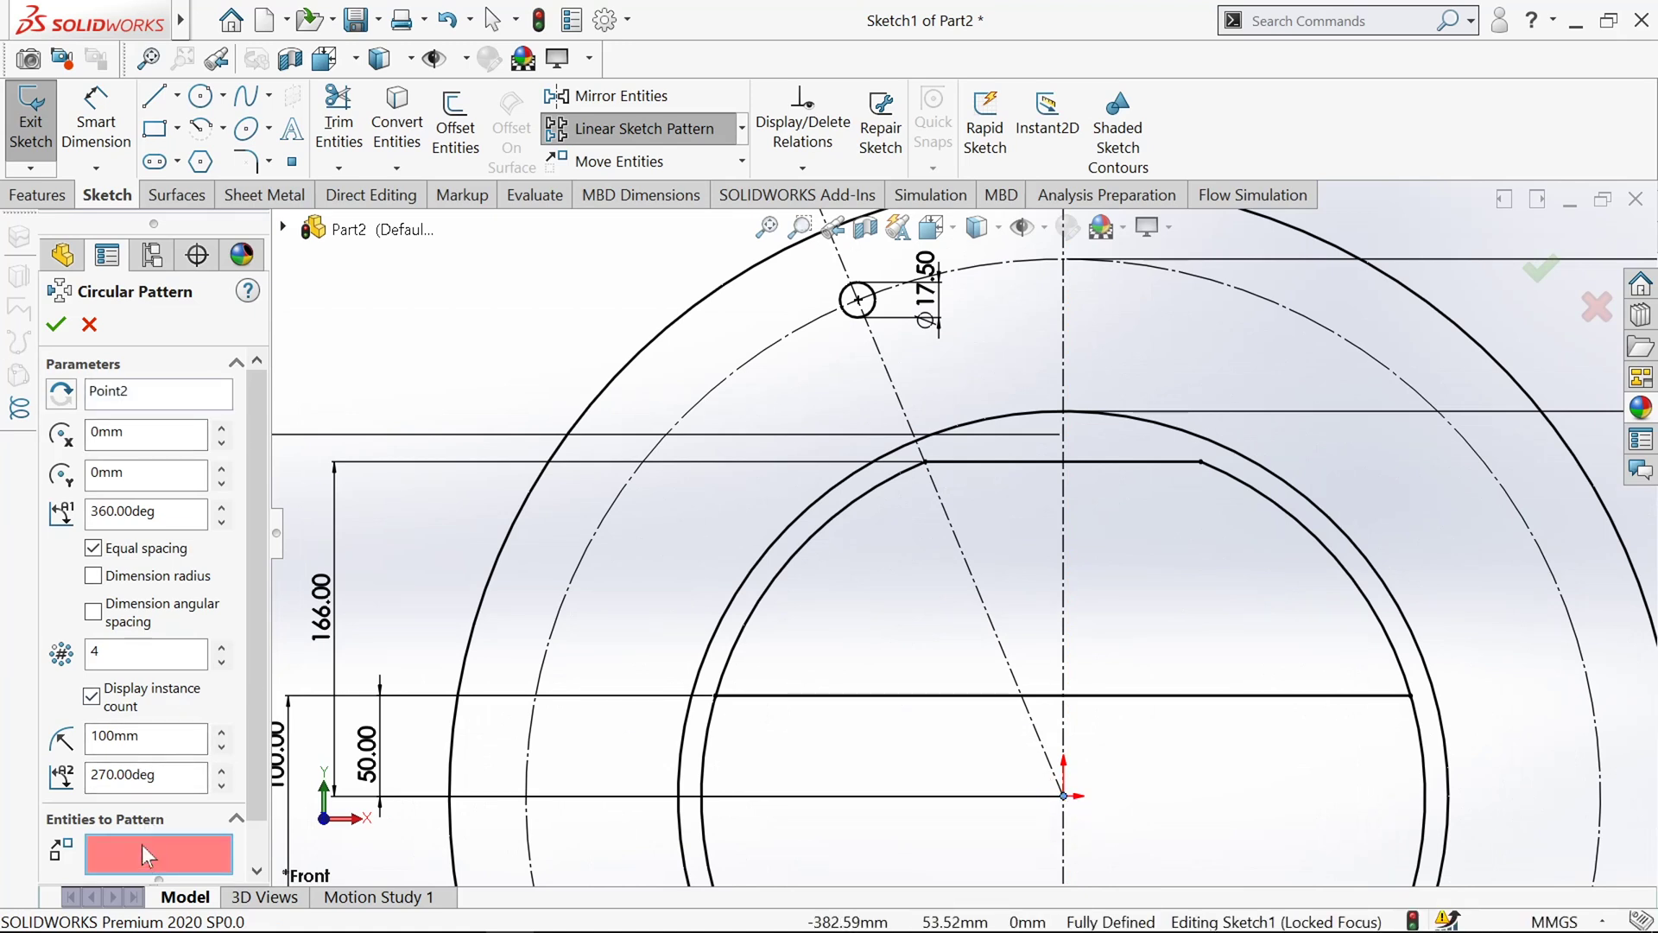
click(851, 319)
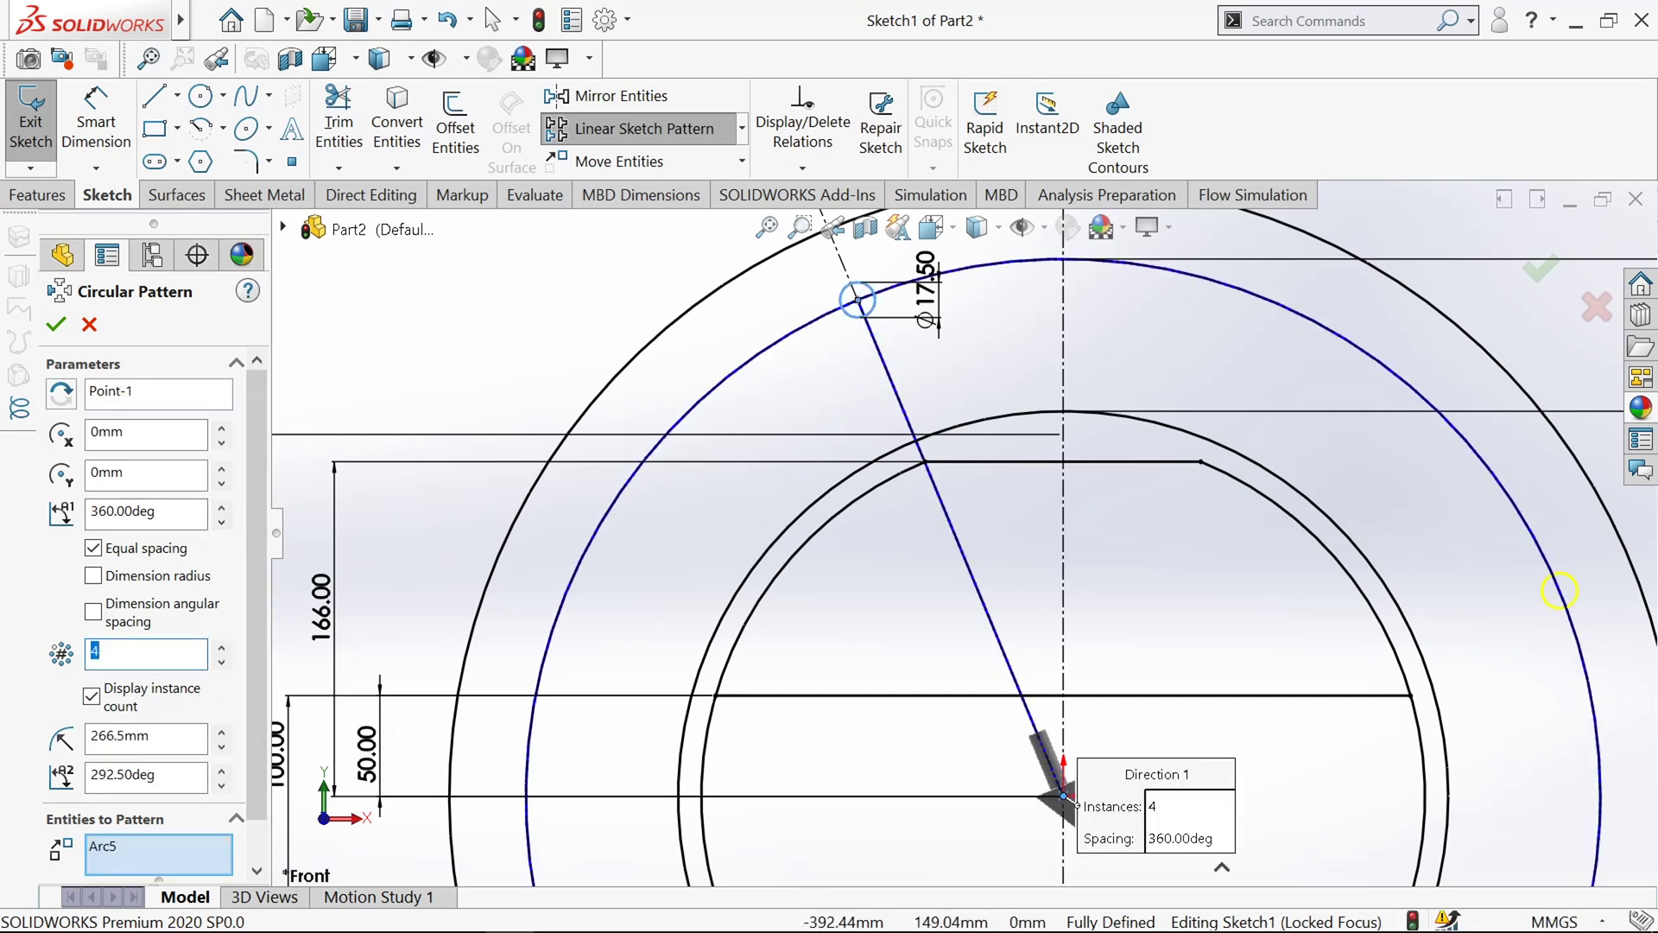
click(56, 326)
scroll(788, 531, up, 5)
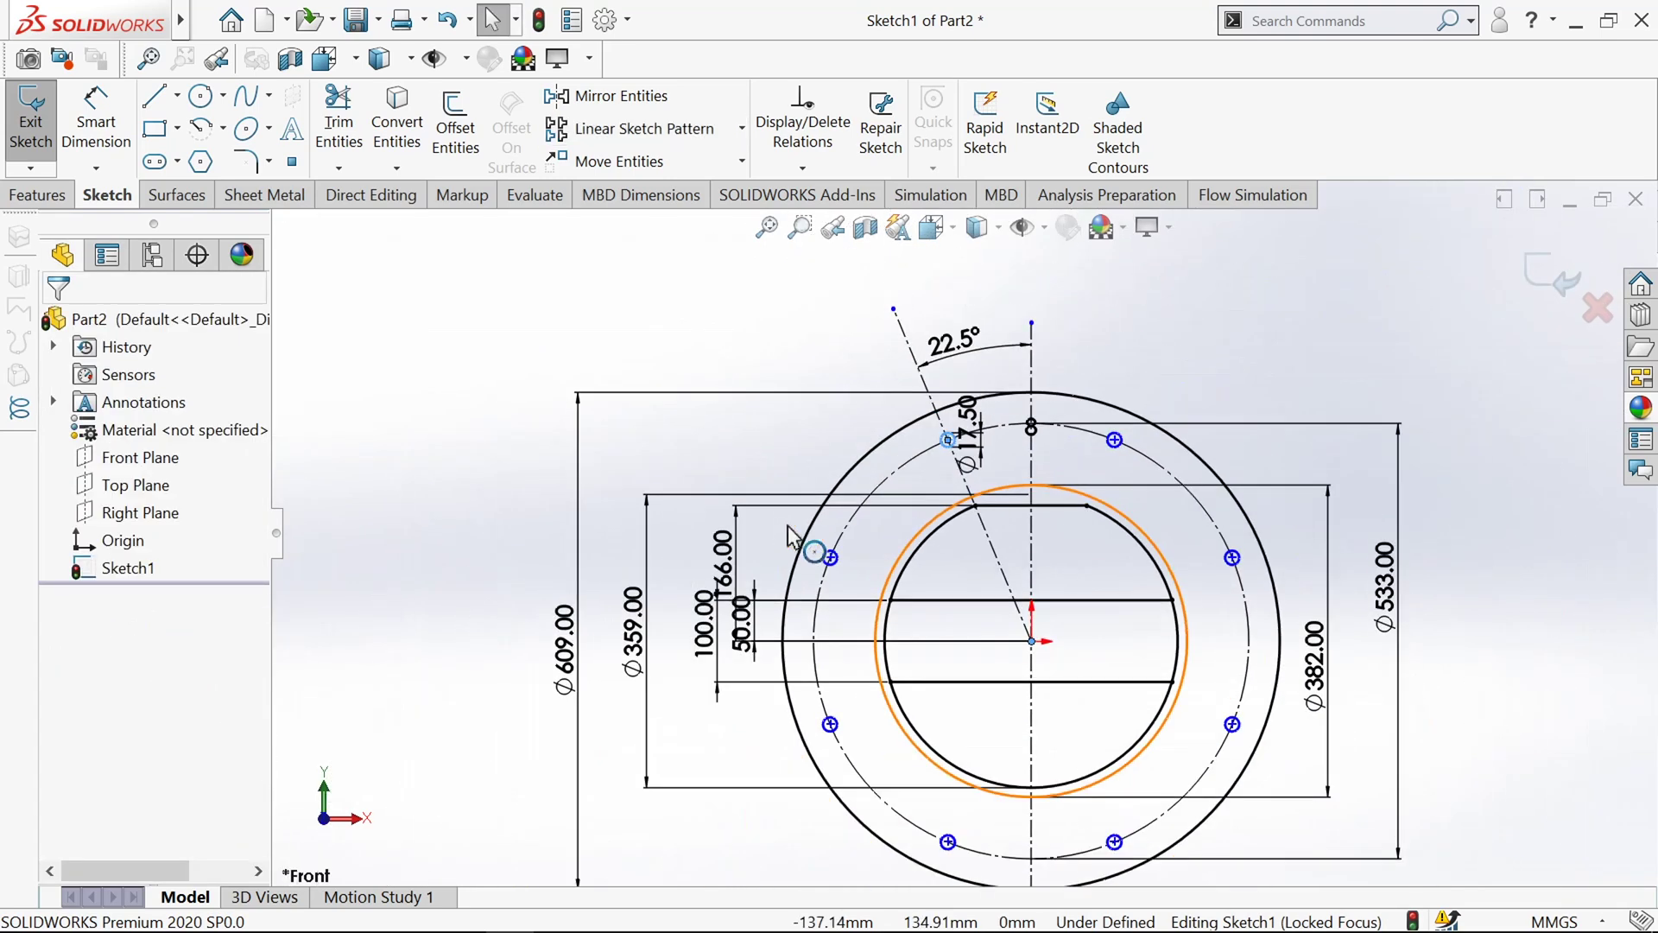
click(543, 339)
scroll(873, 623, down, 1)
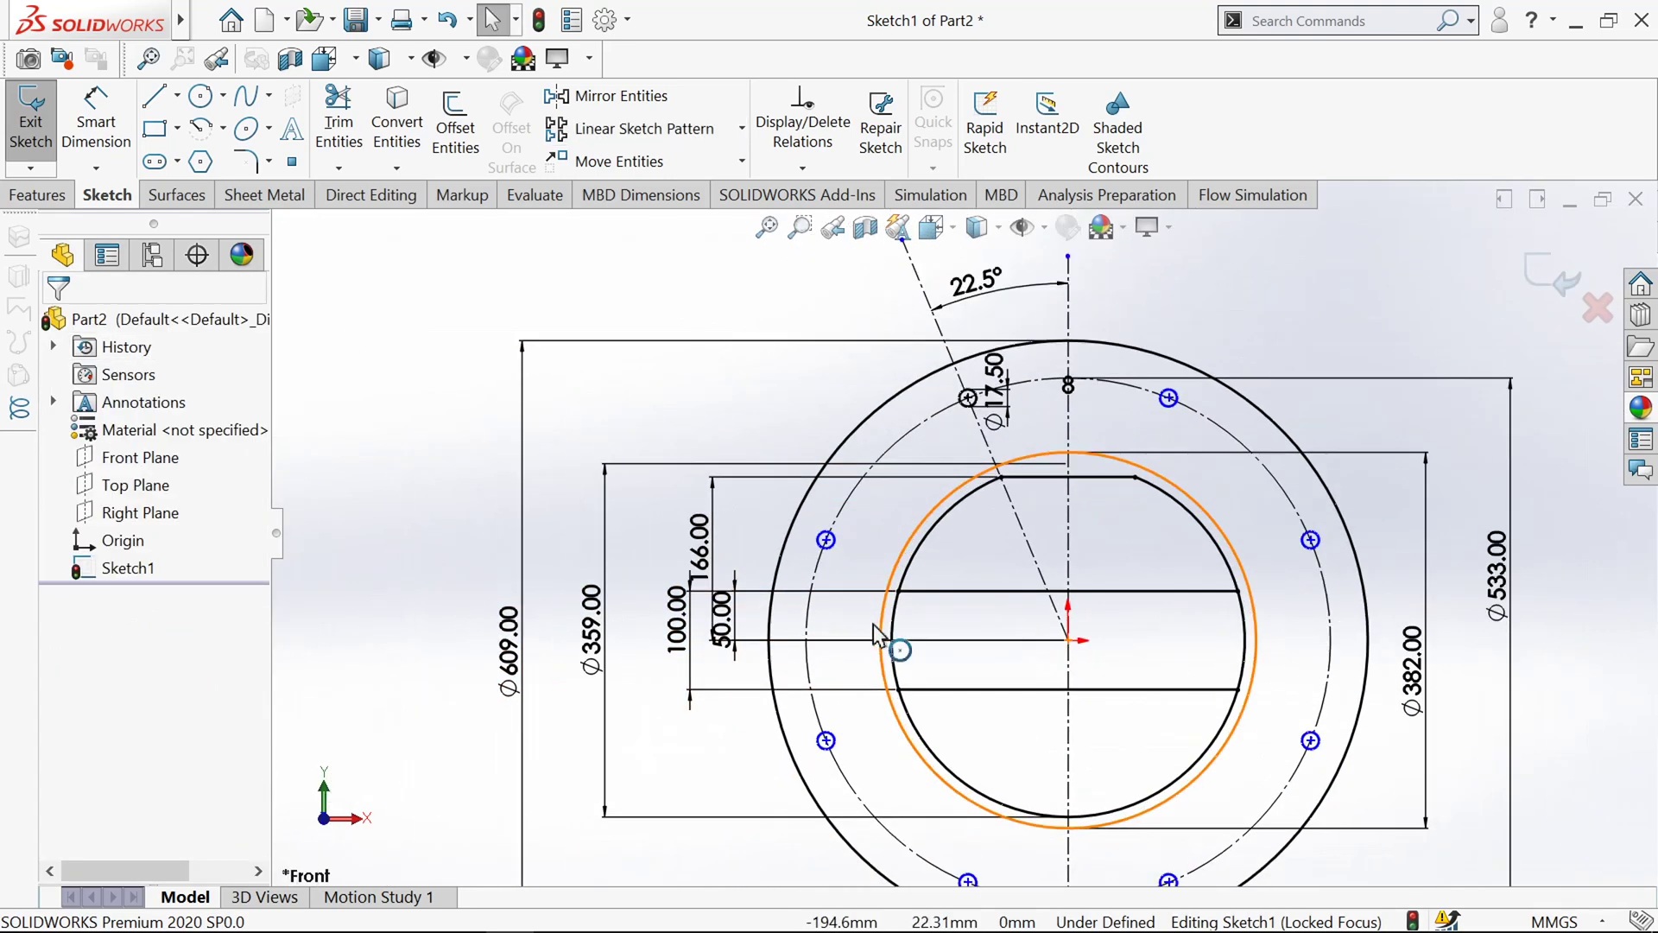
Step: Exit the completed flange sketch
scroll(873, 624, up, 2)
mouse_move(591, 649)
middle_down()
mouse_move(568, 500)
mouse_move(438, 399)
middle_up()
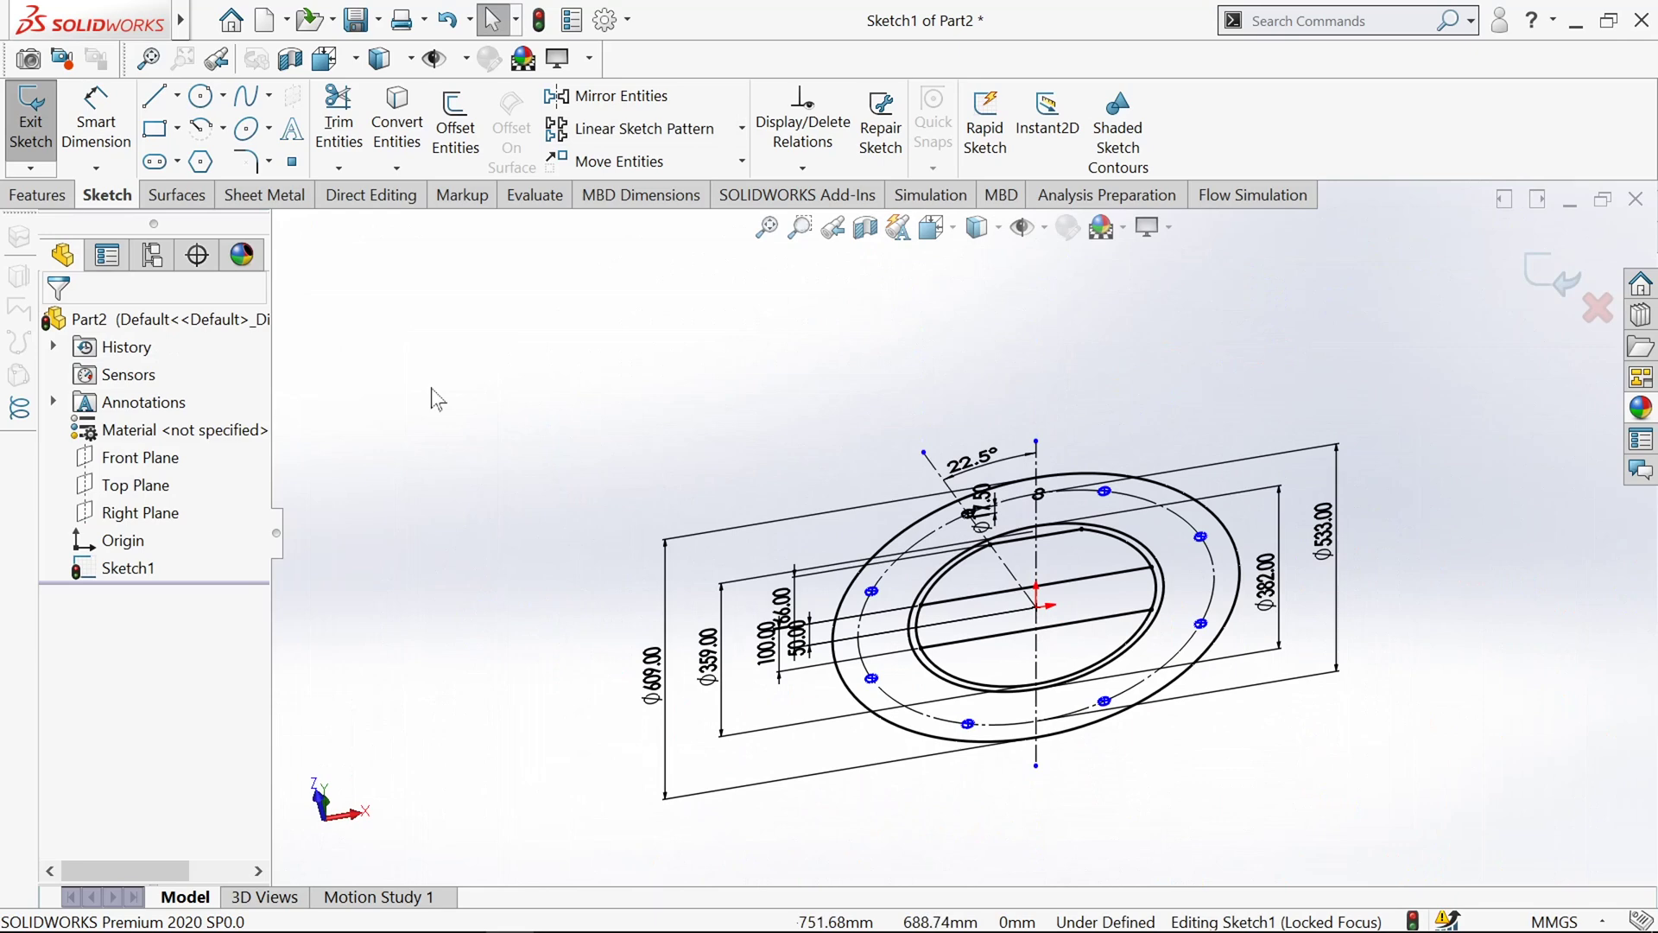
click(33, 128)
Step: Start a boss extrude and select five sketch contours: the flange ring, the narrow ring, the band between the chords and both remaining segments
click(39, 196)
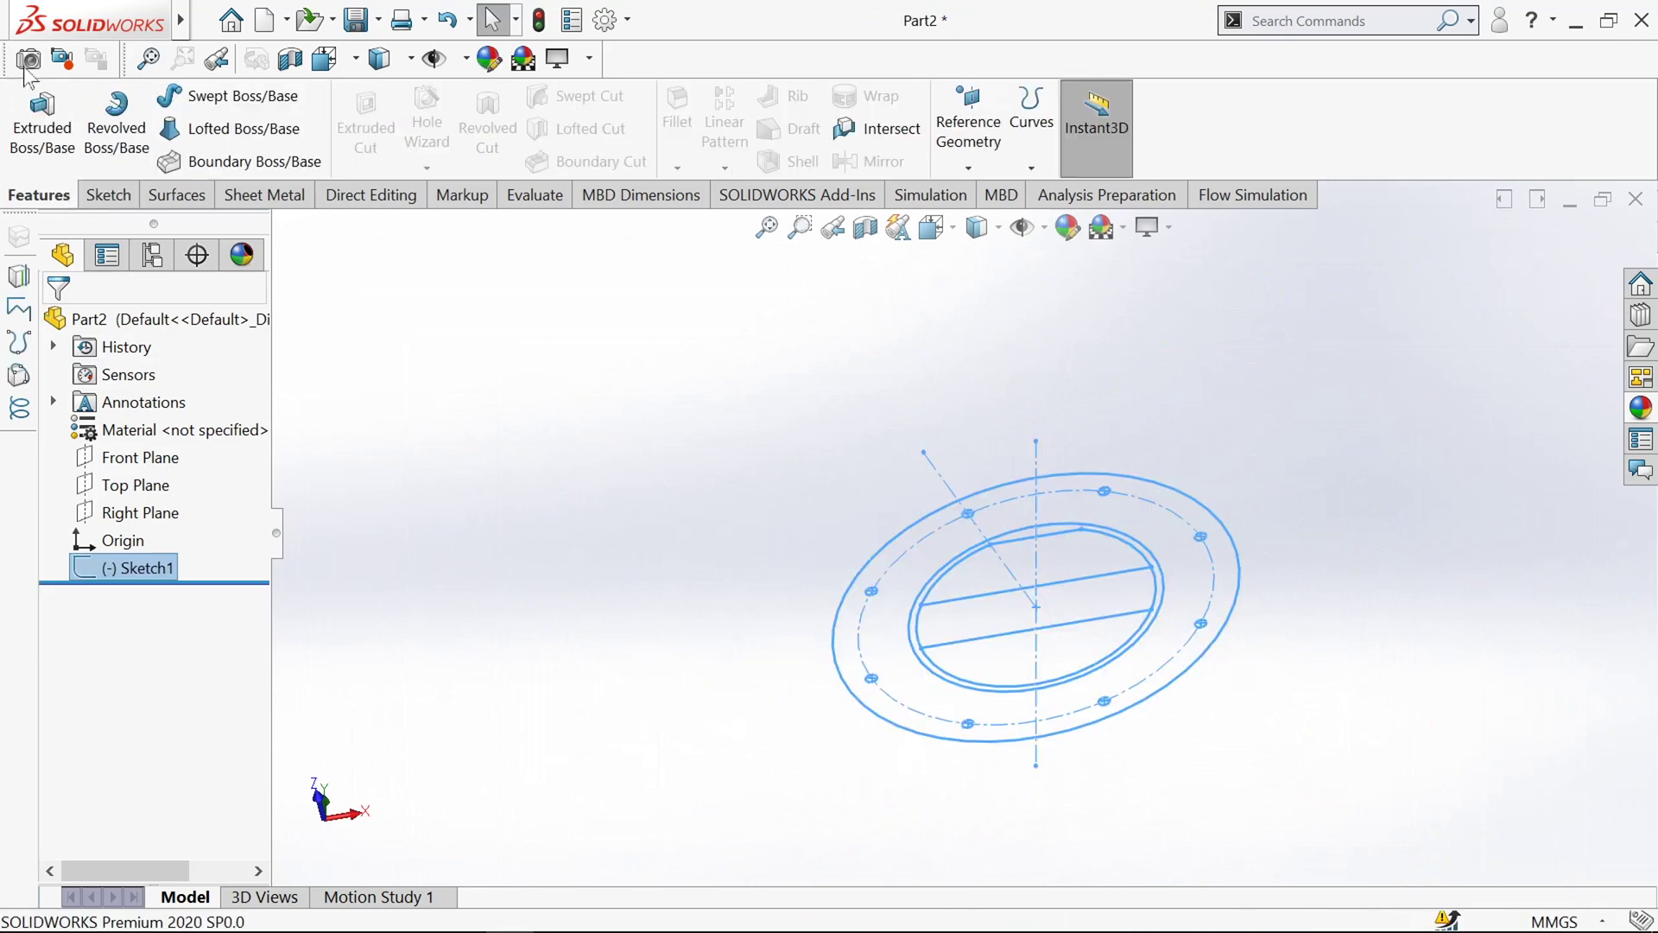
click(42, 121)
scroll(881, 708, down, 6)
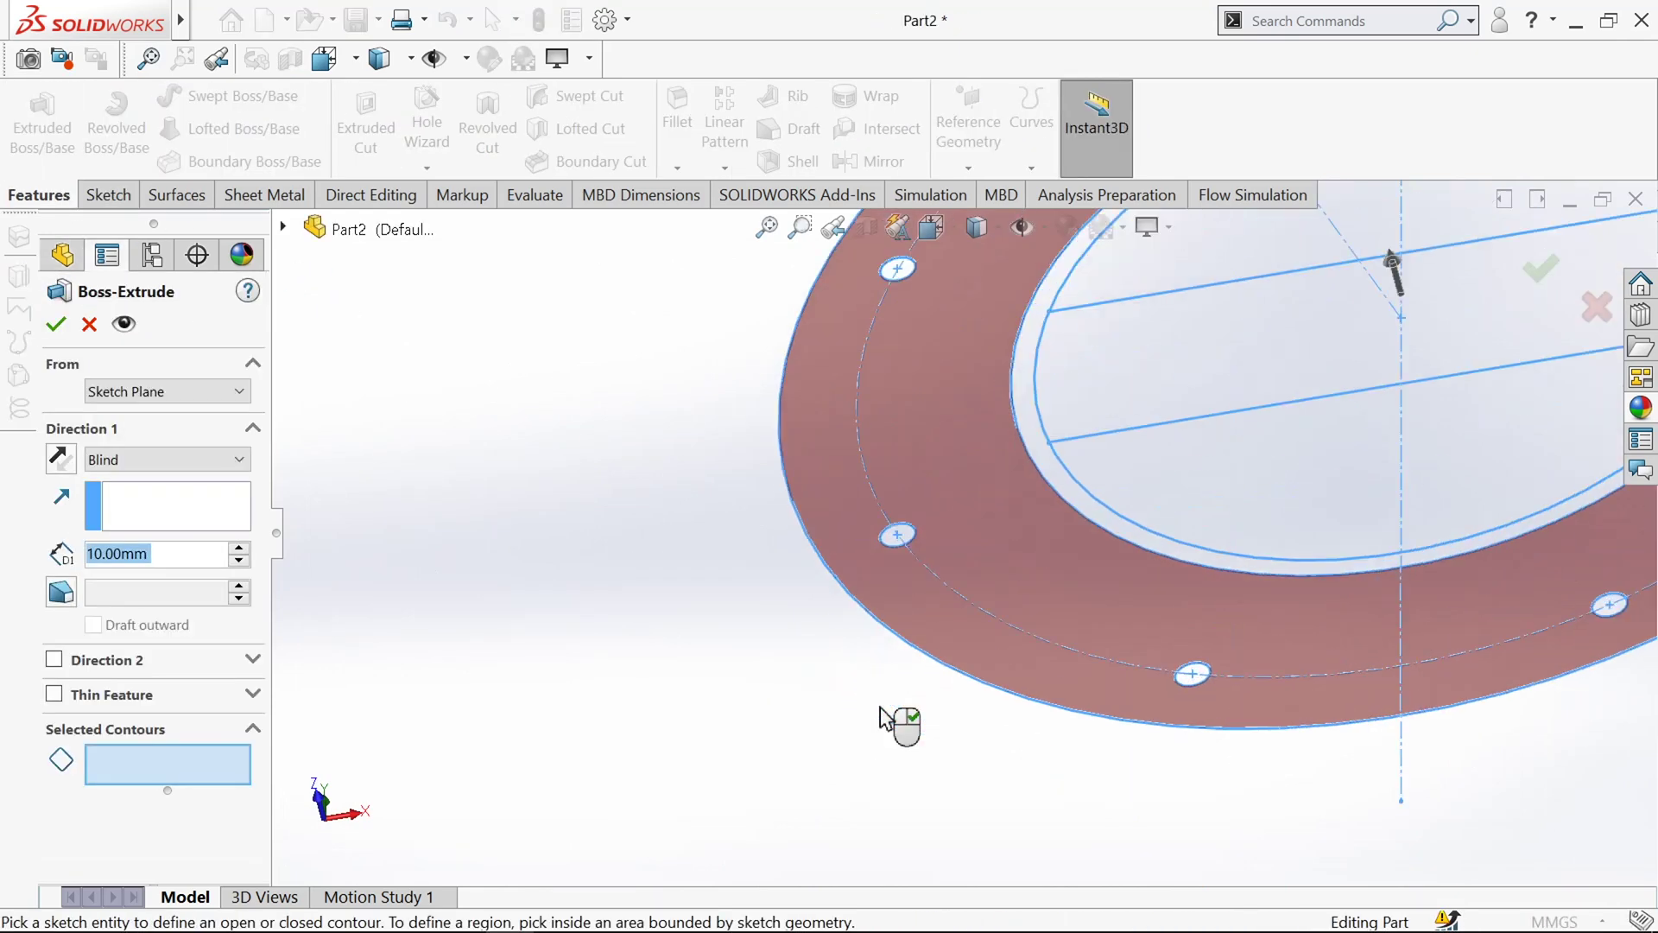
scroll(881, 708, up, 4)
scroll(1221, 412, down, 4)
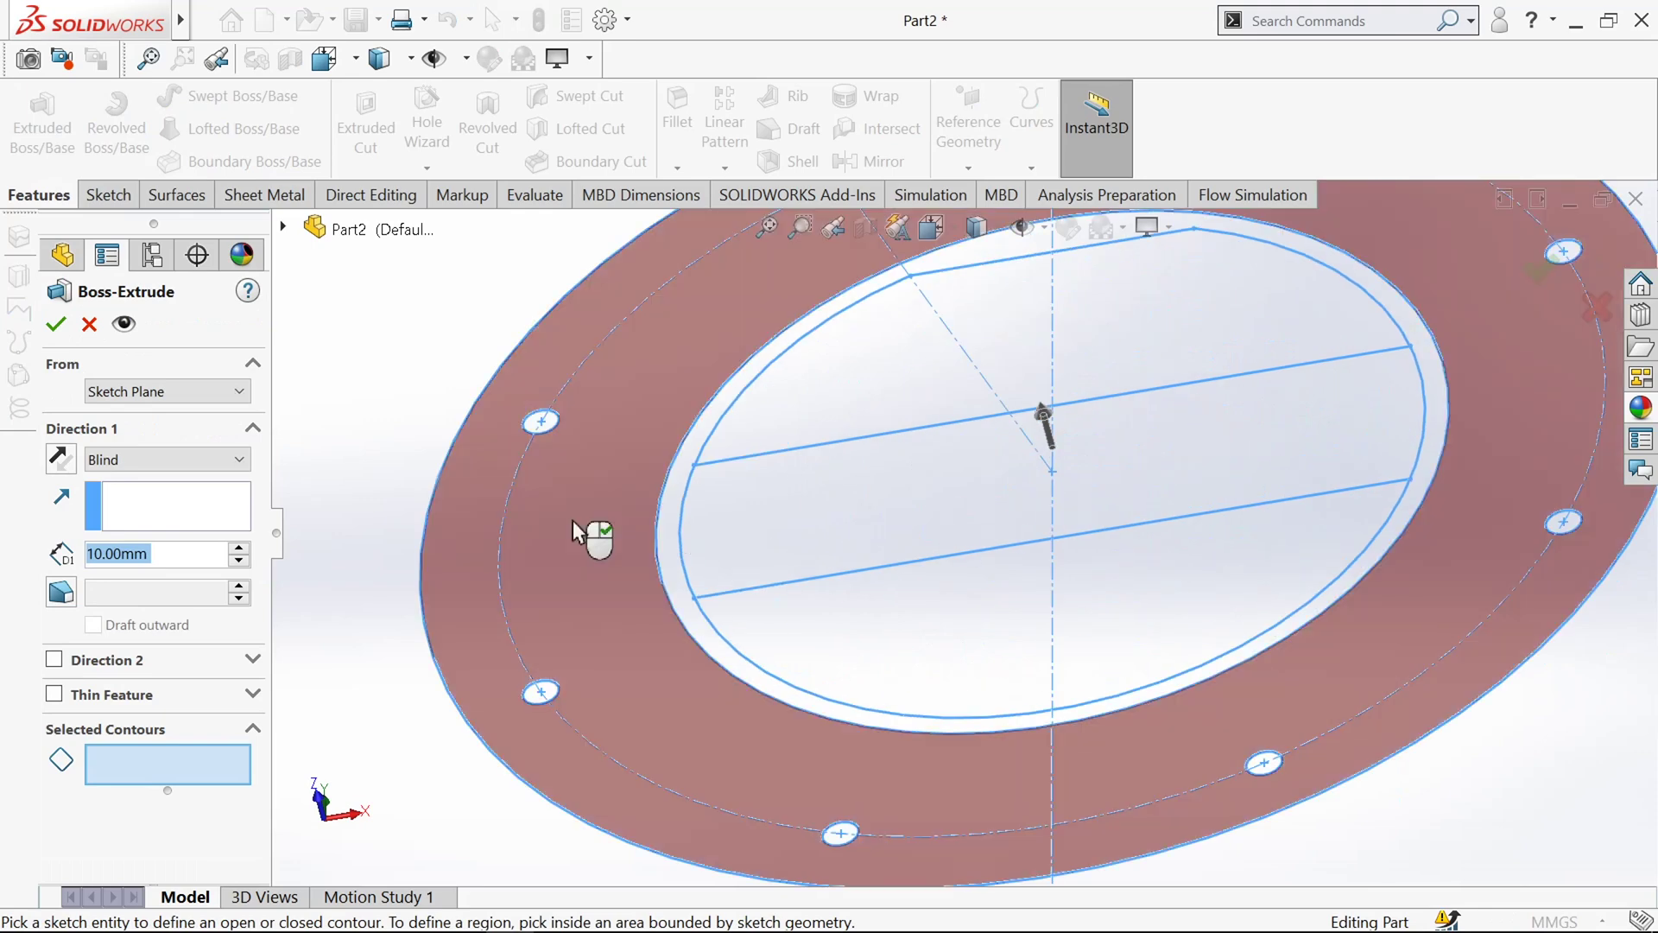
click(573, 520)
click(754, 536)
click(754, 536)
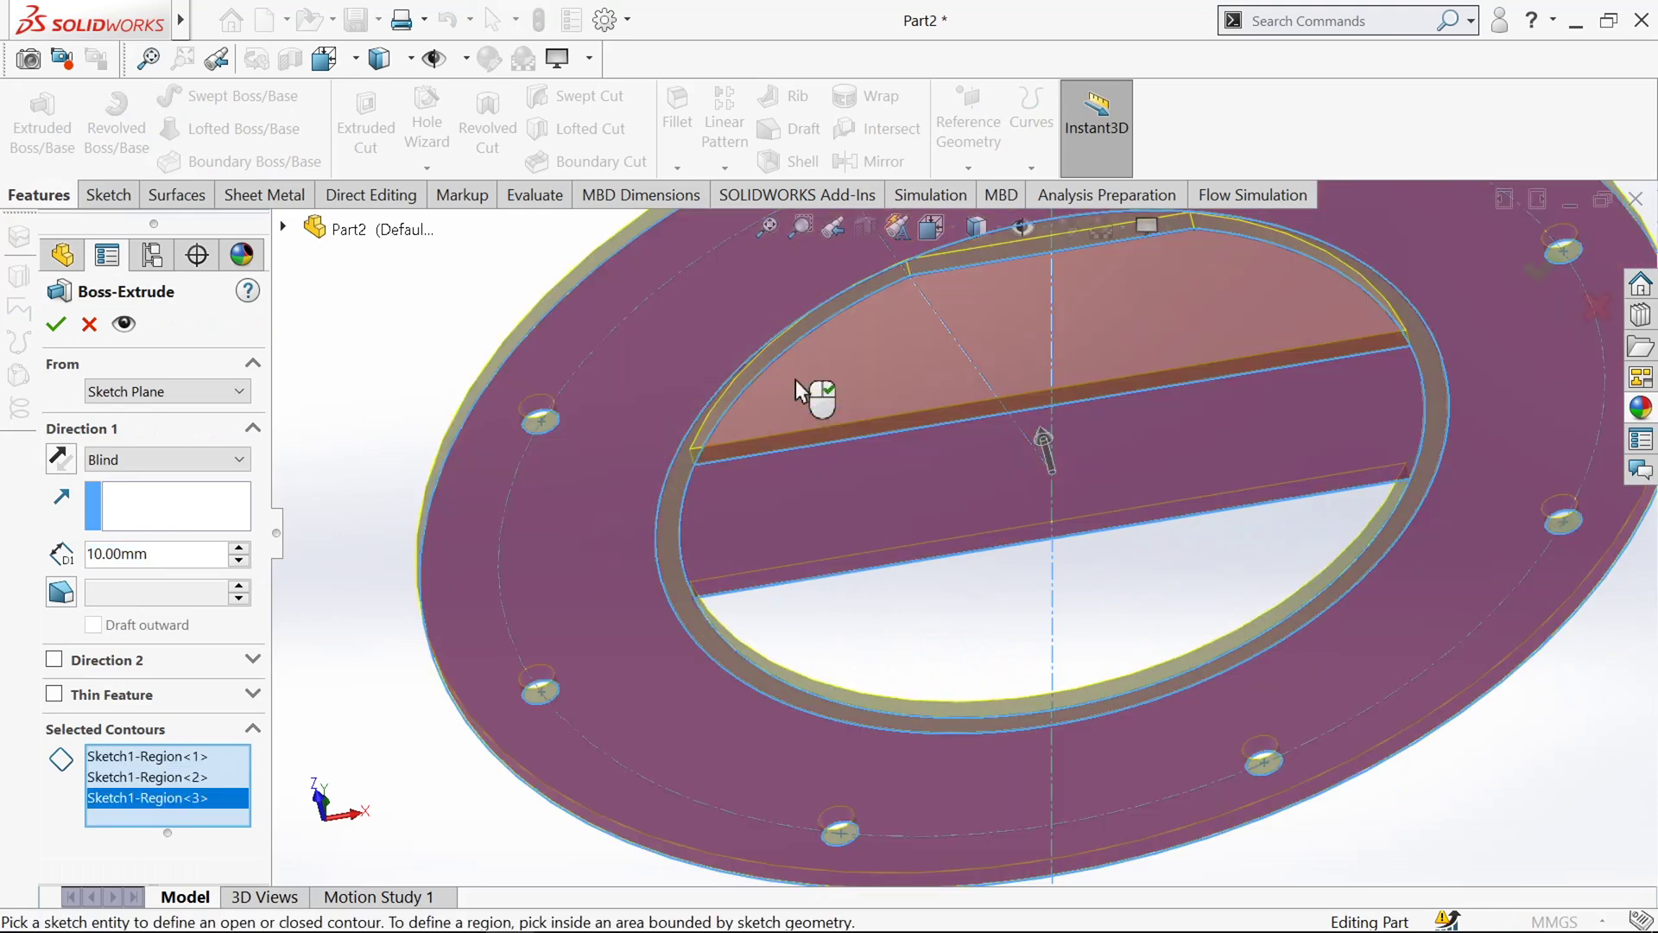
click(796, 380)
click(899, 640)
Step: Extrude the selected contours blind to a depth of 50 mm
scroll(898, 640, up, 4)
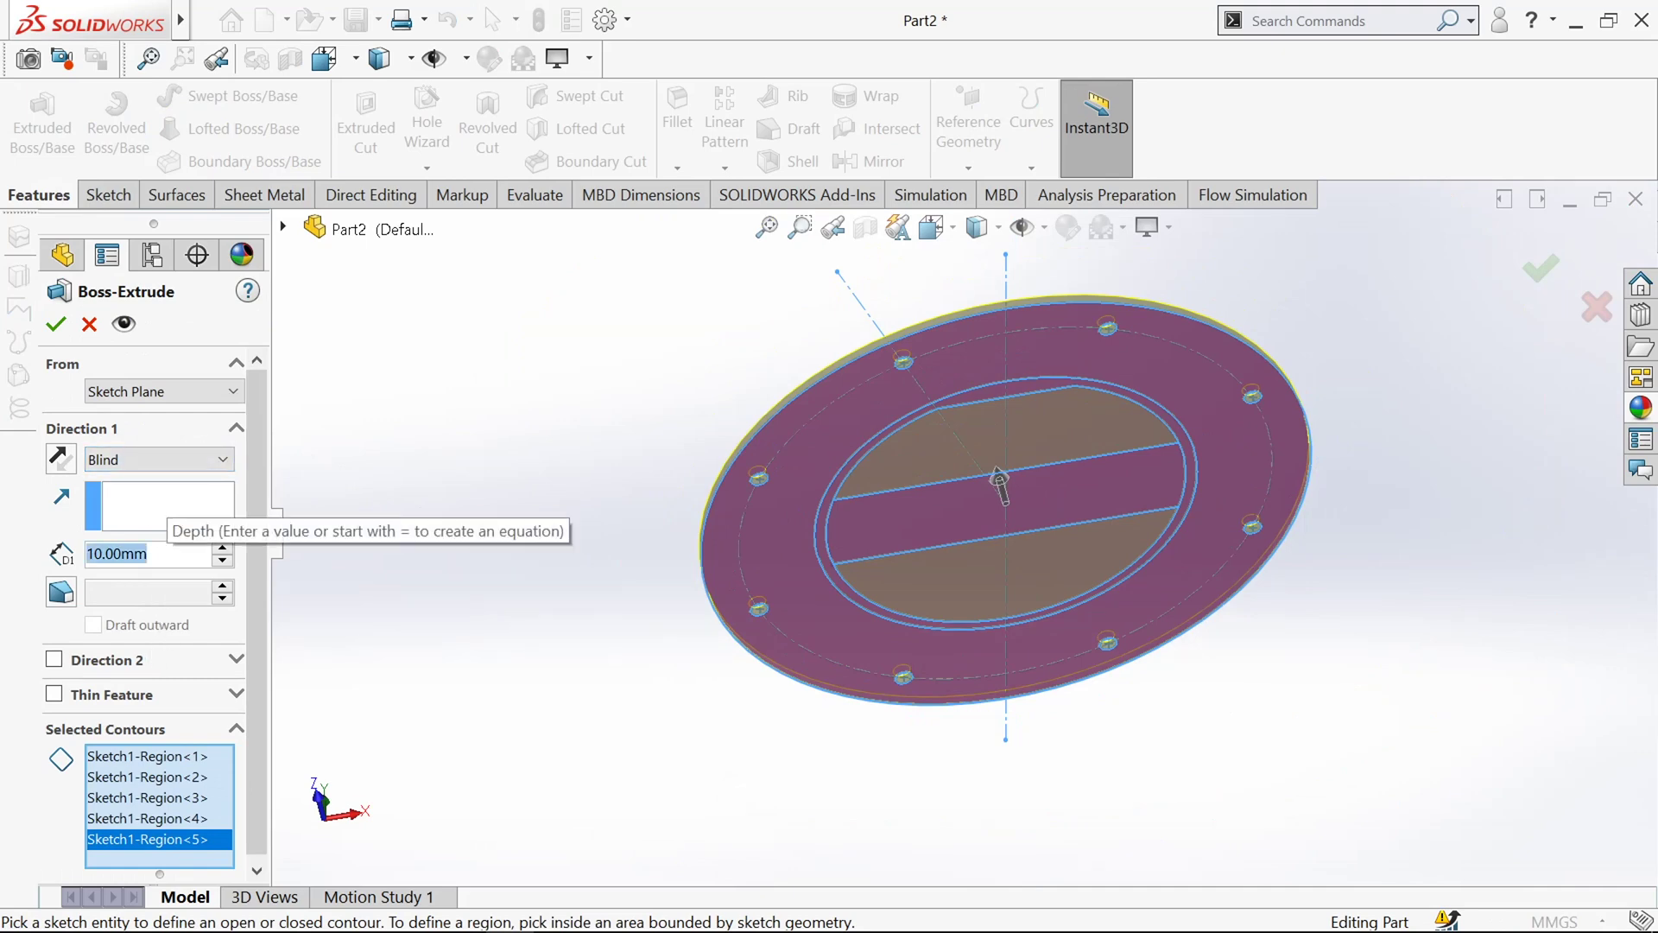
text(50)
key(Return)
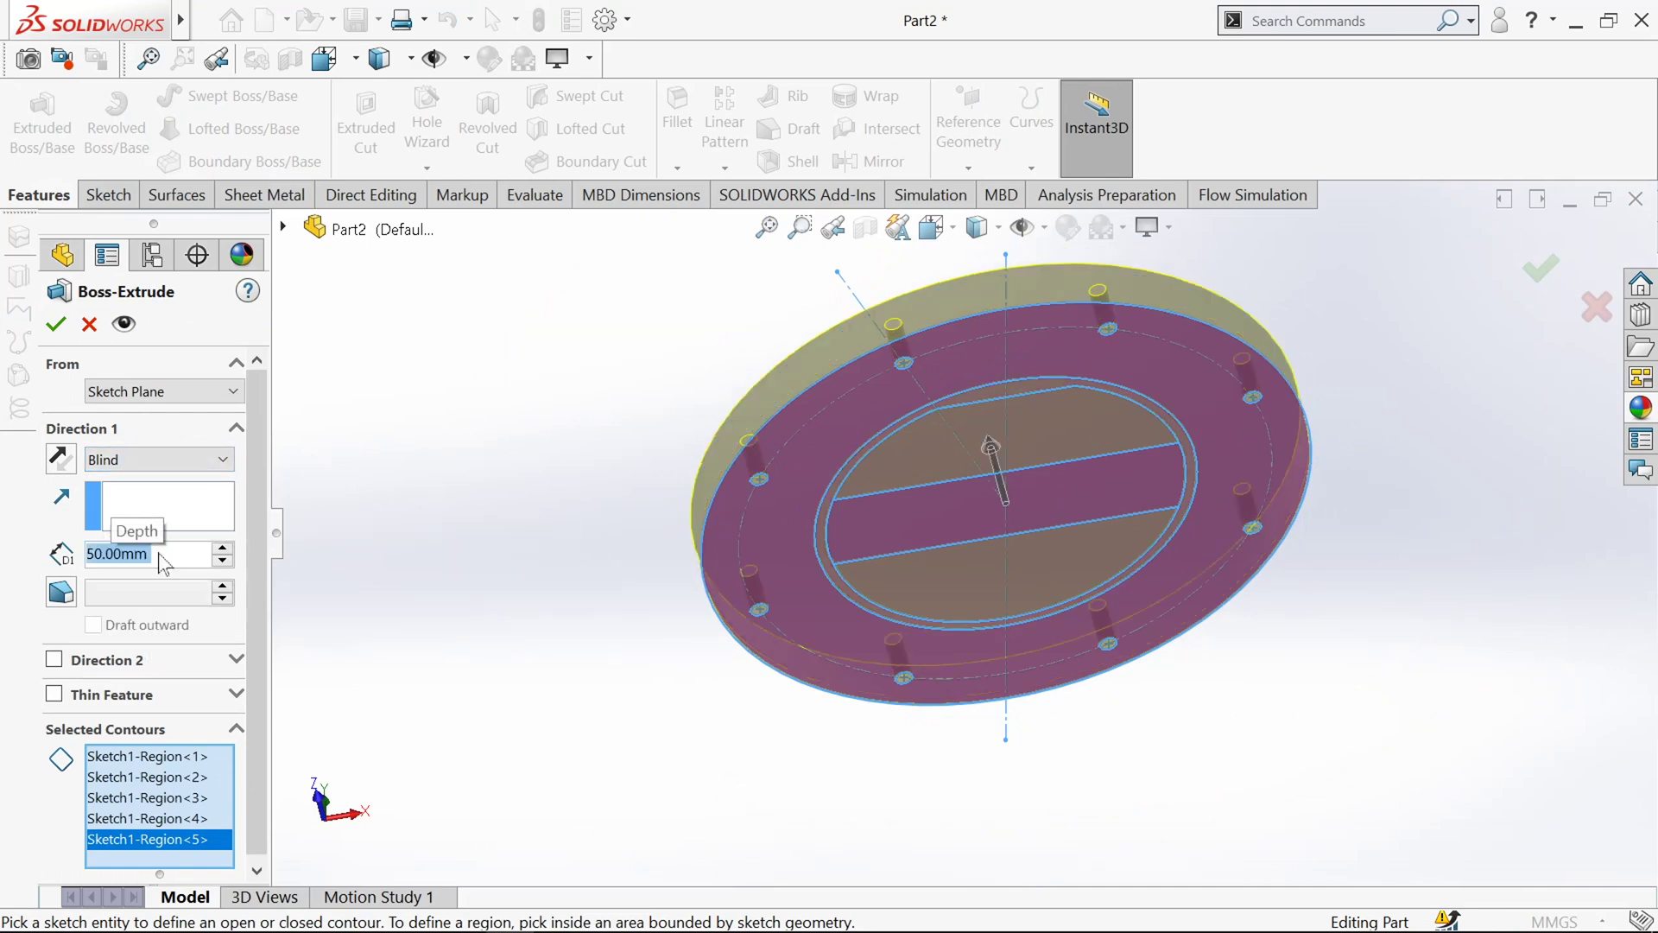
click(57, 325)
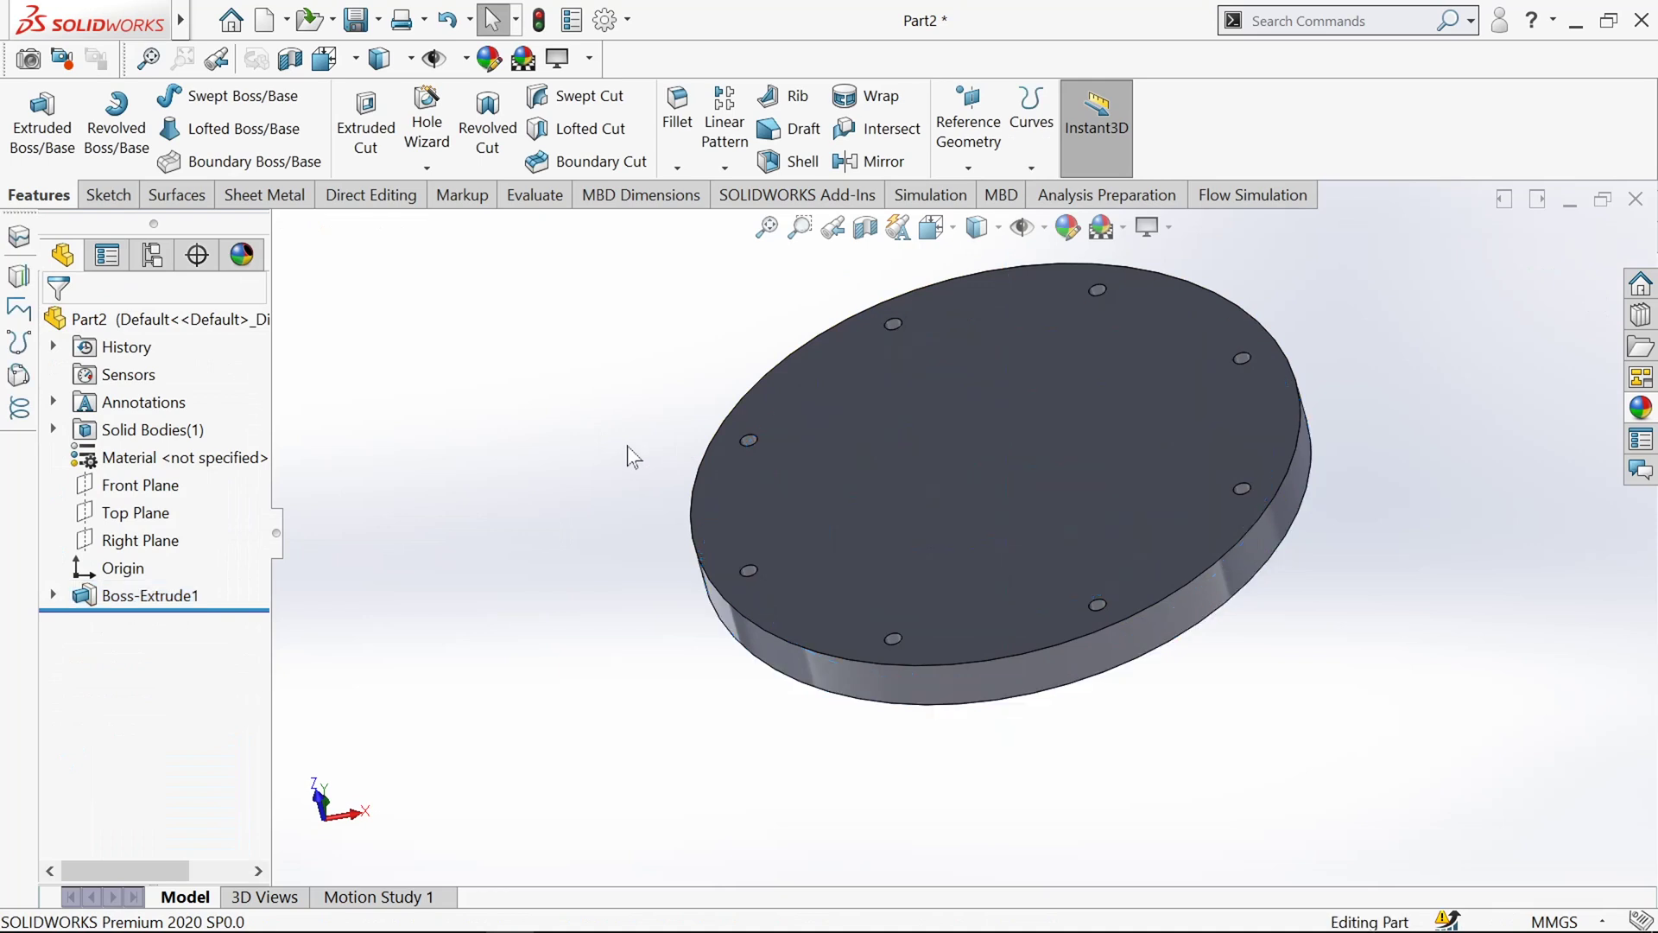
Step: Start a second boss extrude from the existing flange sketch and select all four contours inside the 382 mm circle
middle_drag(625, 446, 406, 411)
click(38, 116)
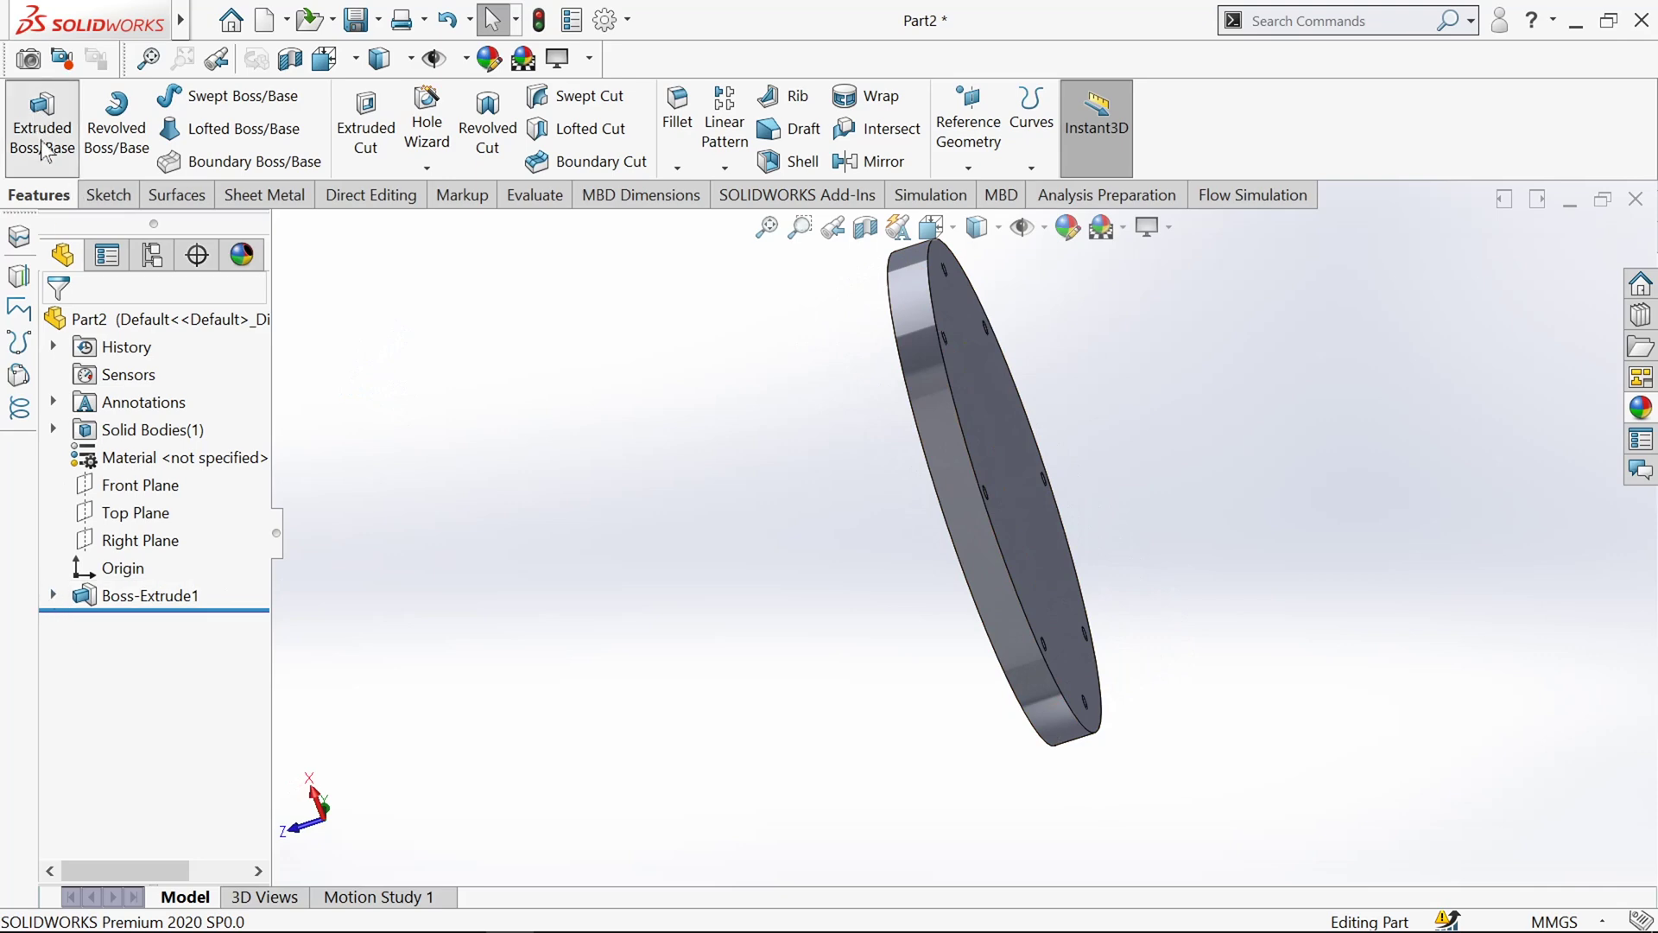
click(283, 227)
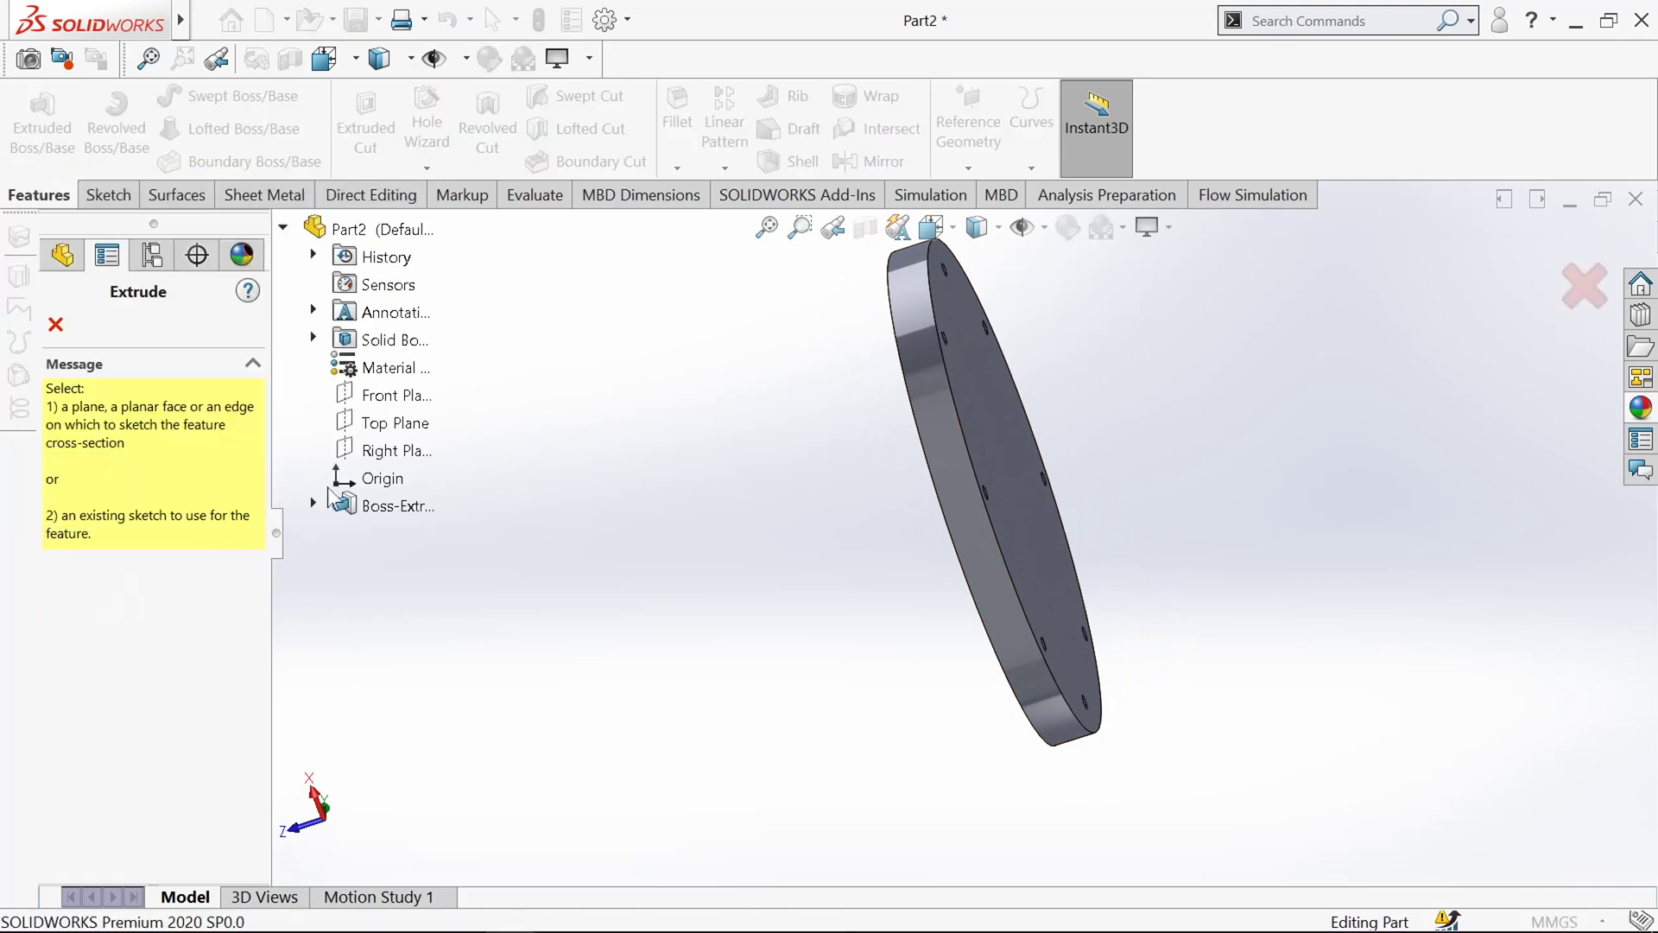
click(314, 505)
click(423, 532)
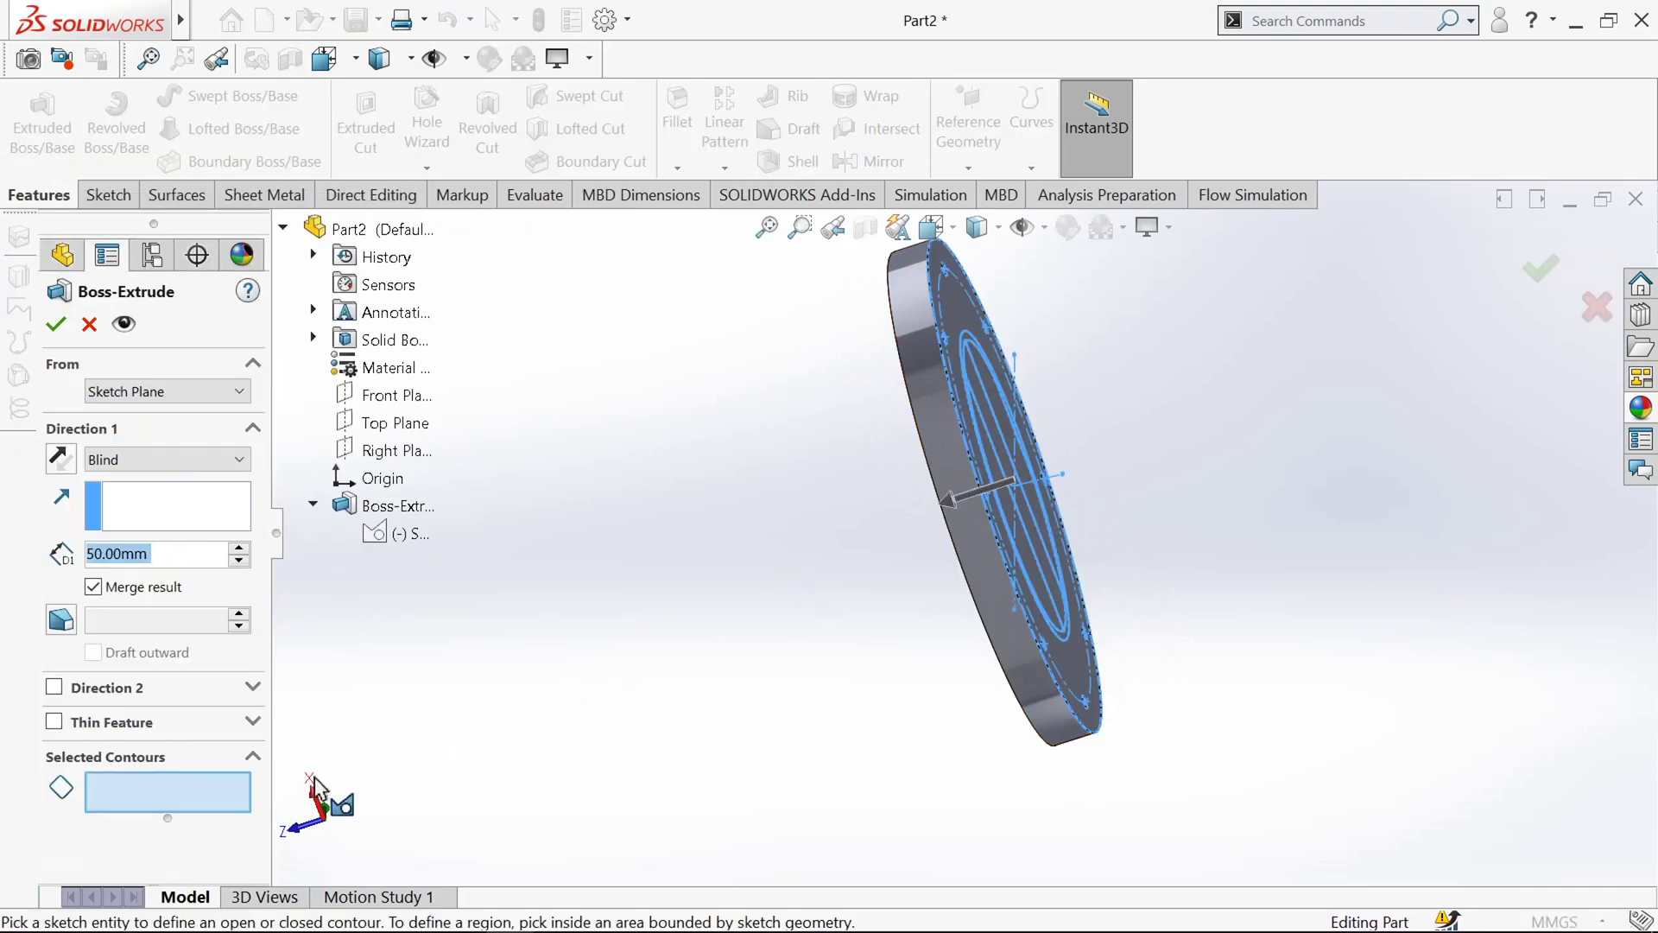
middle_drag(719, 546, 640, 574)
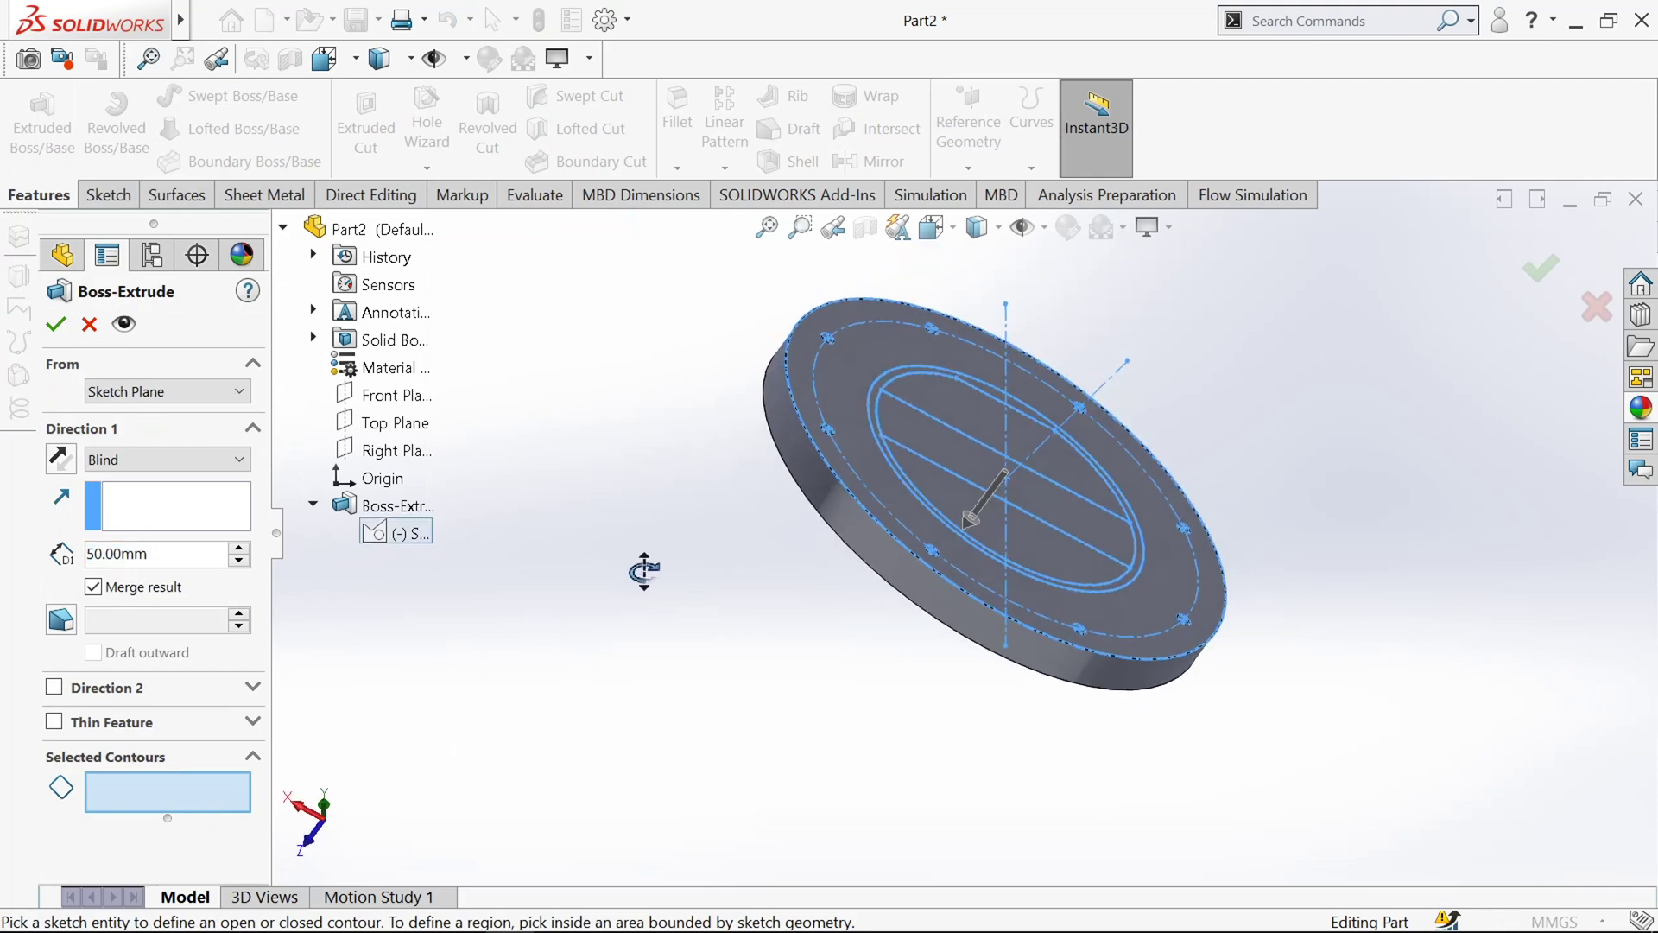
scroll(1022, 529, down, 5)
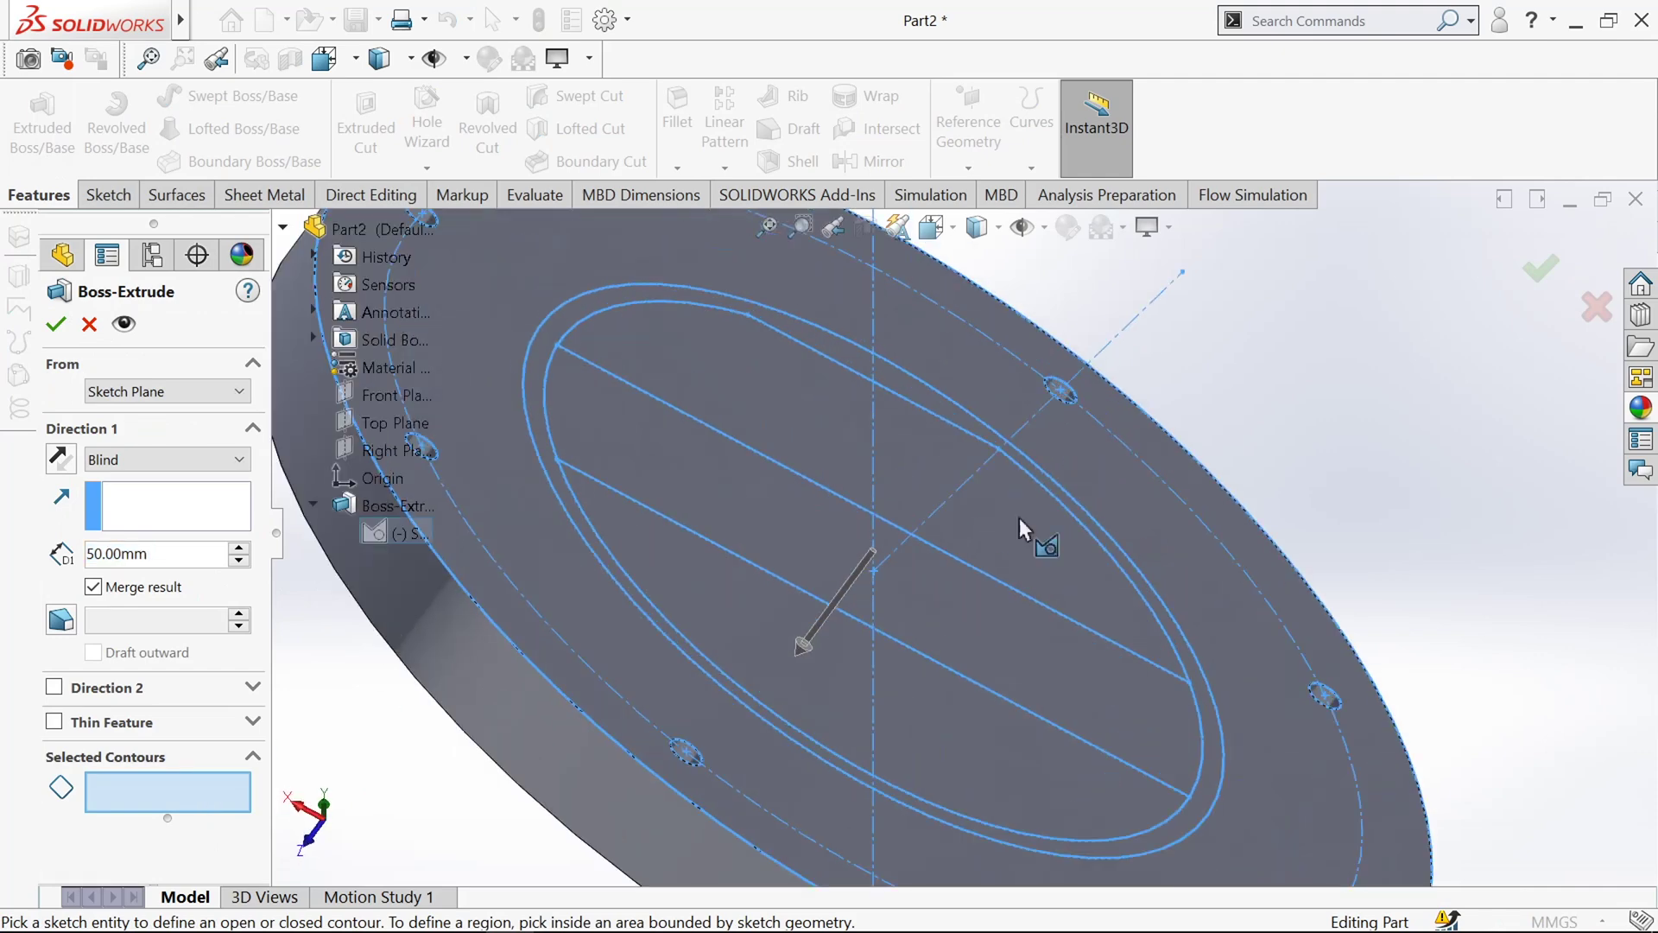
click(545, 358)
click(648, 385)
click(667, 539)
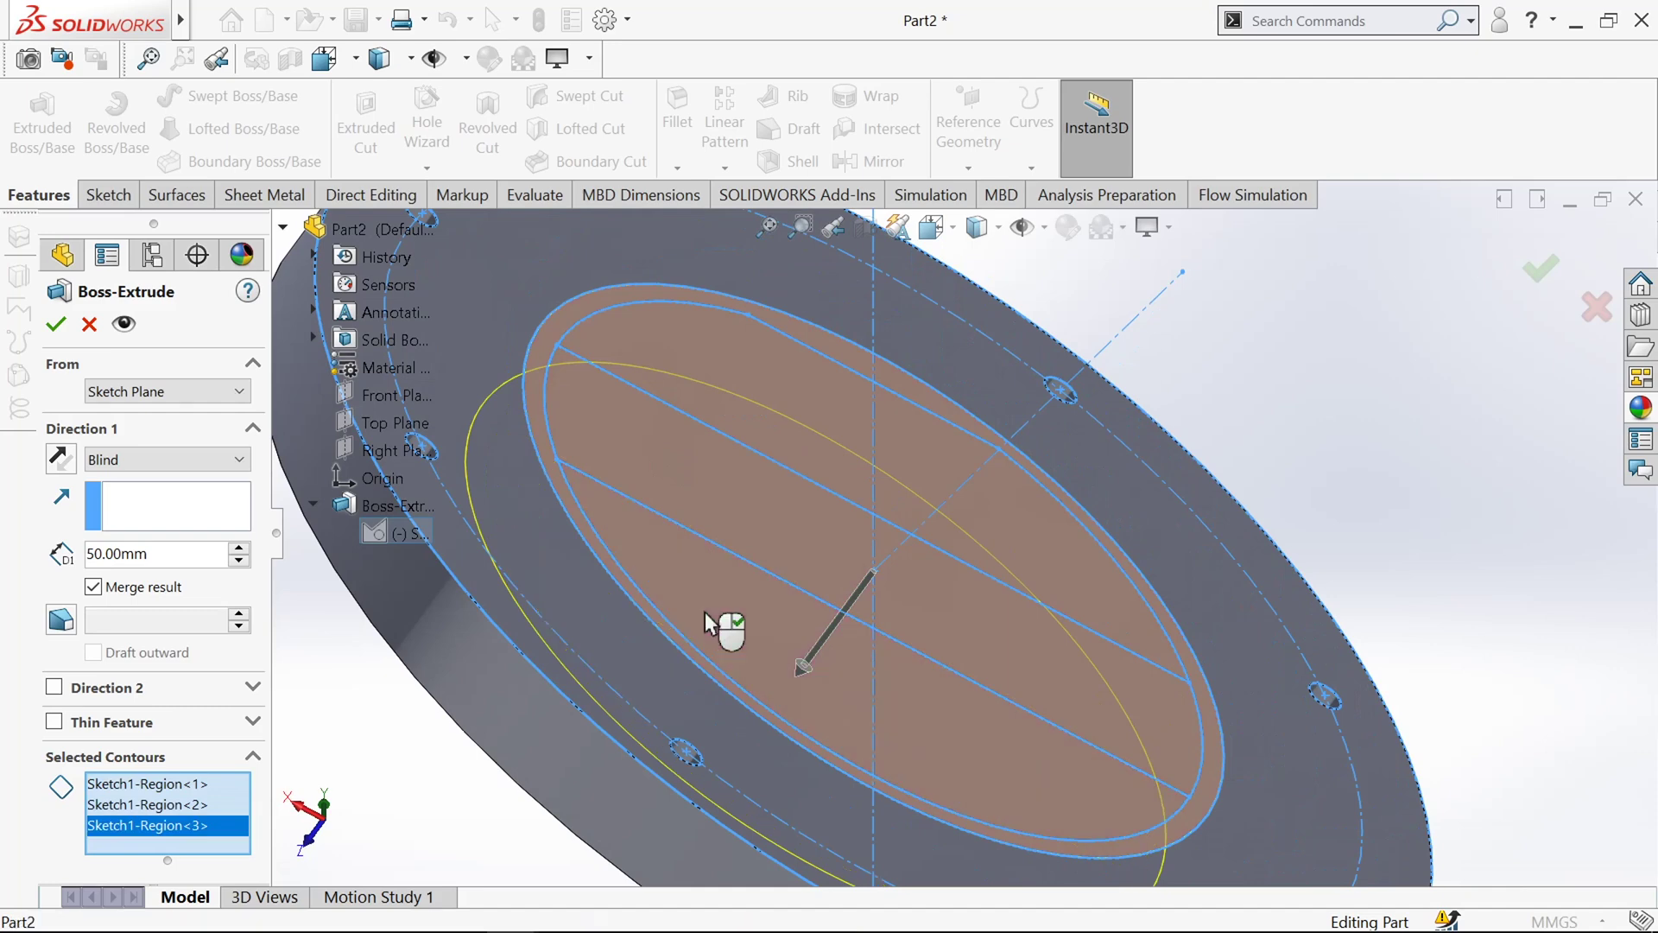
click(705, 611)
scroll(705, 613, up, 4)
Step: Extrude the selected contours blind to a depth of 20 mm, starting at a 50 mm offset from the sketch plane
middle_drag(577, 516, 714, 507)
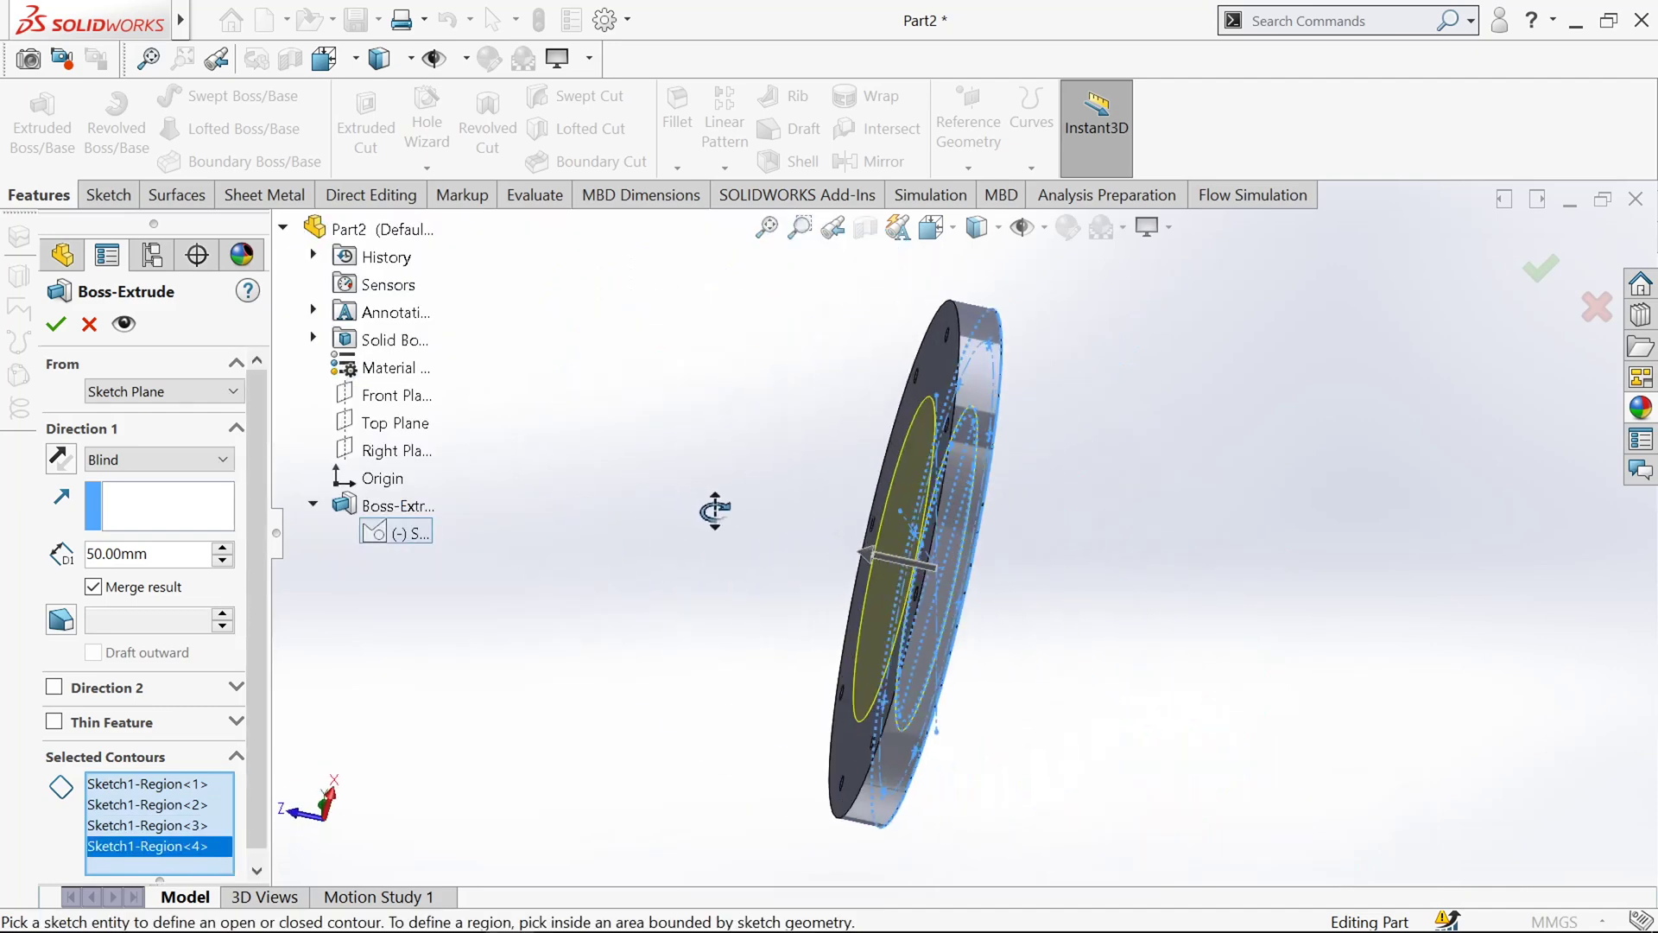
click(233, 391)
click(121, 462)
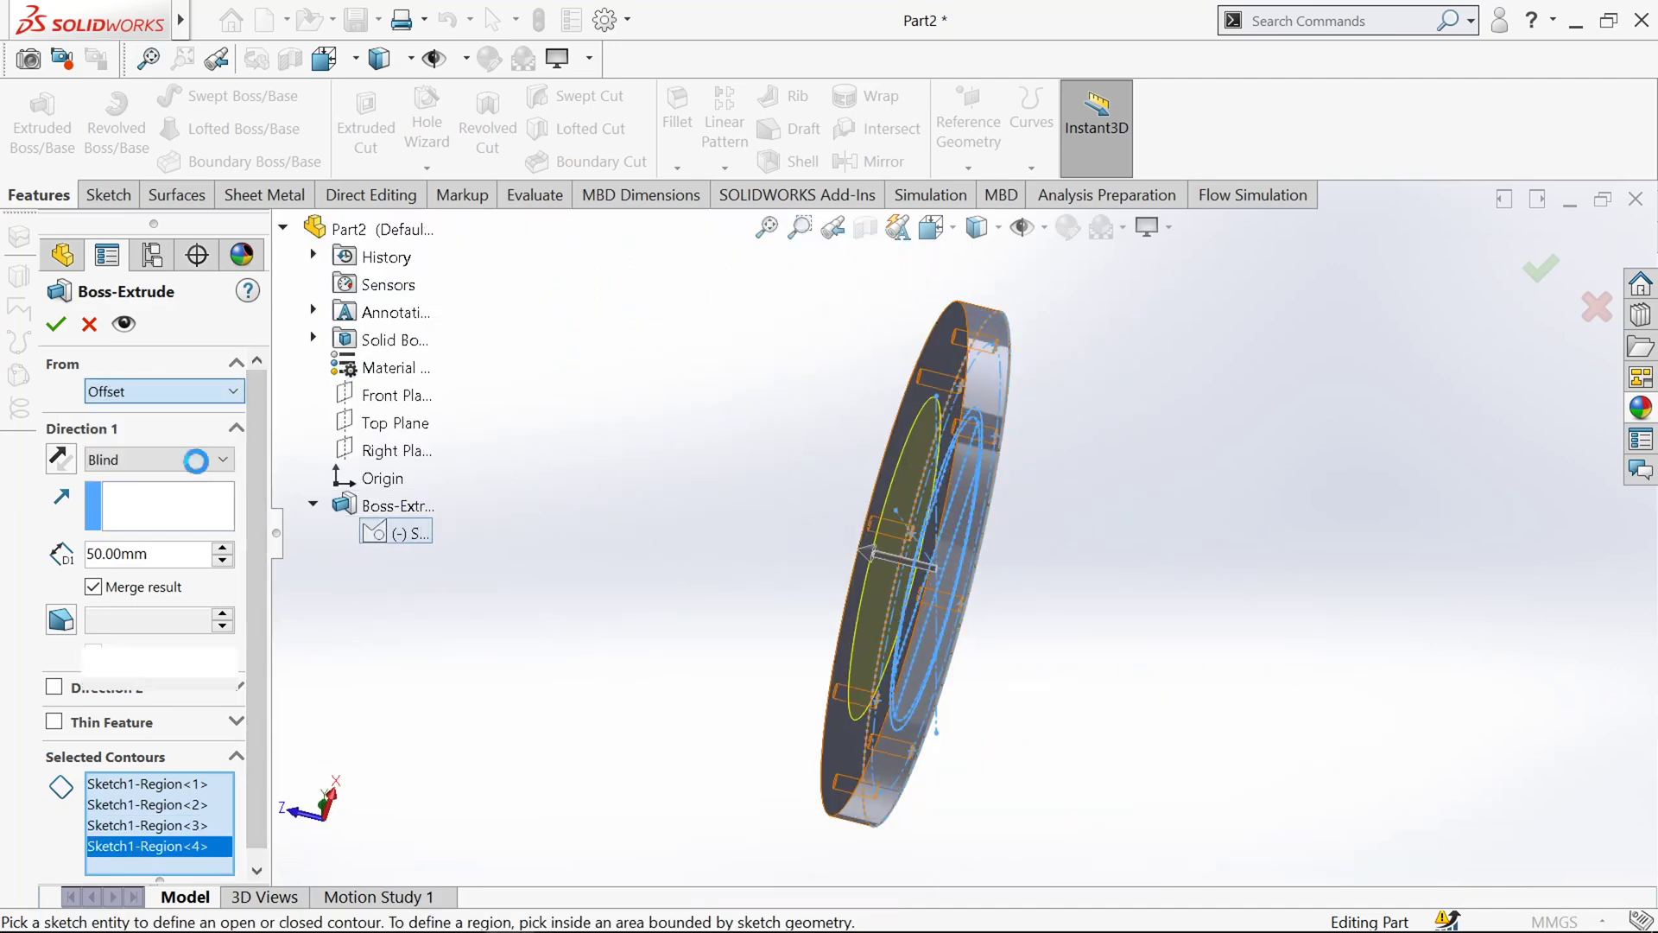
text(50)
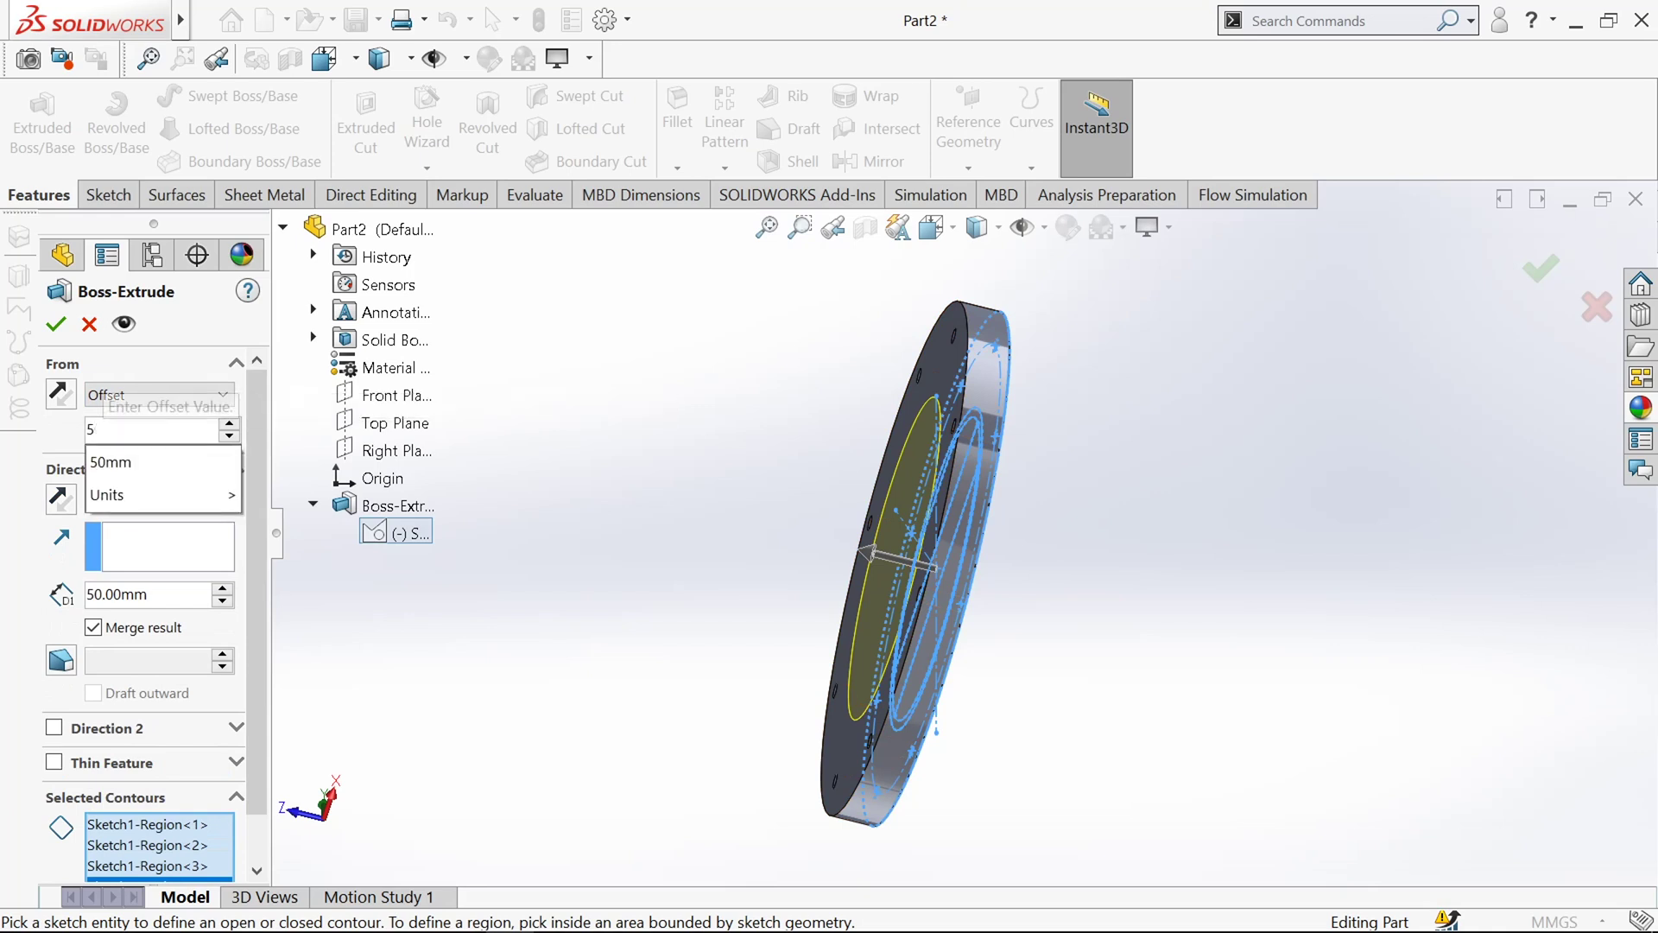
key(Return)
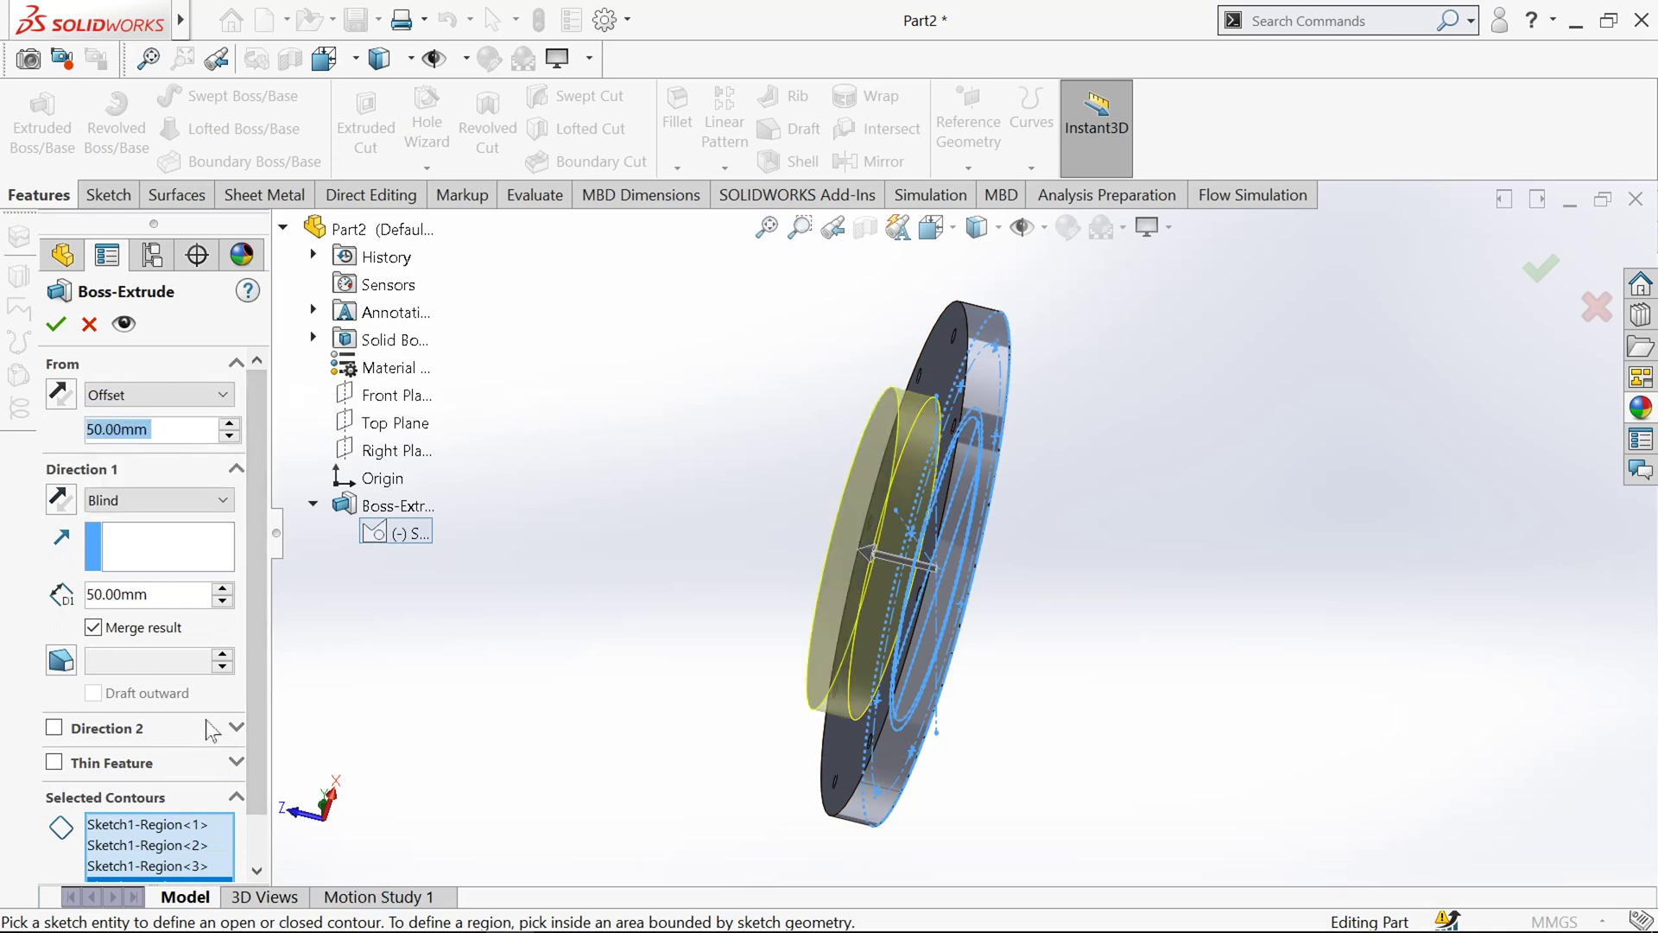
double_click(166, 595)
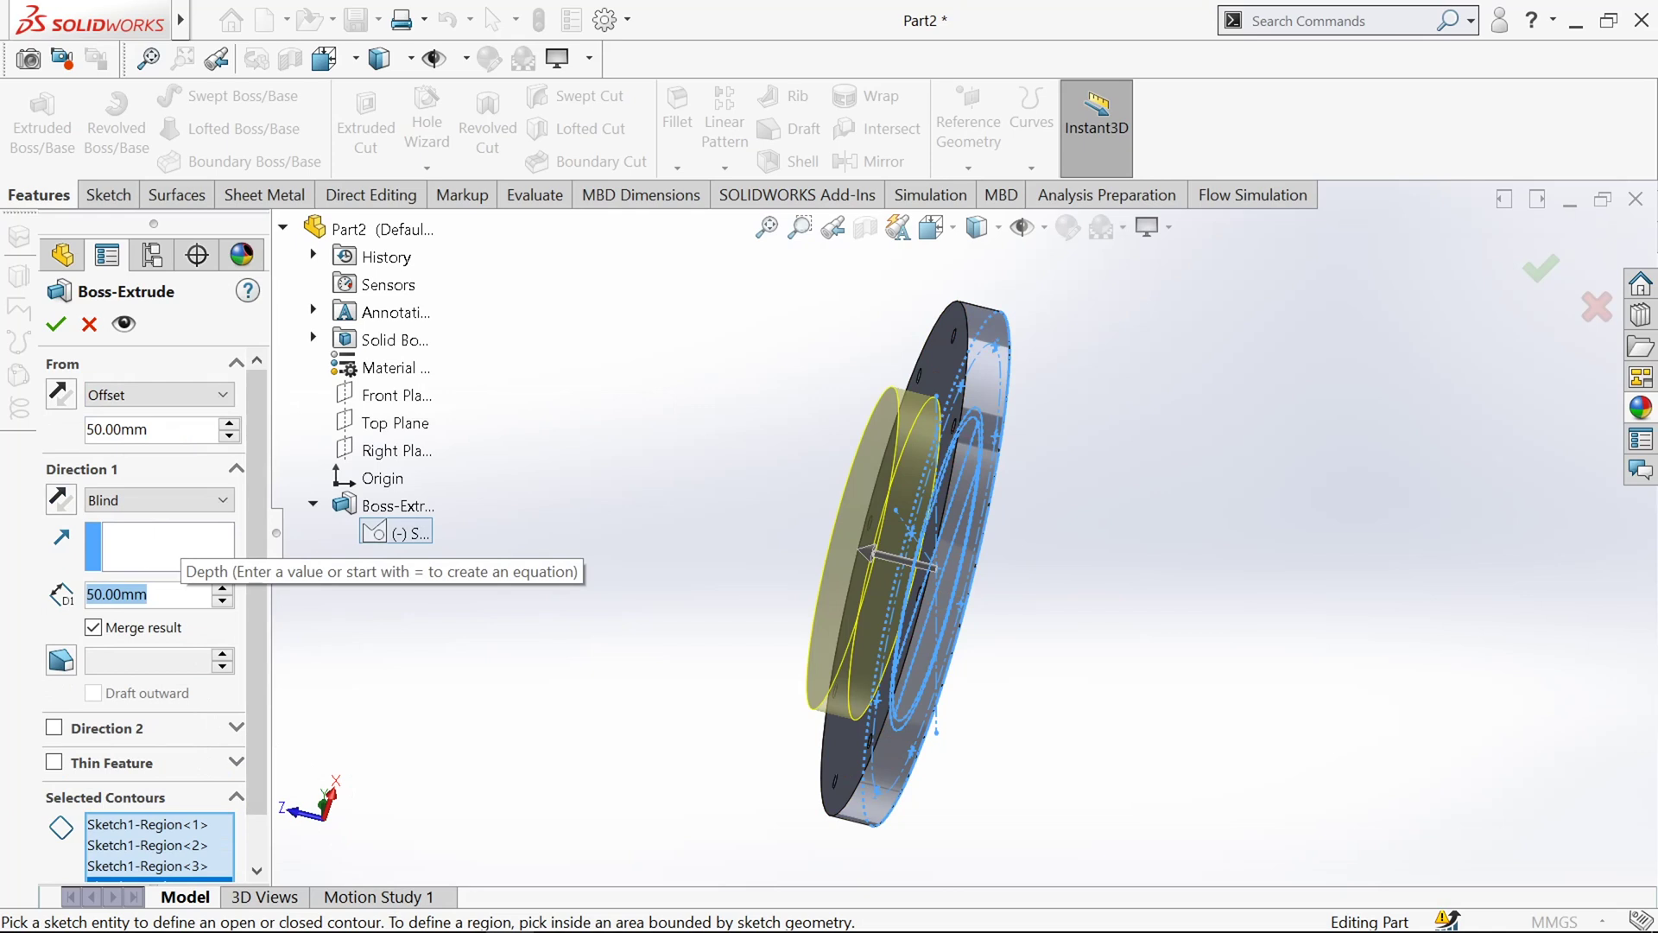
text(20)
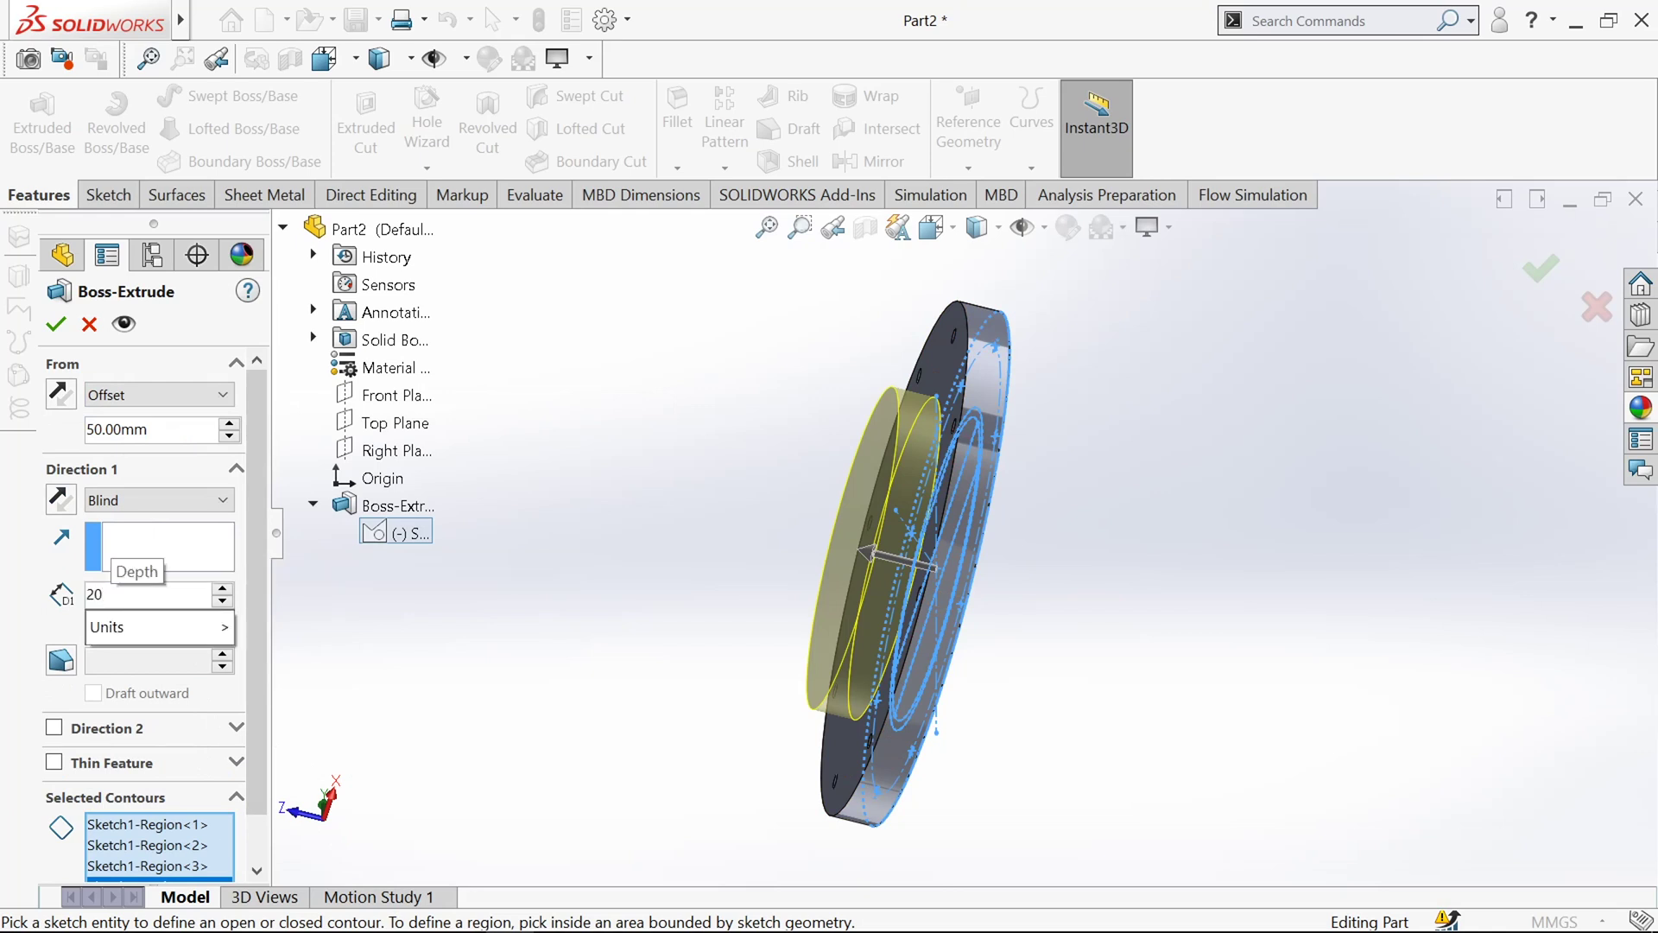
key(Return)
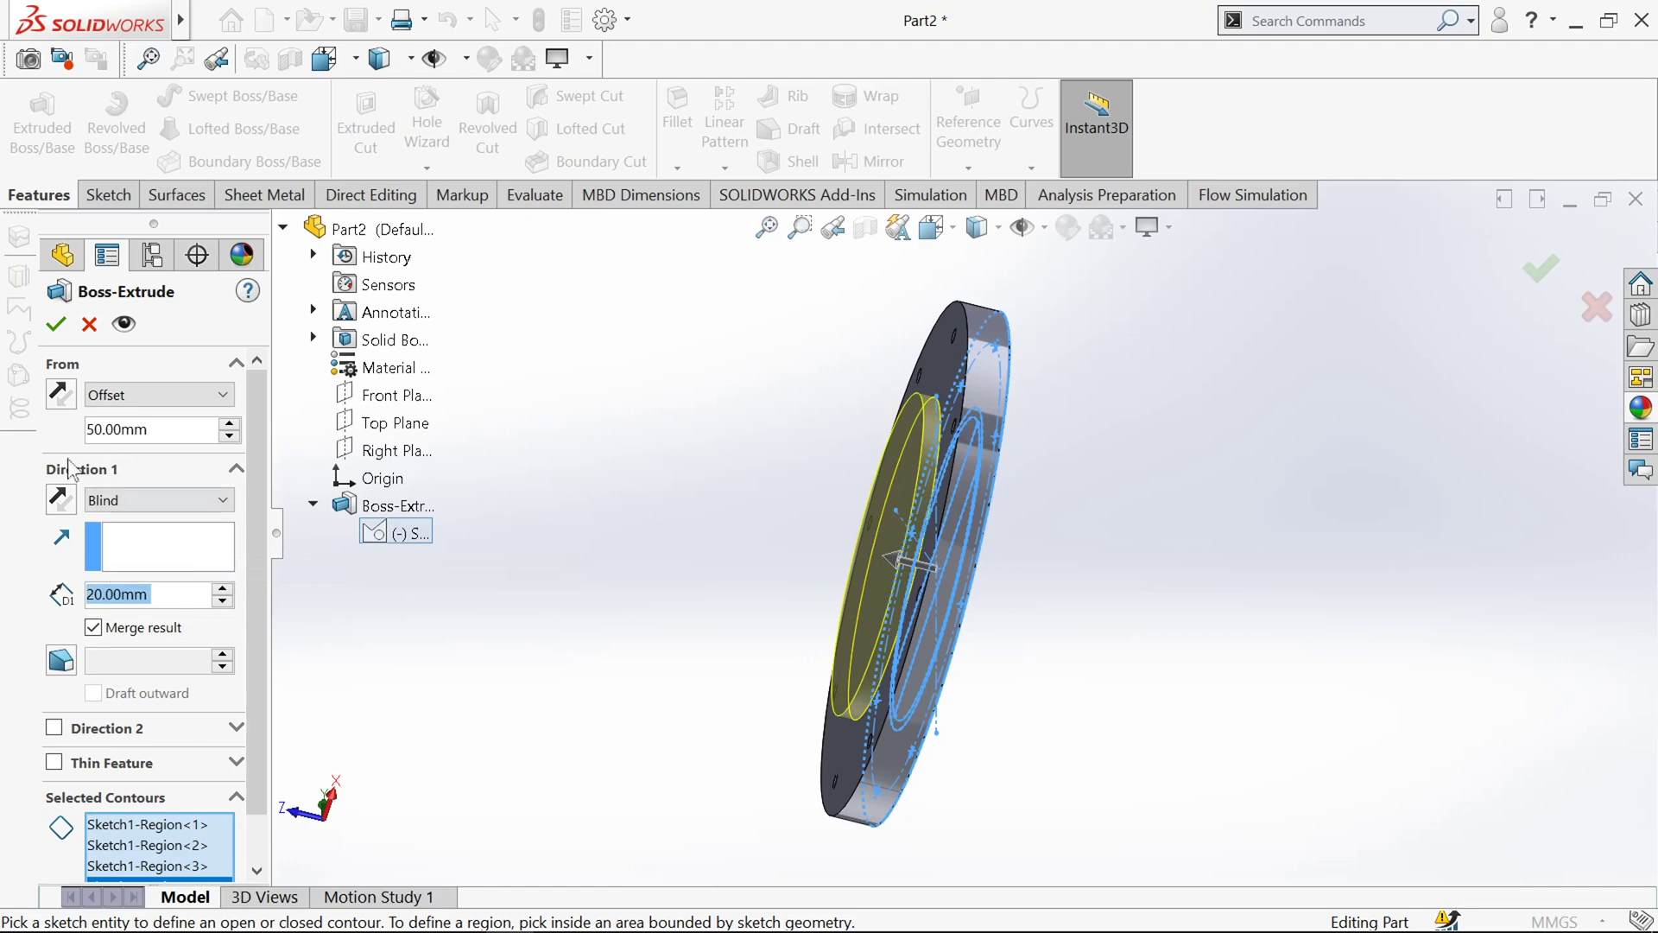
click(56, 324)
Step: Start another boss extrude from the flange sketch and select the three inner-circle contours below the uppermost chord, including the central band
click(43, 121)
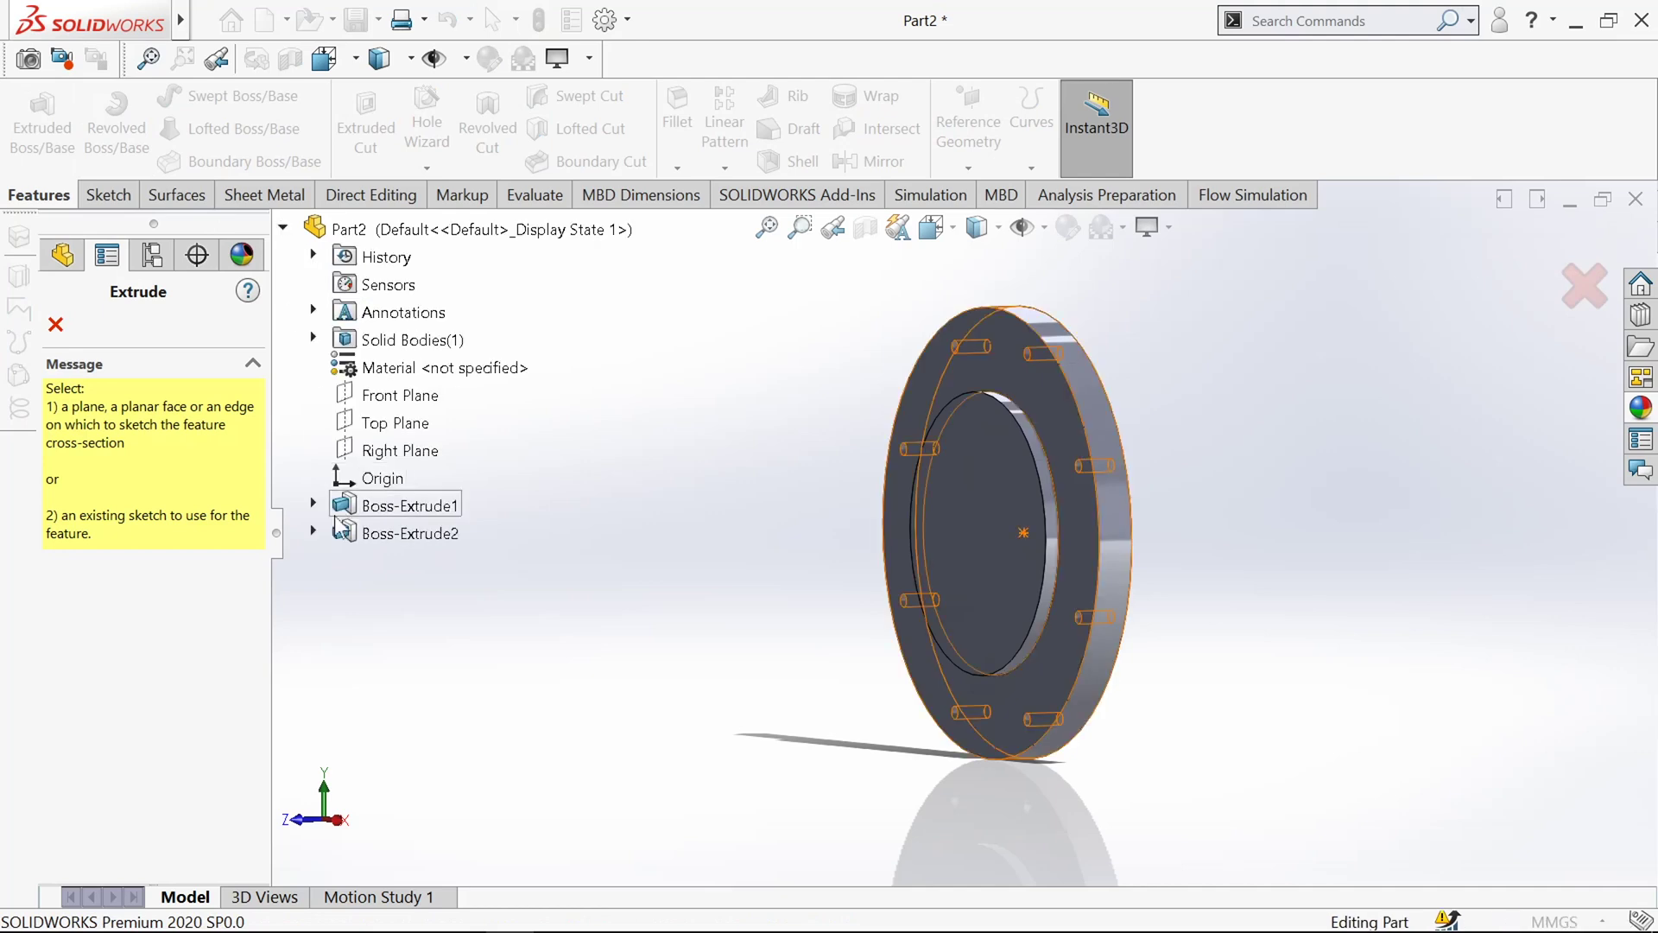
click(314, 504)
click(415, 533)
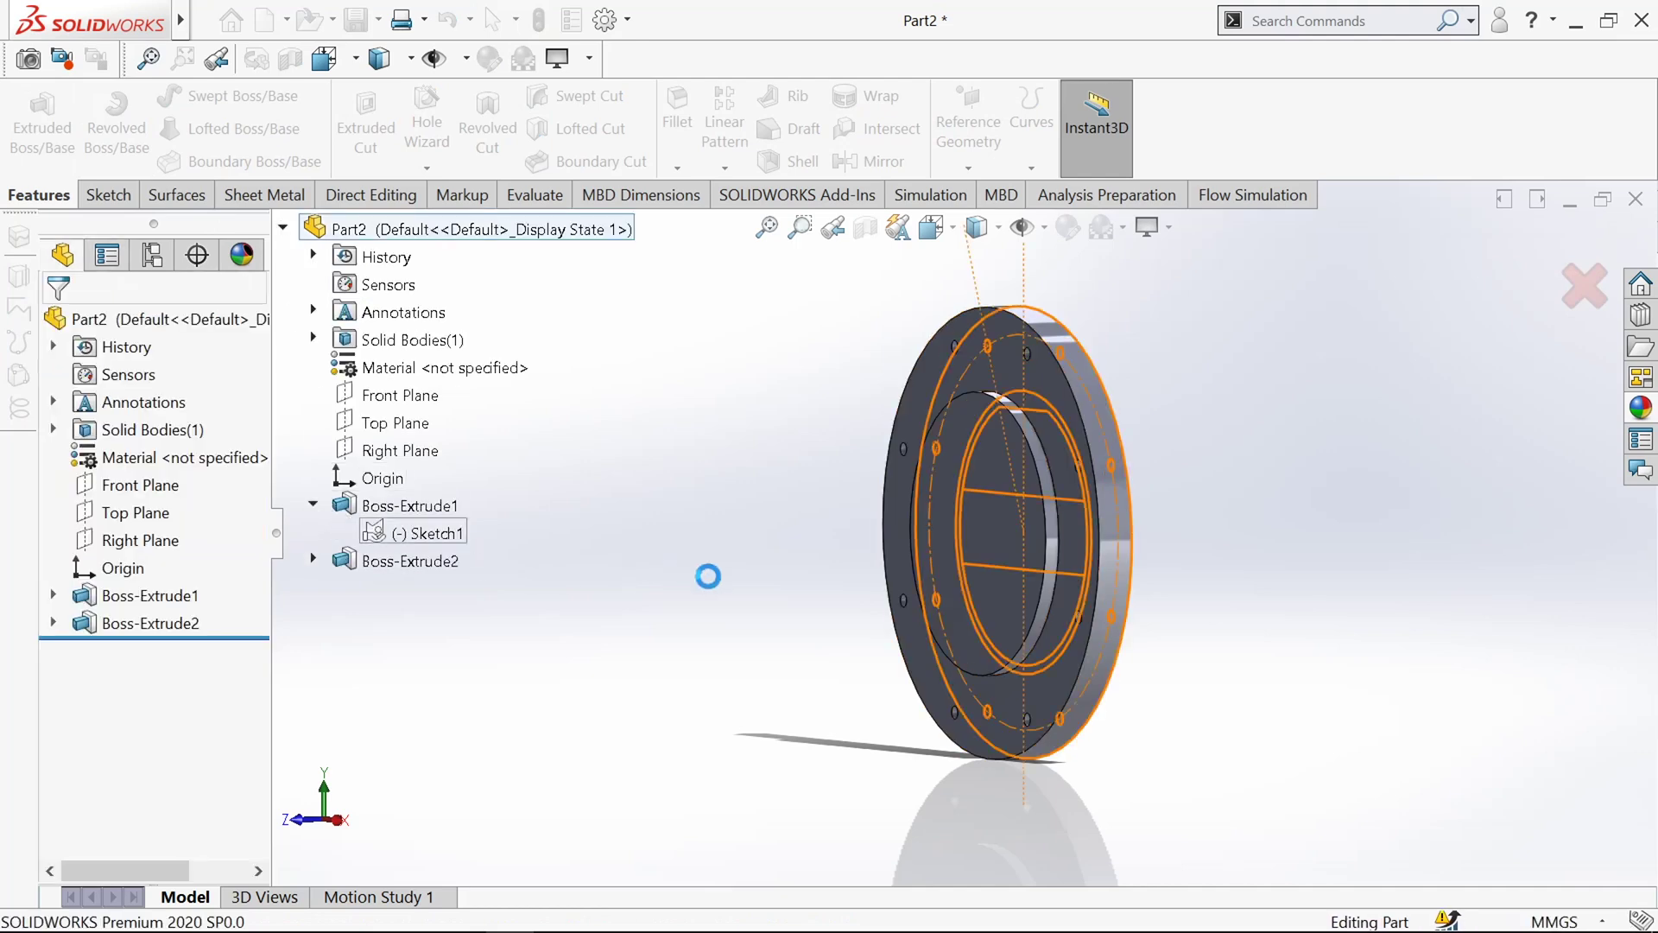
middle_drag(744, 579, 653, 618)
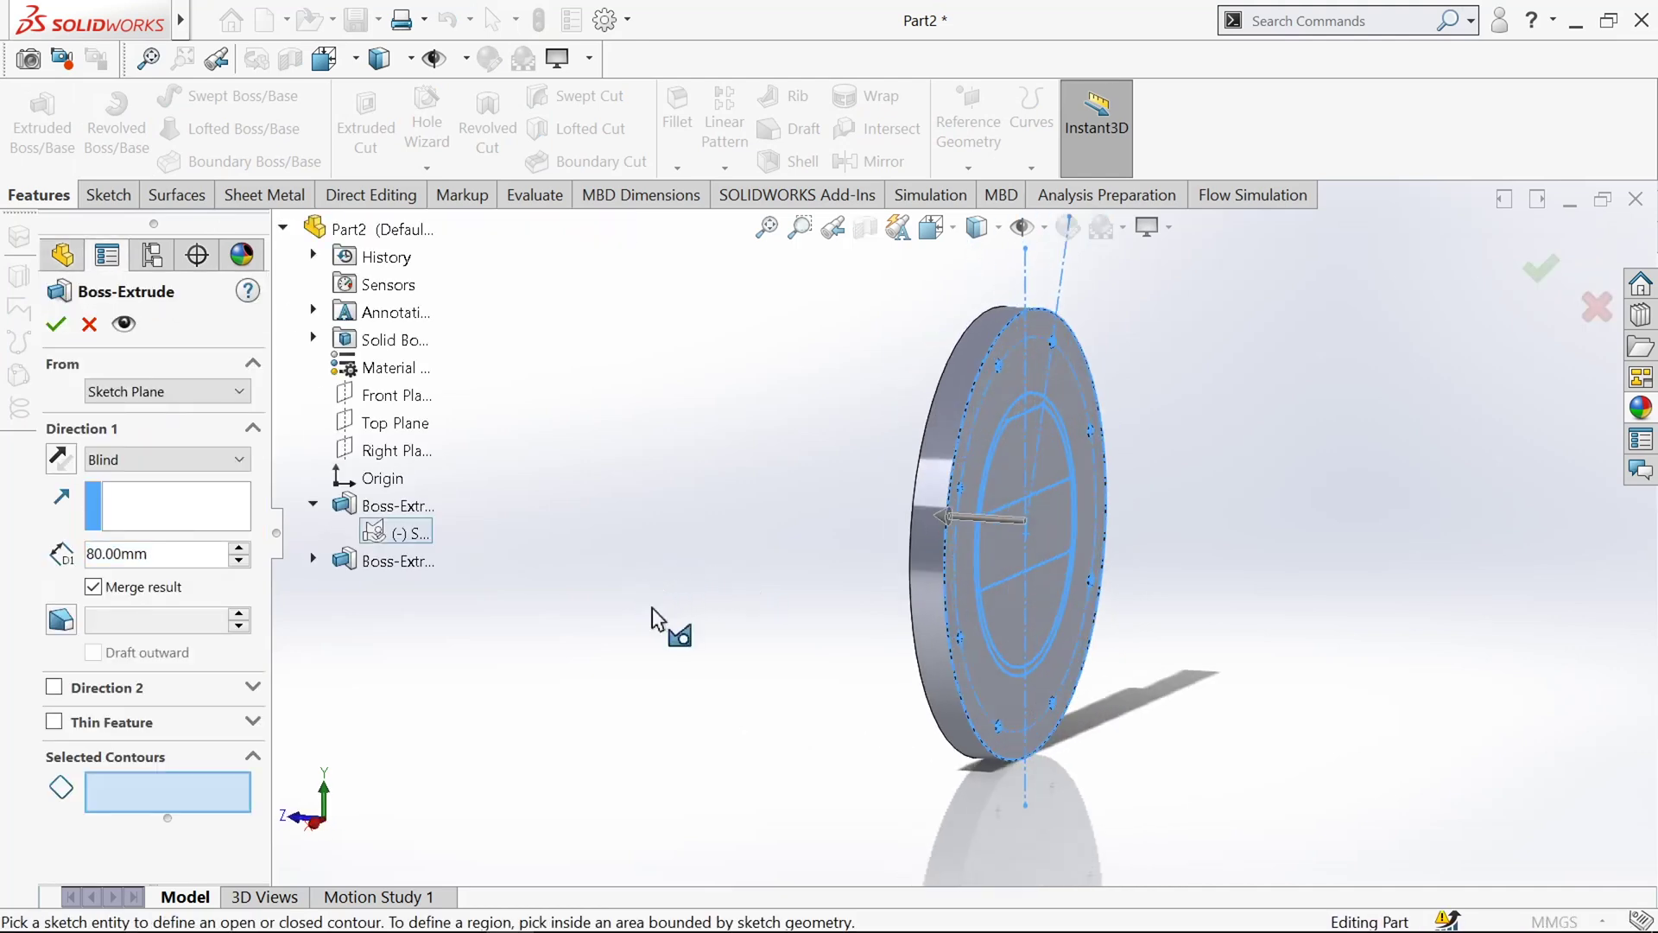
scroll(992, 556, down, 3)
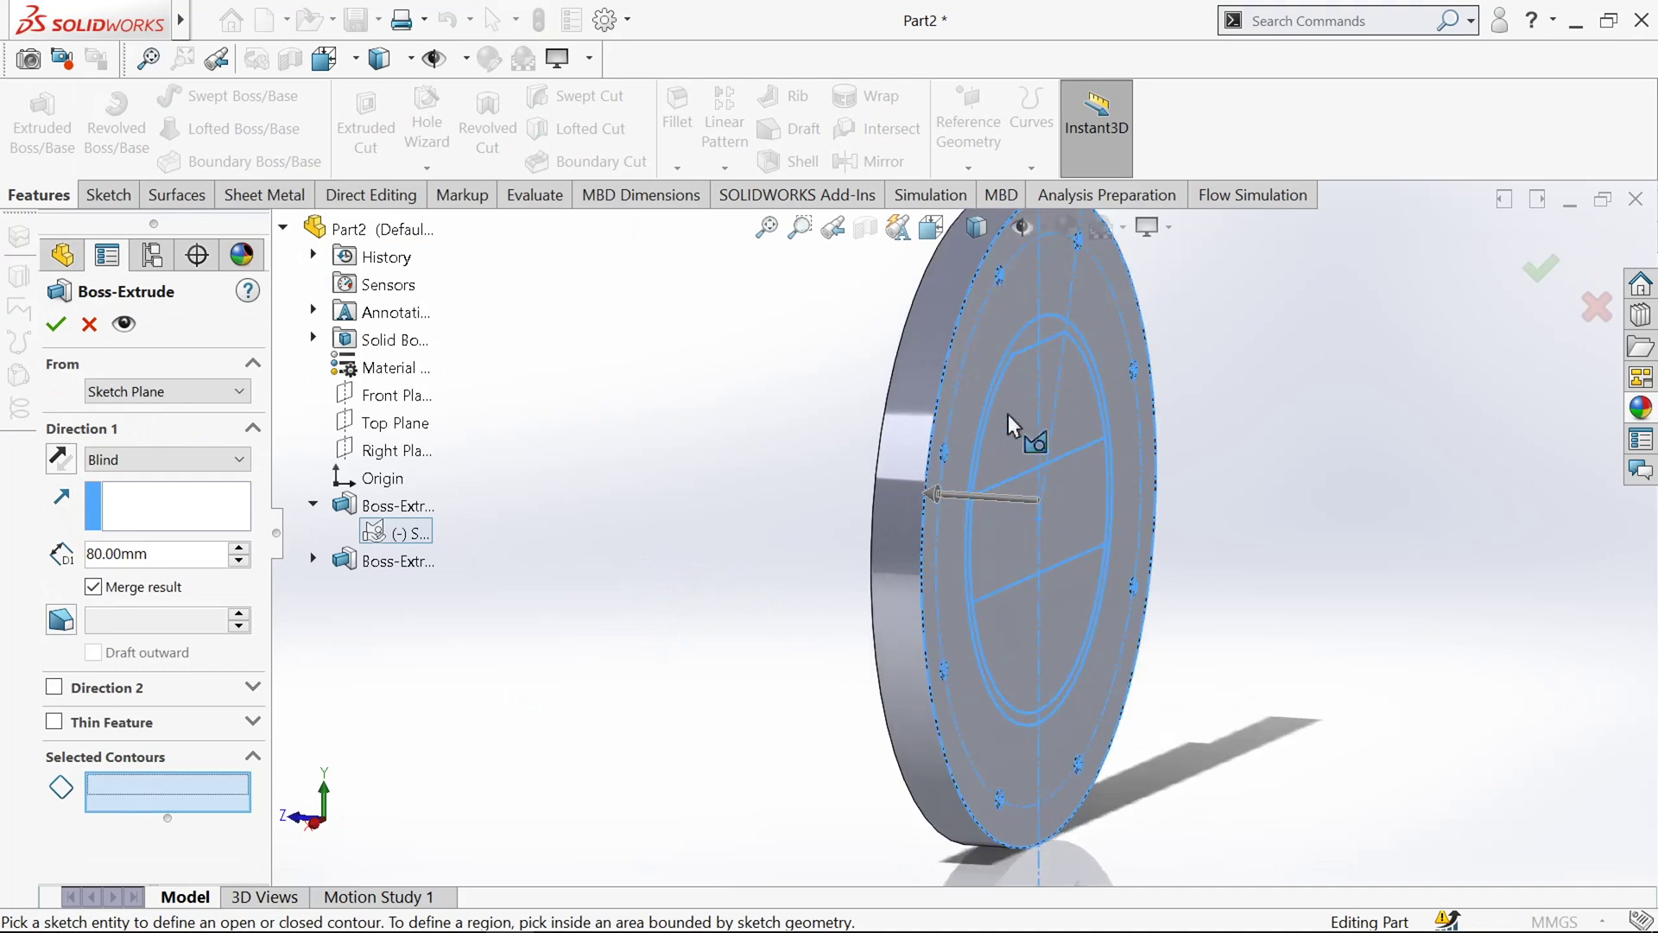
click(1030, 417)
click(1019, 506)
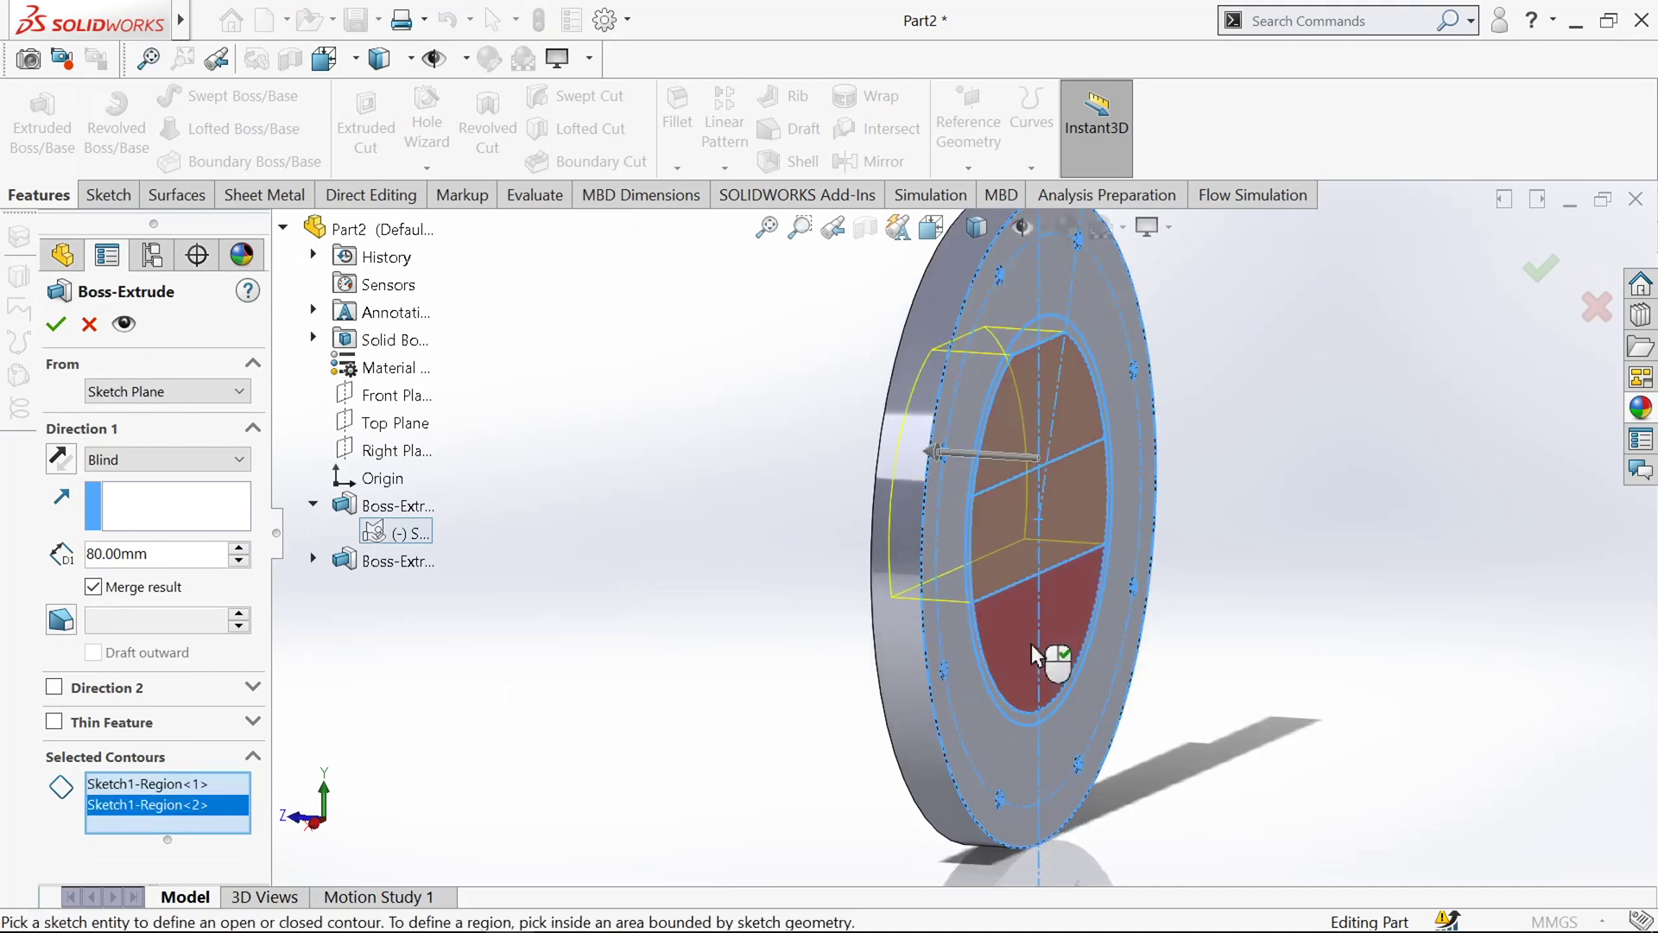
click(1032, 644)
Step: Extrude the selected contours blind by 80 mm, starting at a 70 mm offset from the sketch plane
key(ctrl+7)
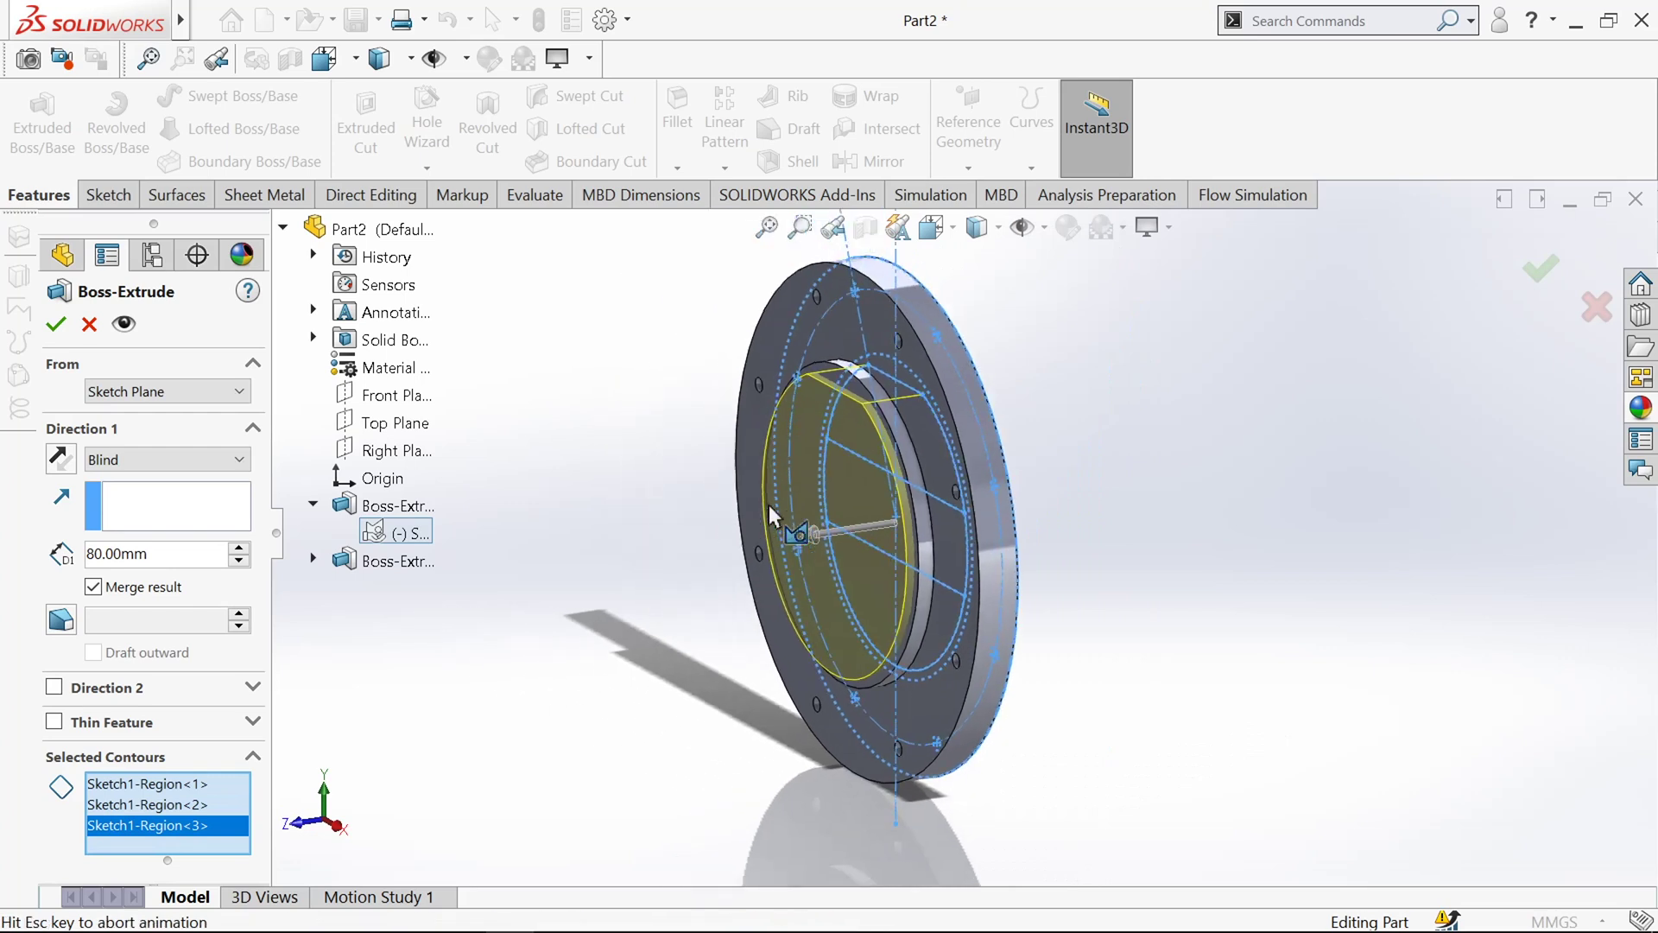
click(156, 391)
click(147, 456)
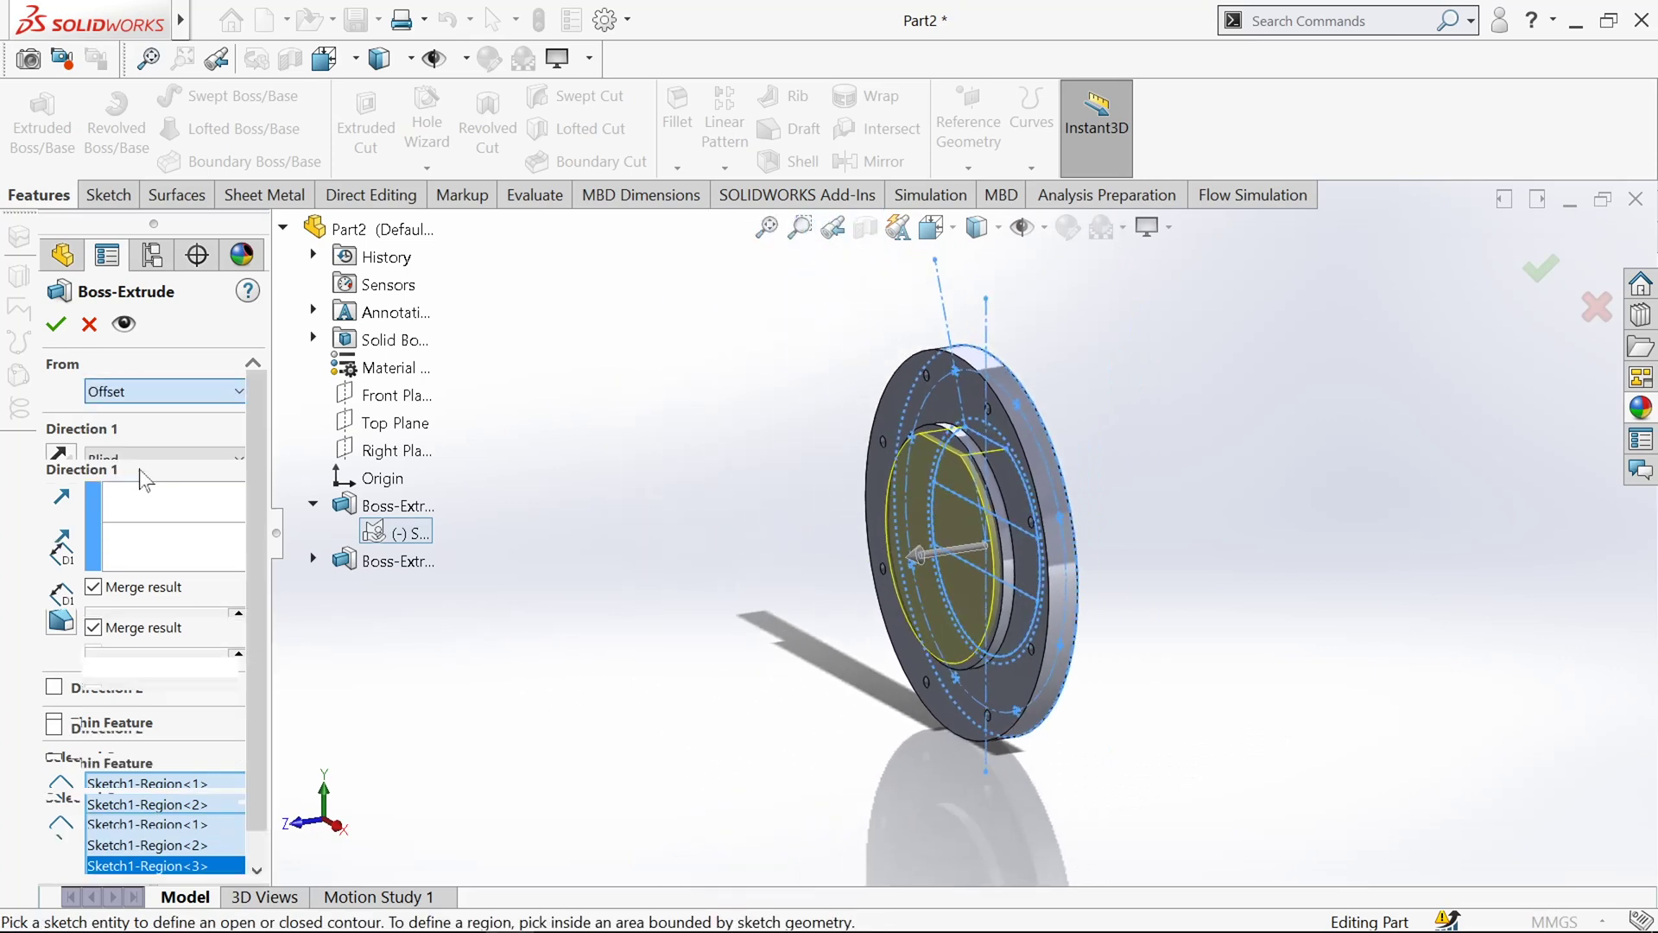
double_click(149, 429)
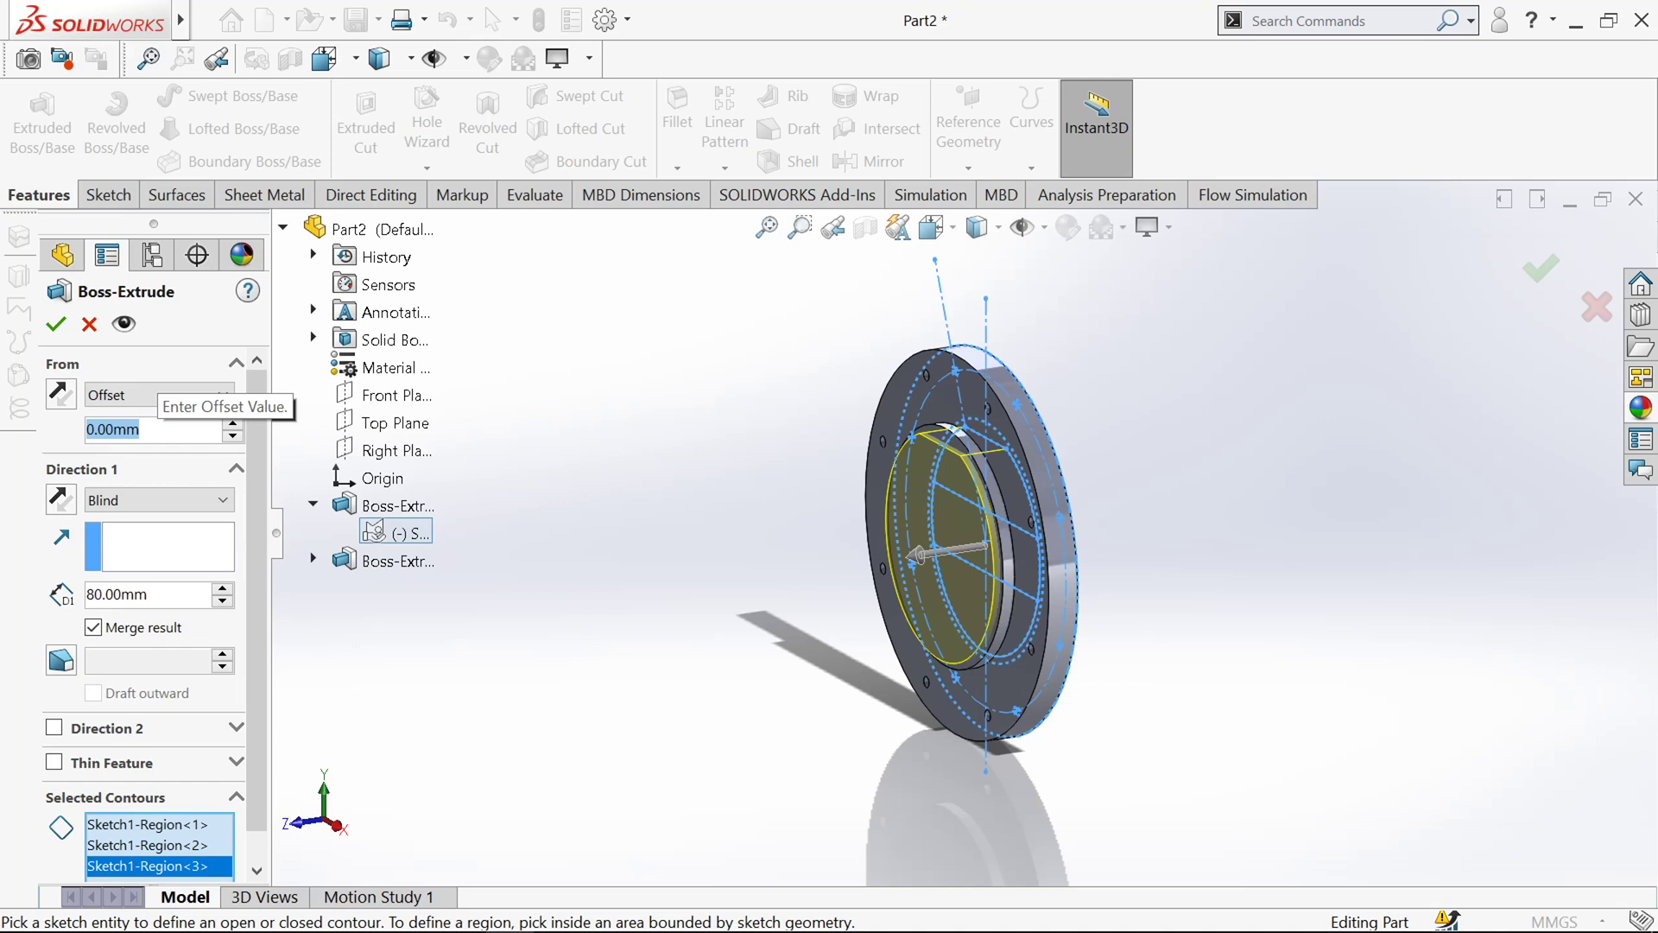
text(70)
key(Return)
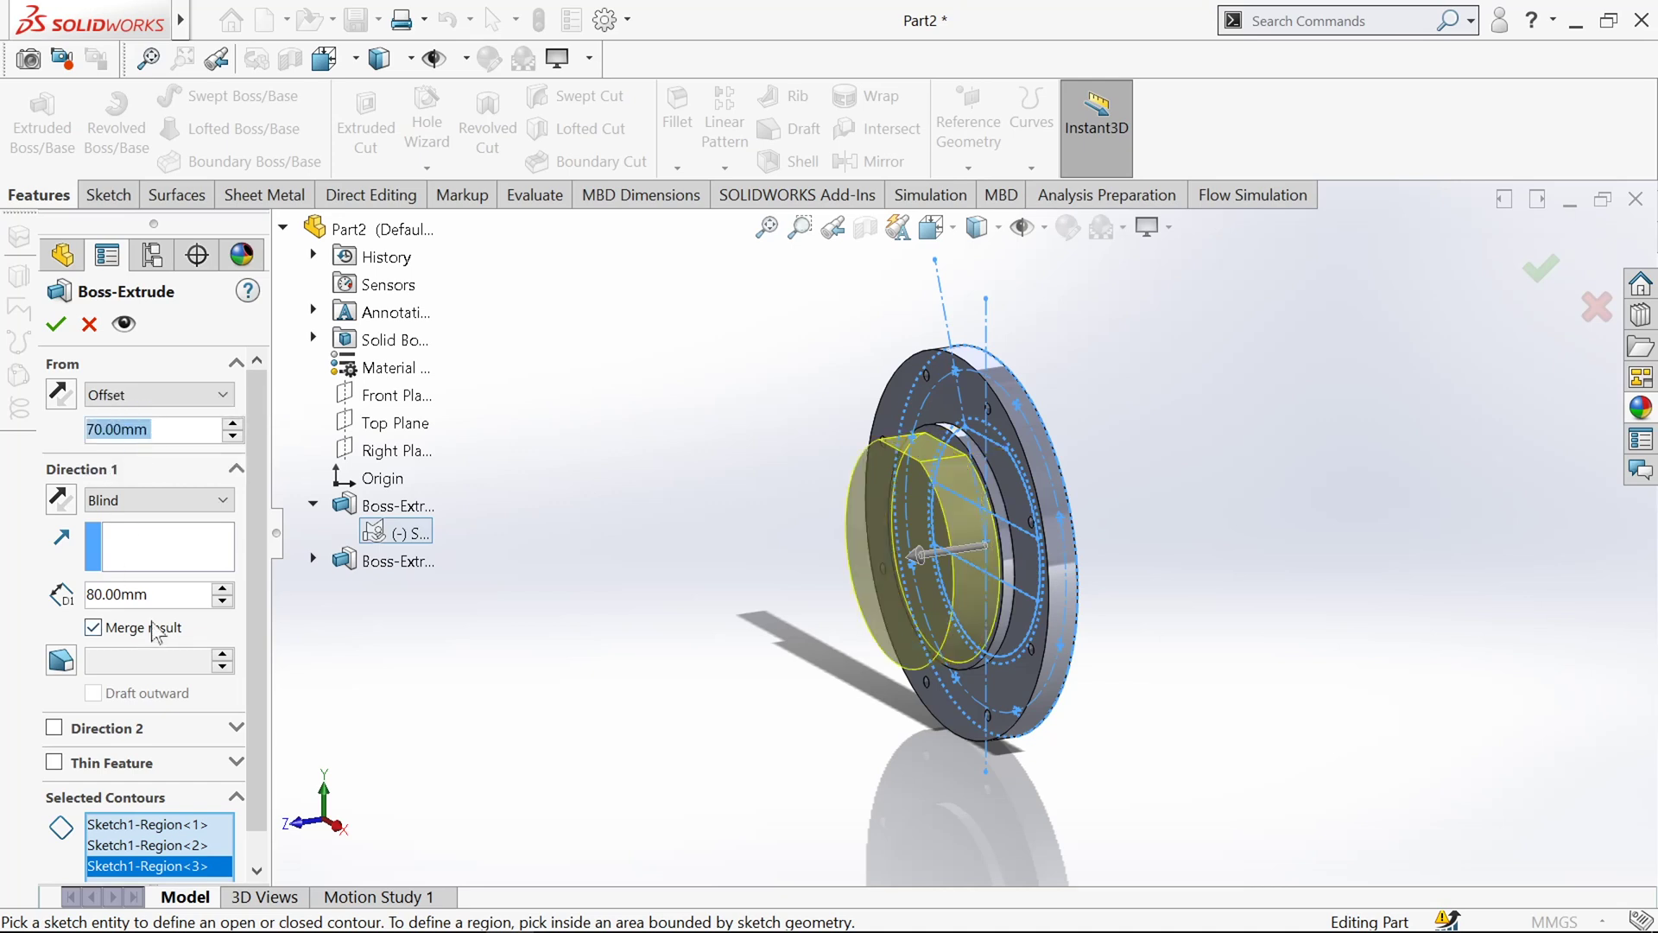
key(Tab)
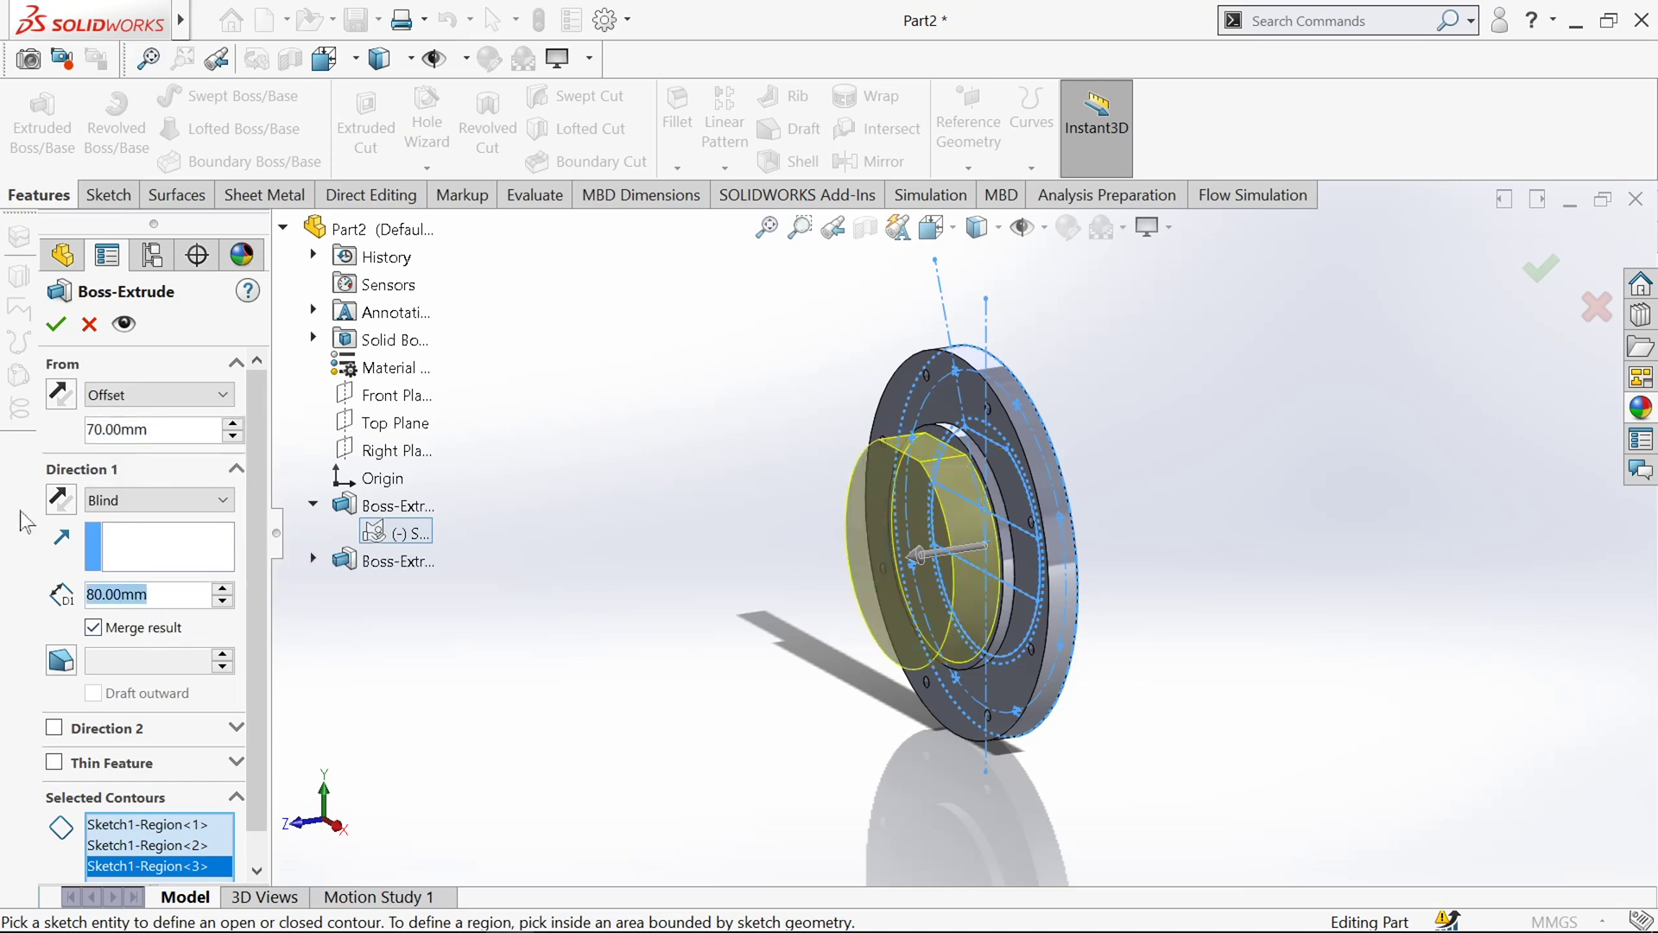
click(56, 325)
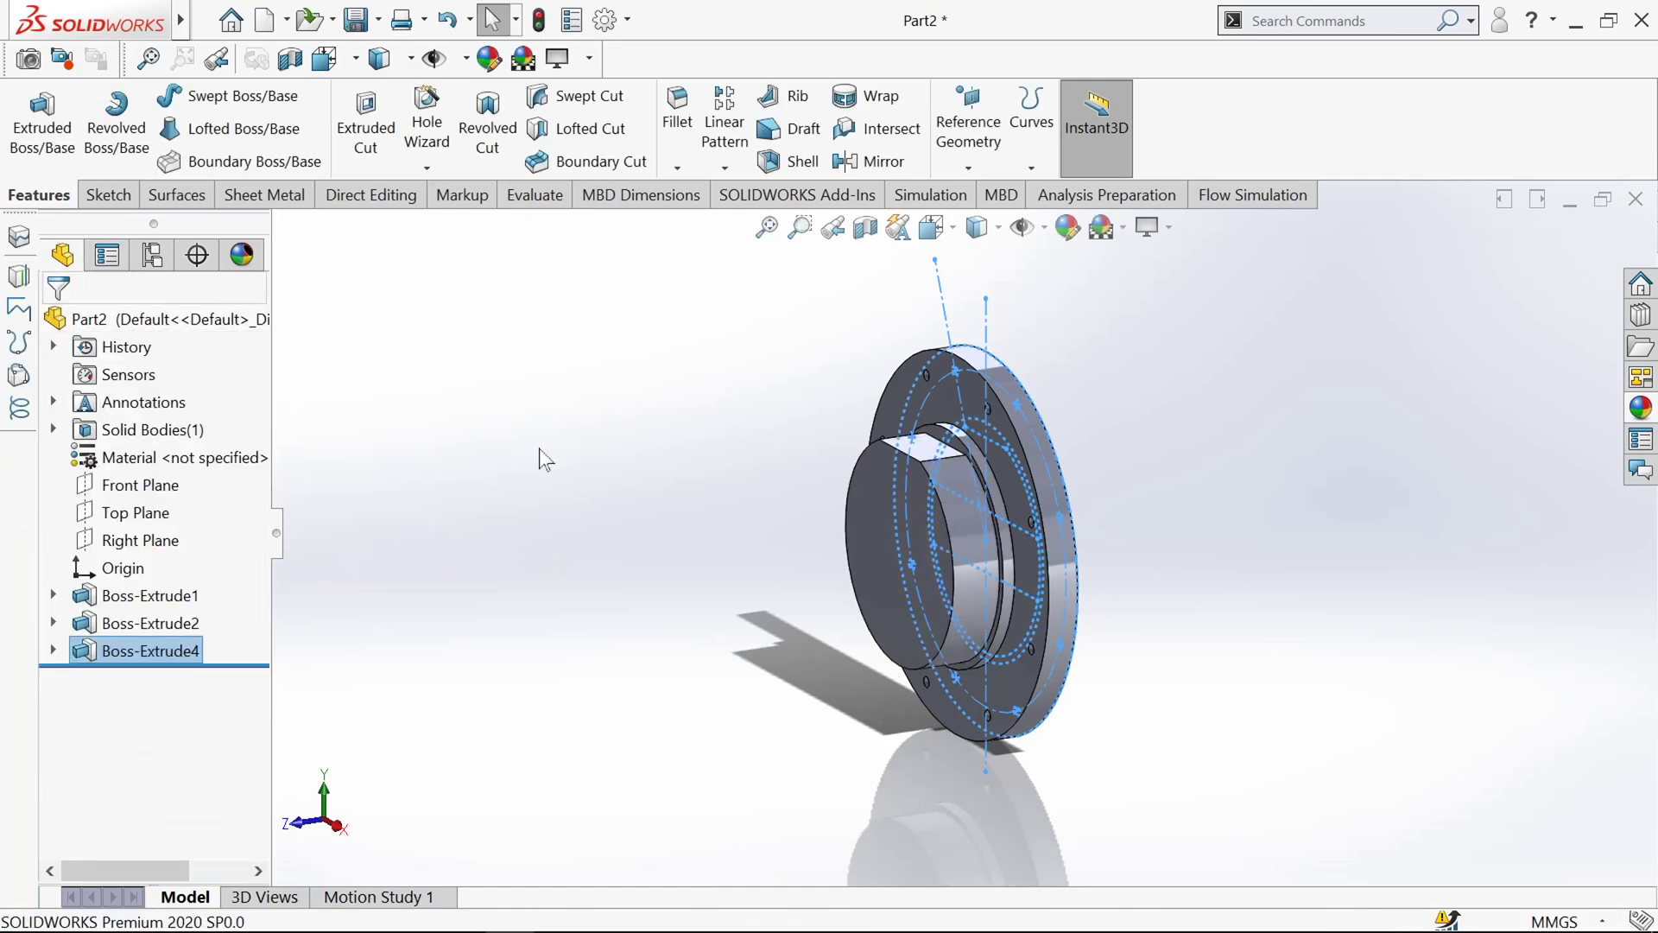
Step: Start an extruded cut from the flange sketch and select the central band between the two slot lines
click(364, 110)
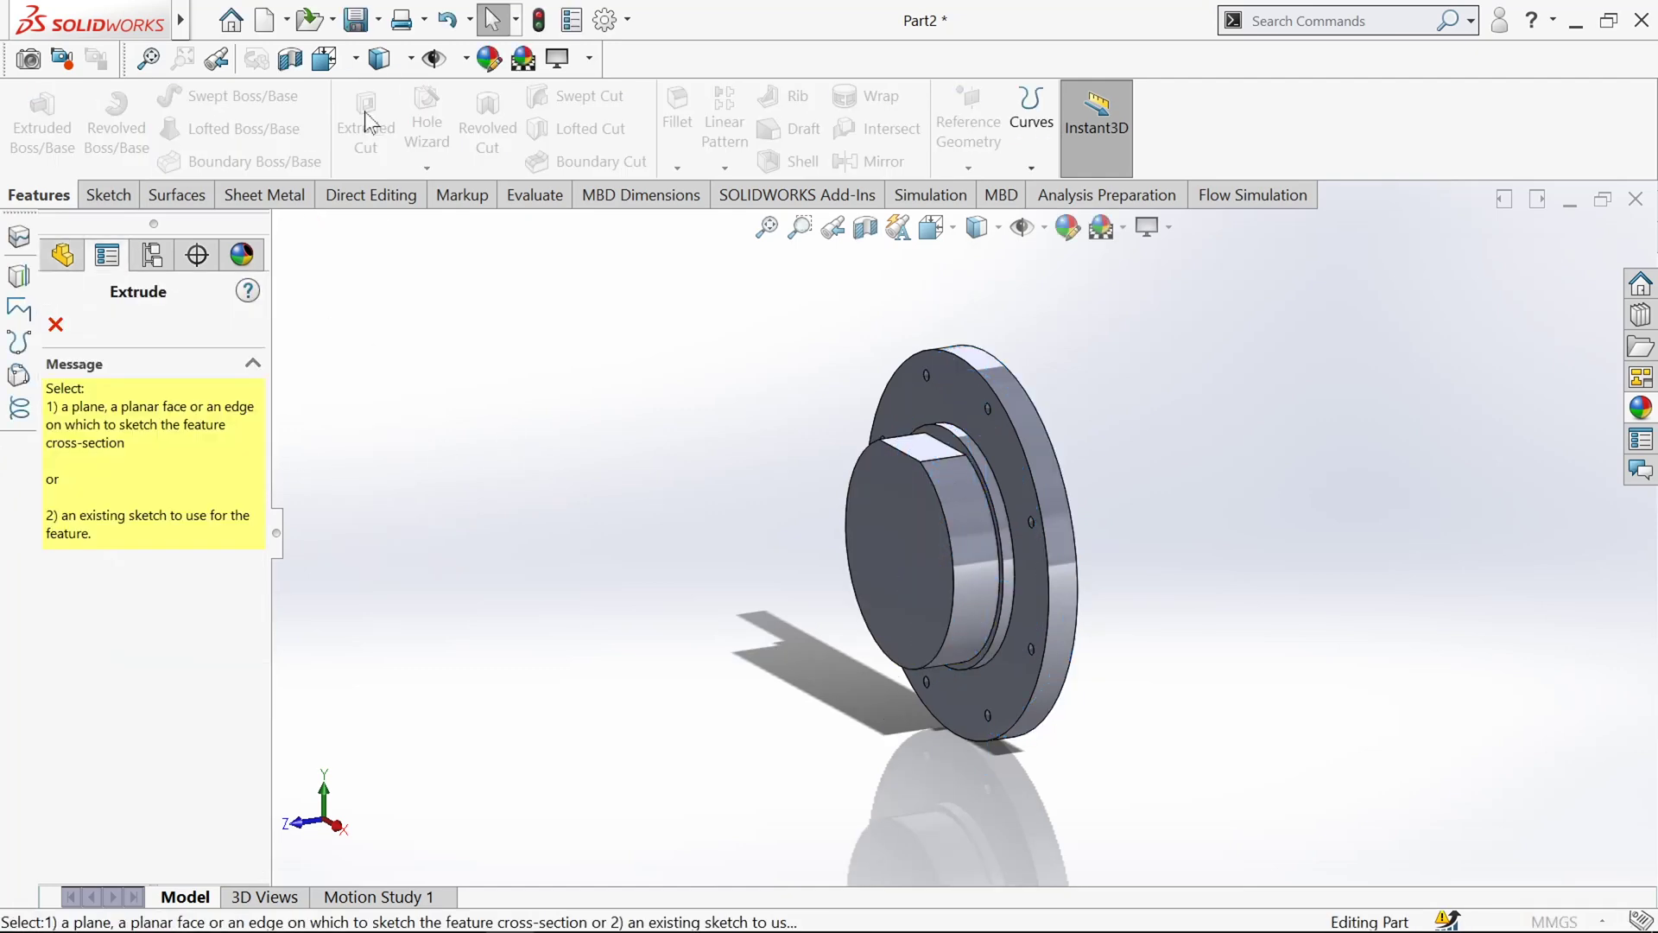
click(421, 533)
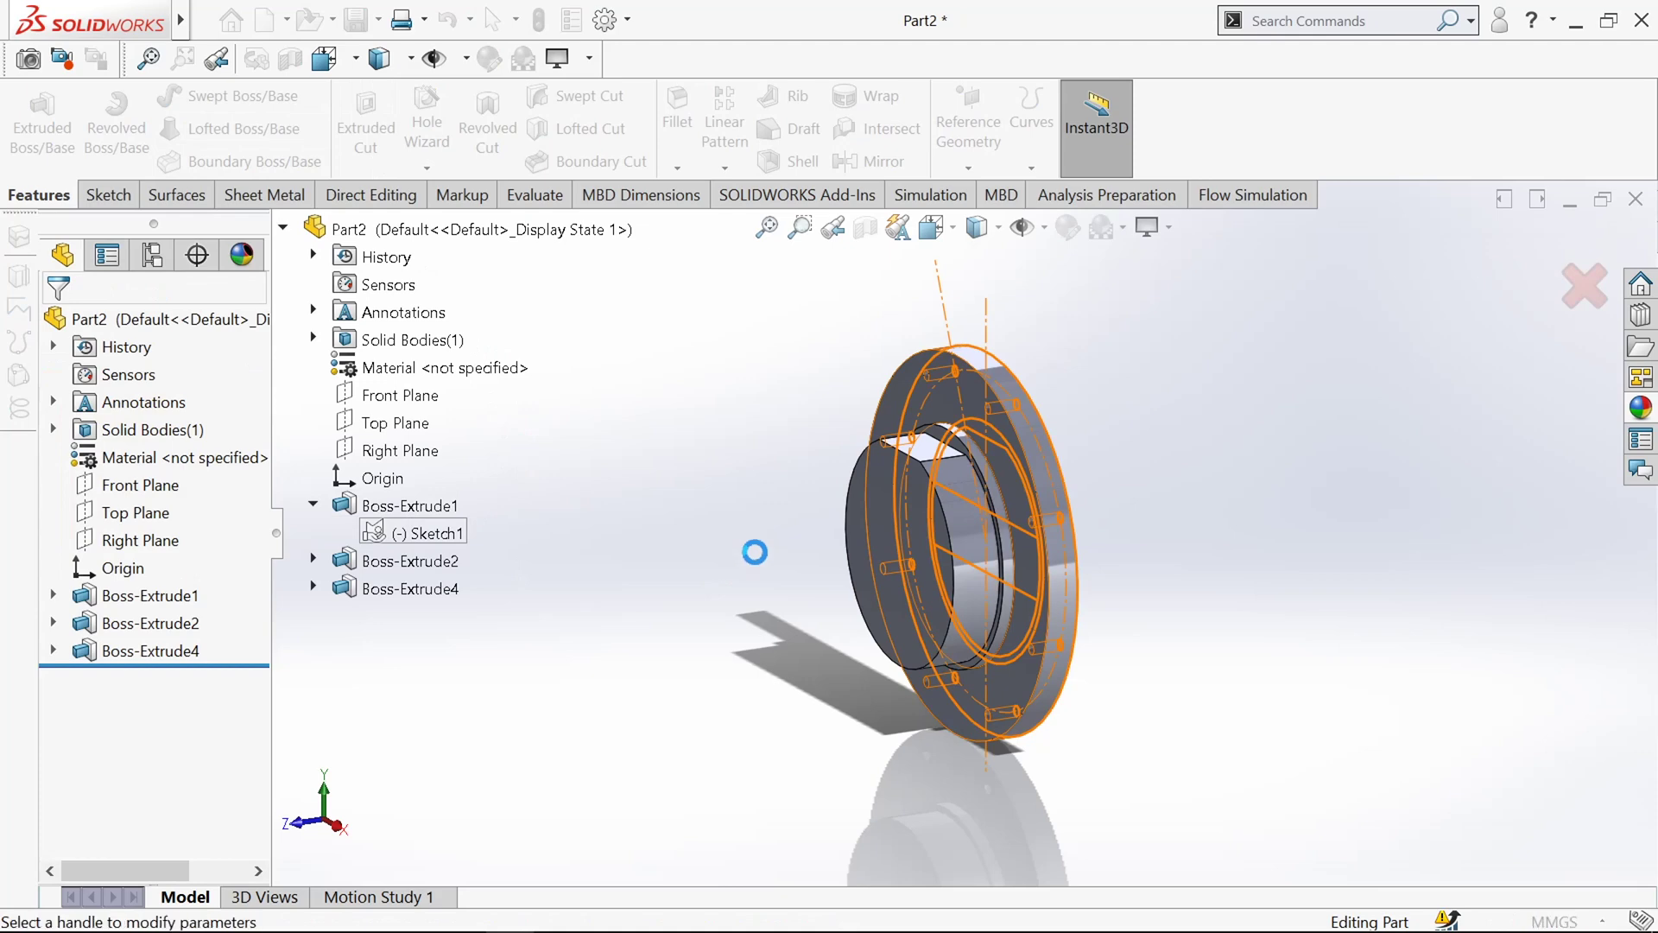
middle_drag(737, 559, 652, 582)
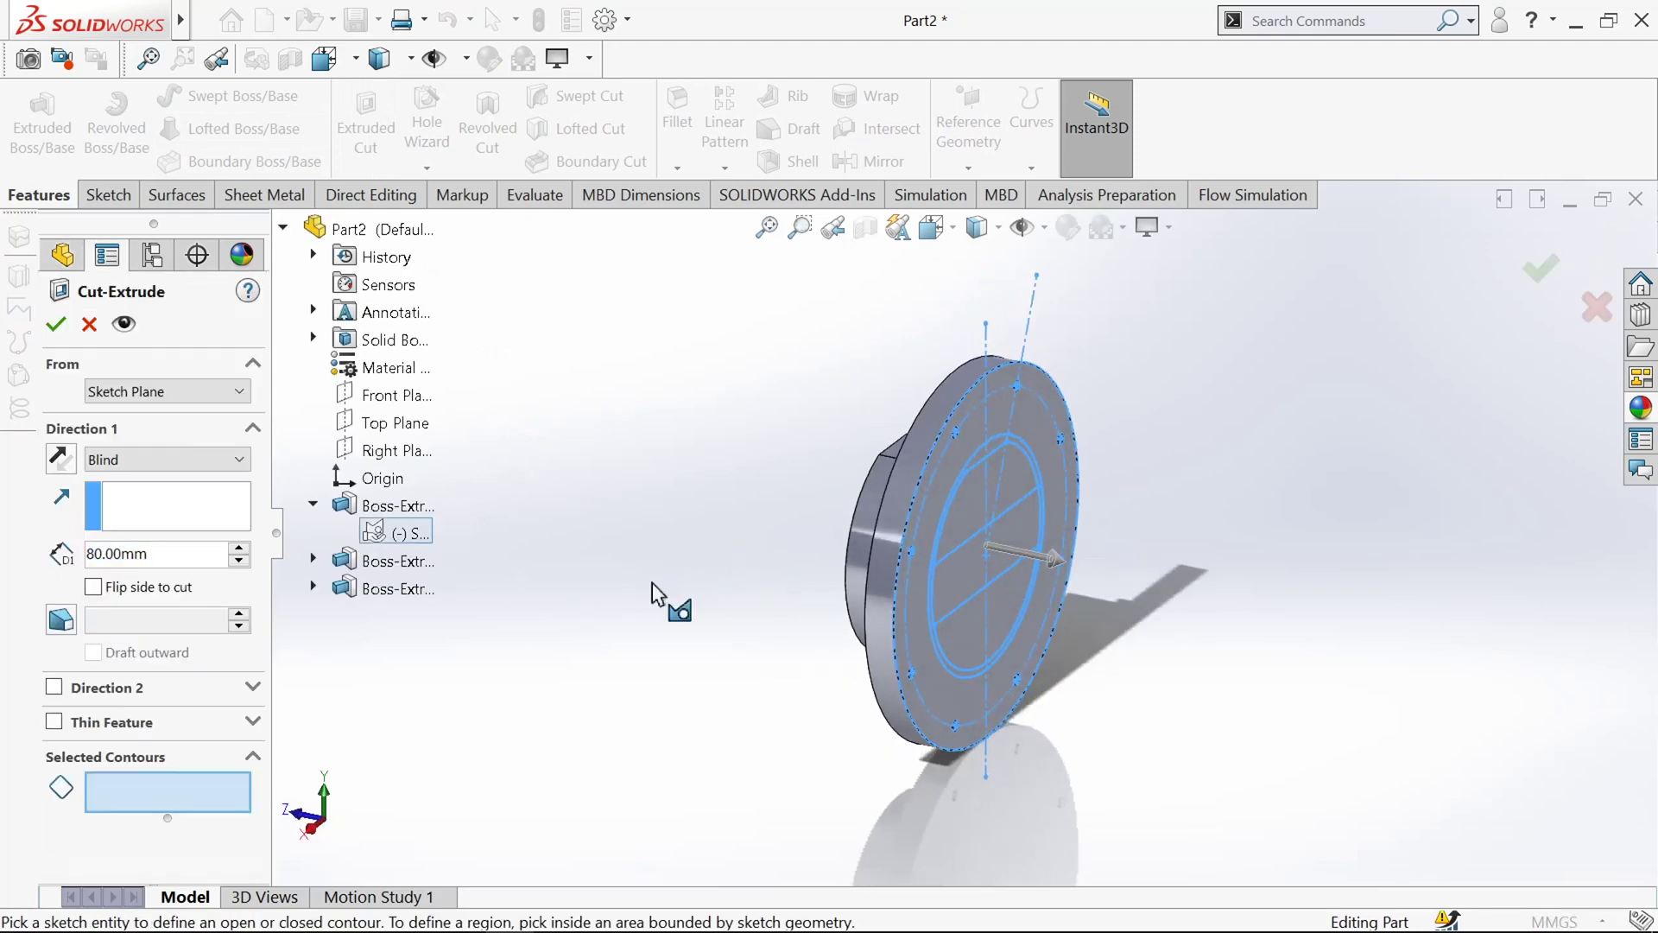
click(967, 576)
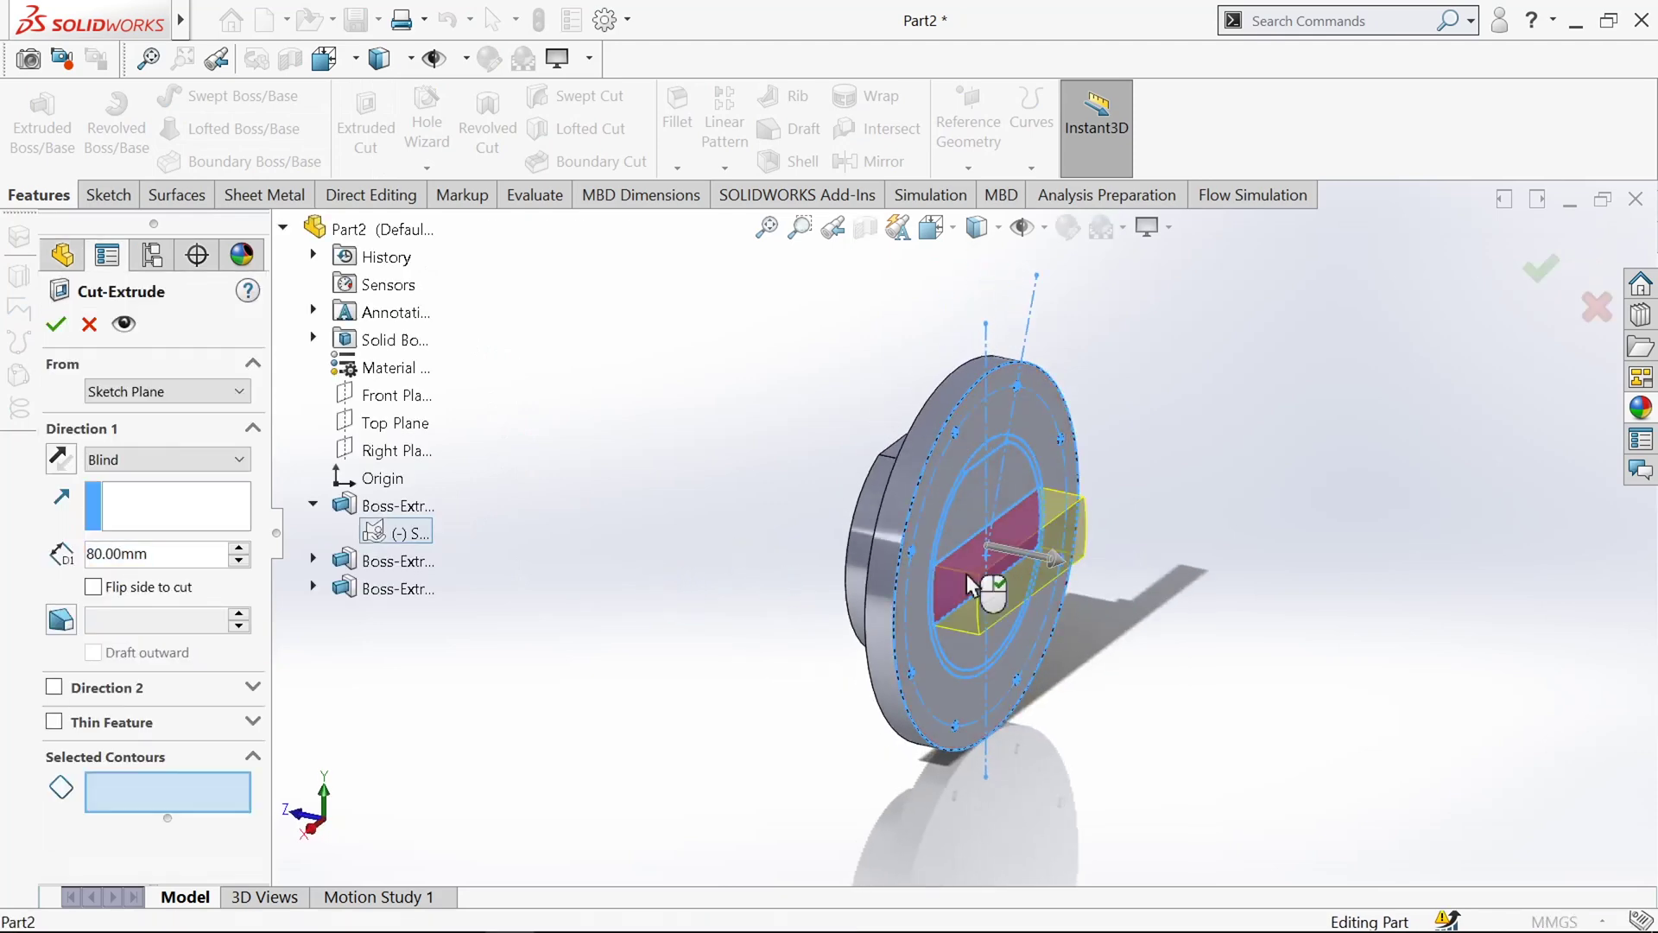
Step: Set the cut to start at a 150 mm offset from the sketch plane, at the boss's front face
click(155, 393)
click(129, 468)
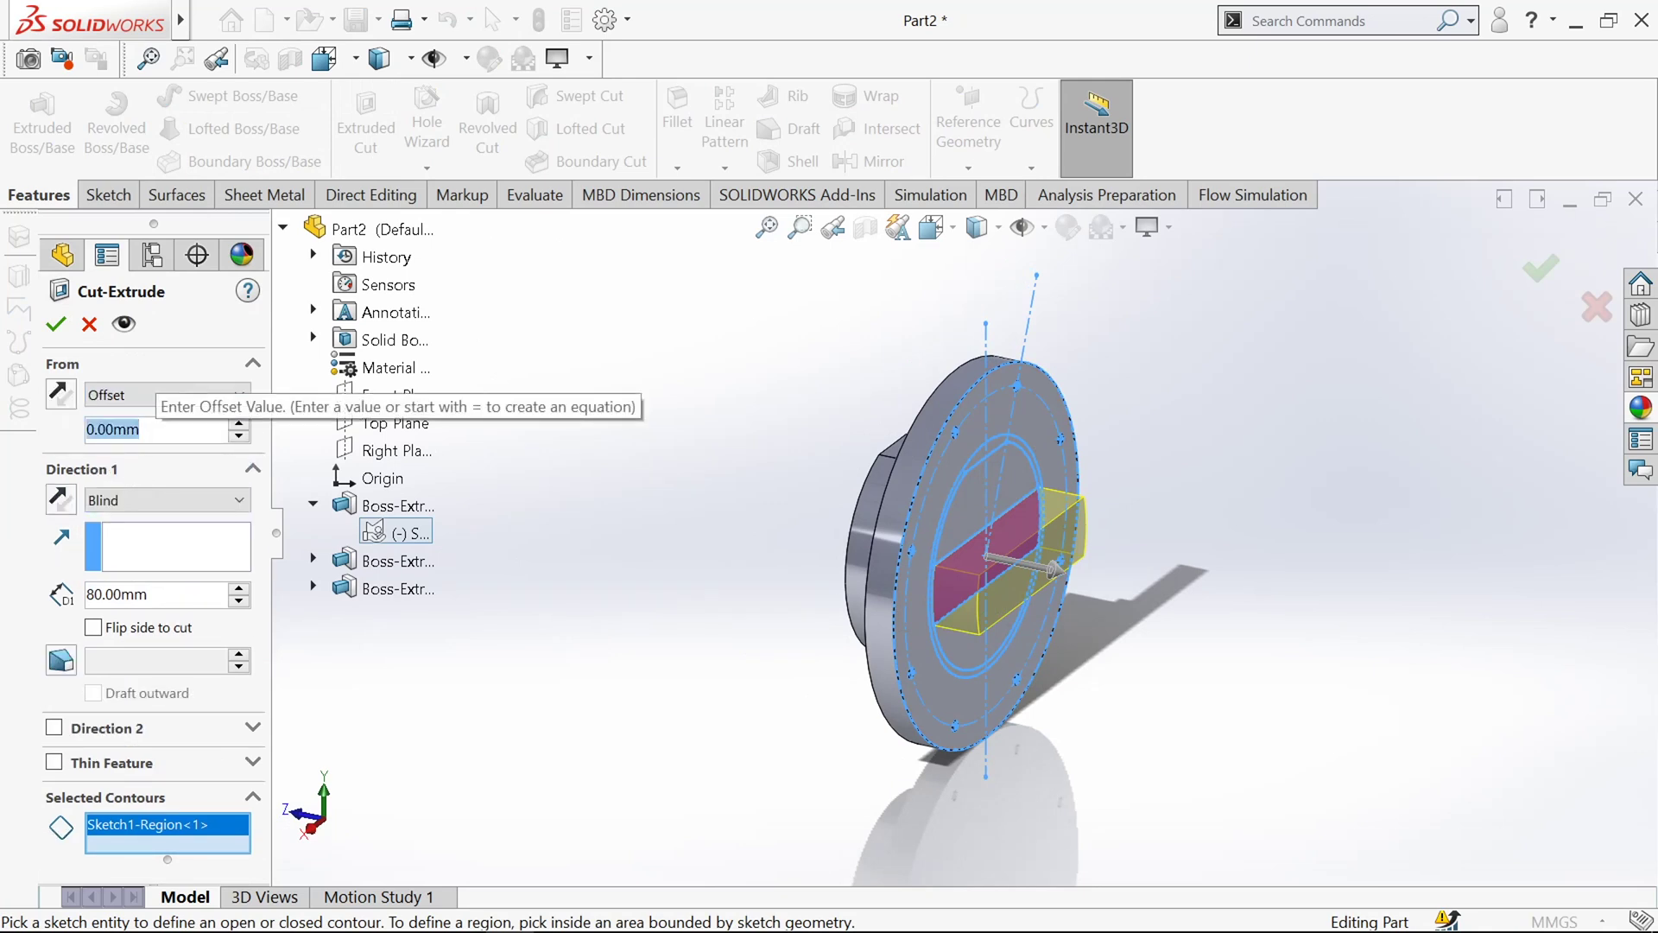
text(150)
key(Return)
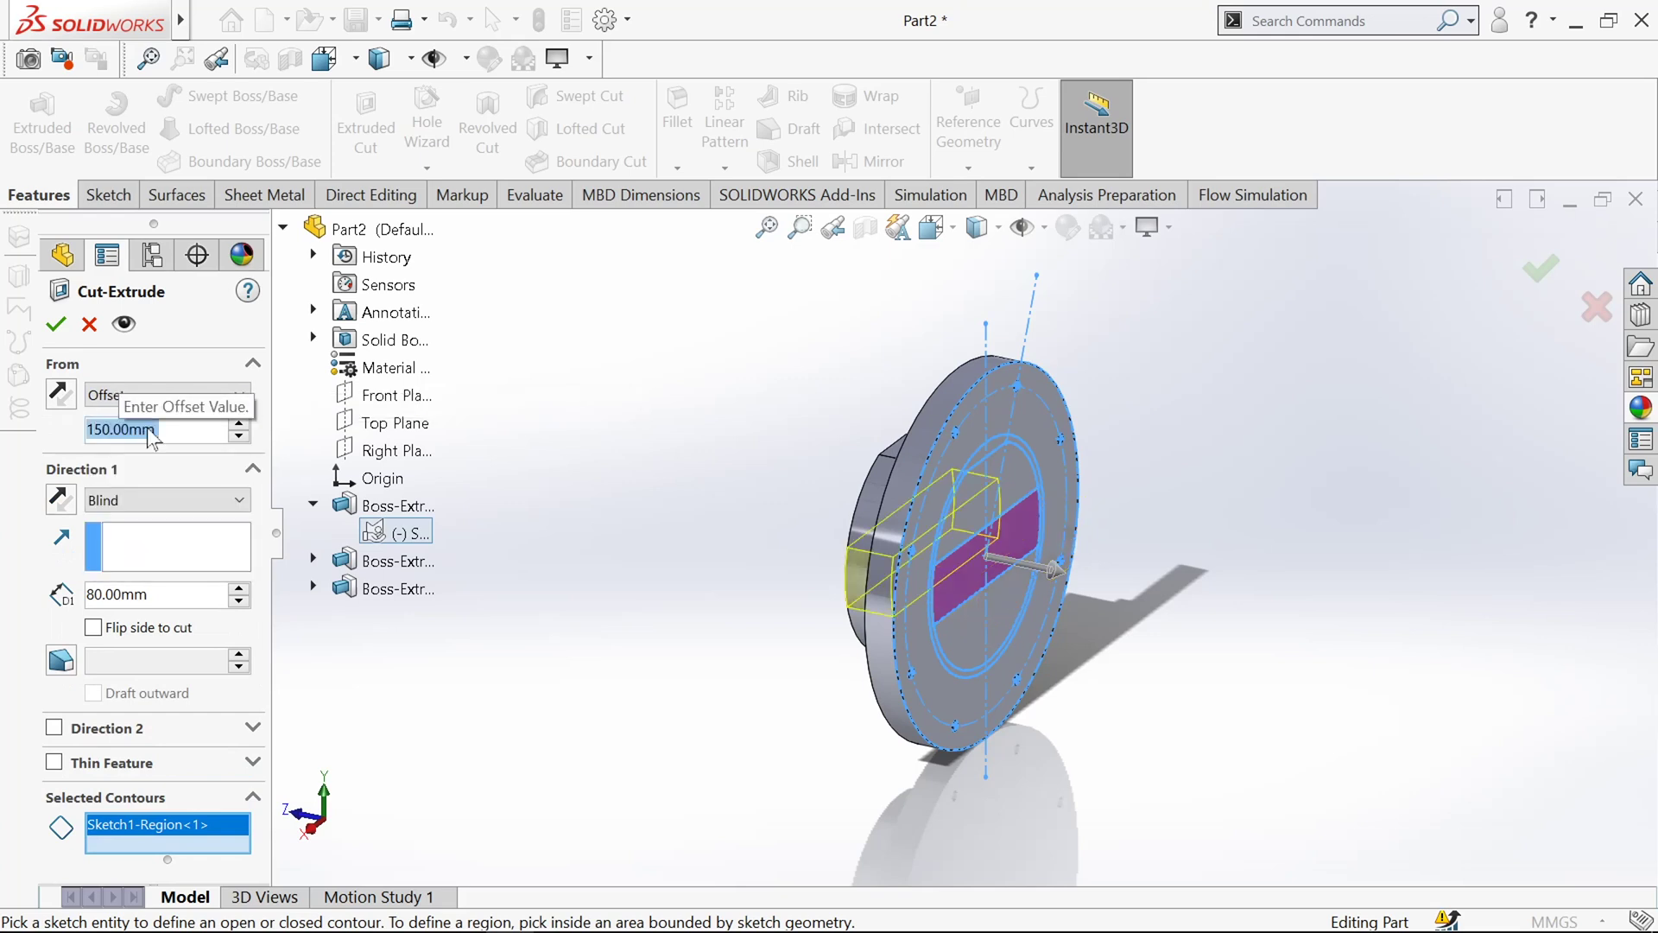
middle_drag(562, 474, 651, 492)
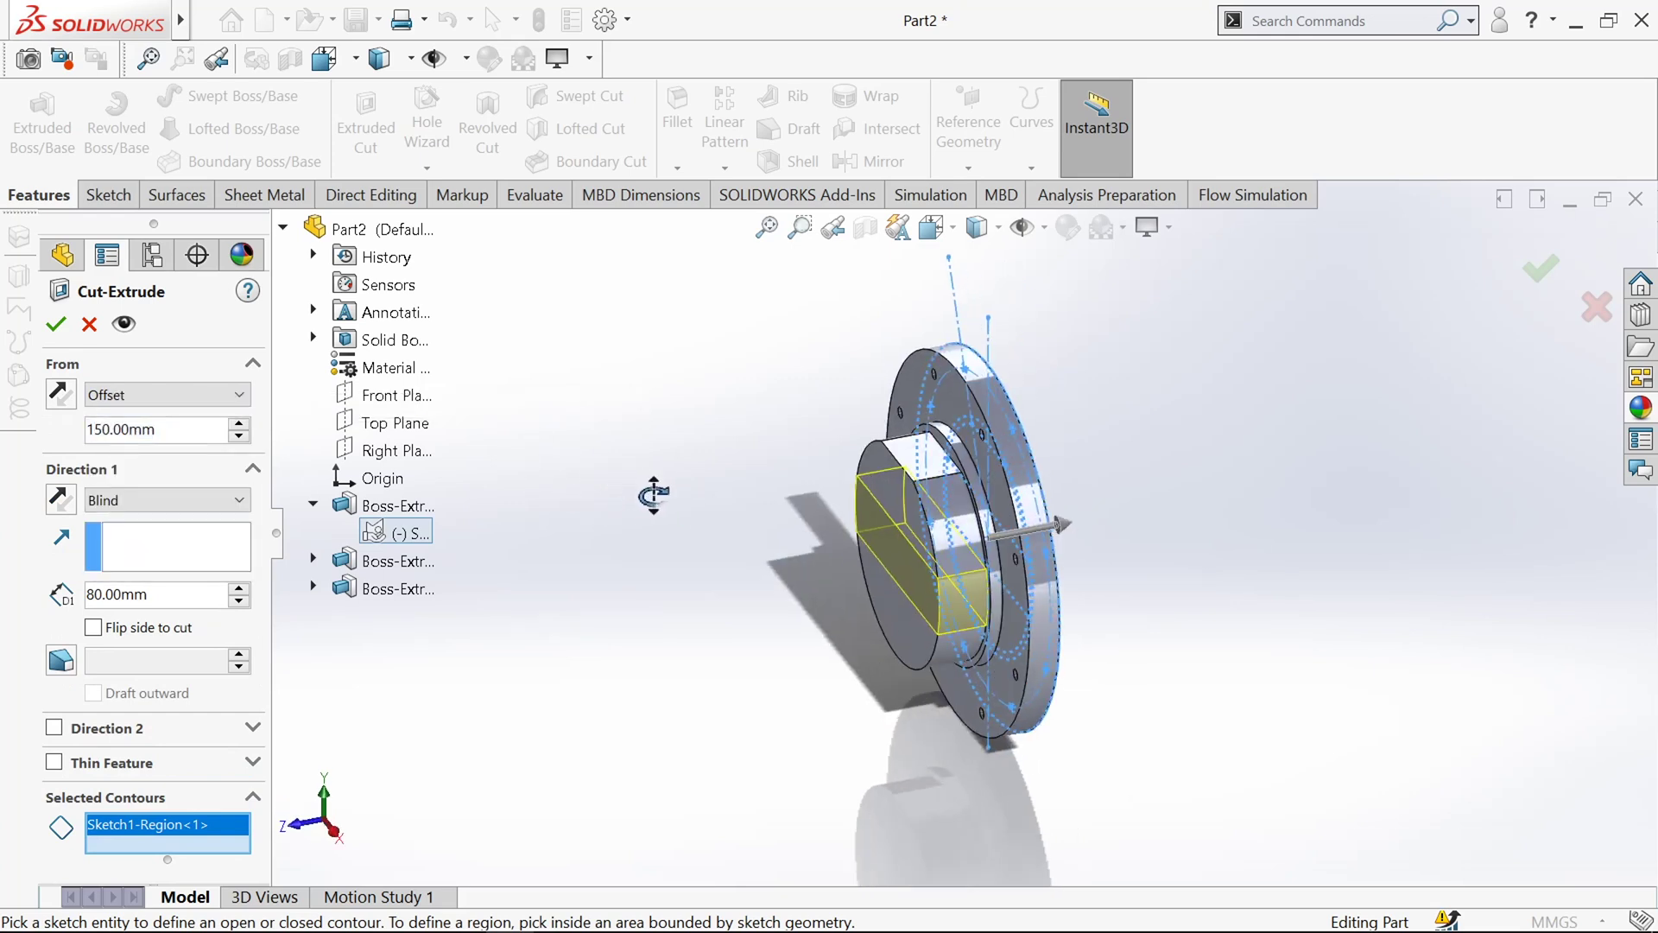
click(60, 396)
click(60, 395)
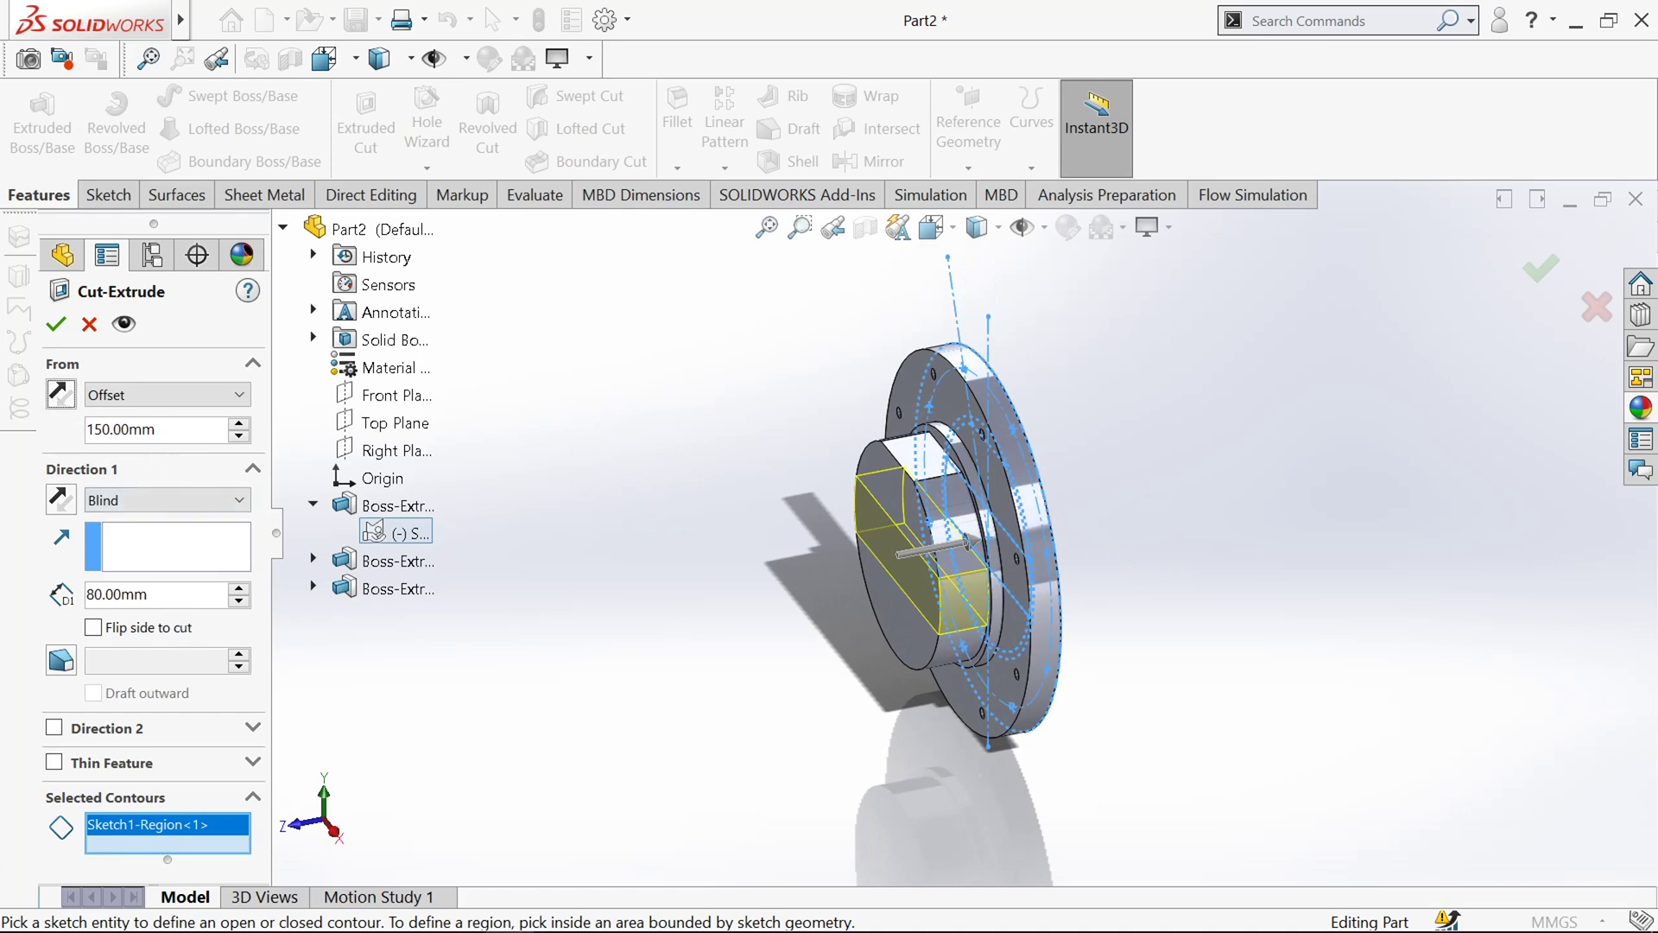
Step: Set the cut's blind depth to 50 mm and complete the slot across the boss
double_click(129, 594)
text(50)
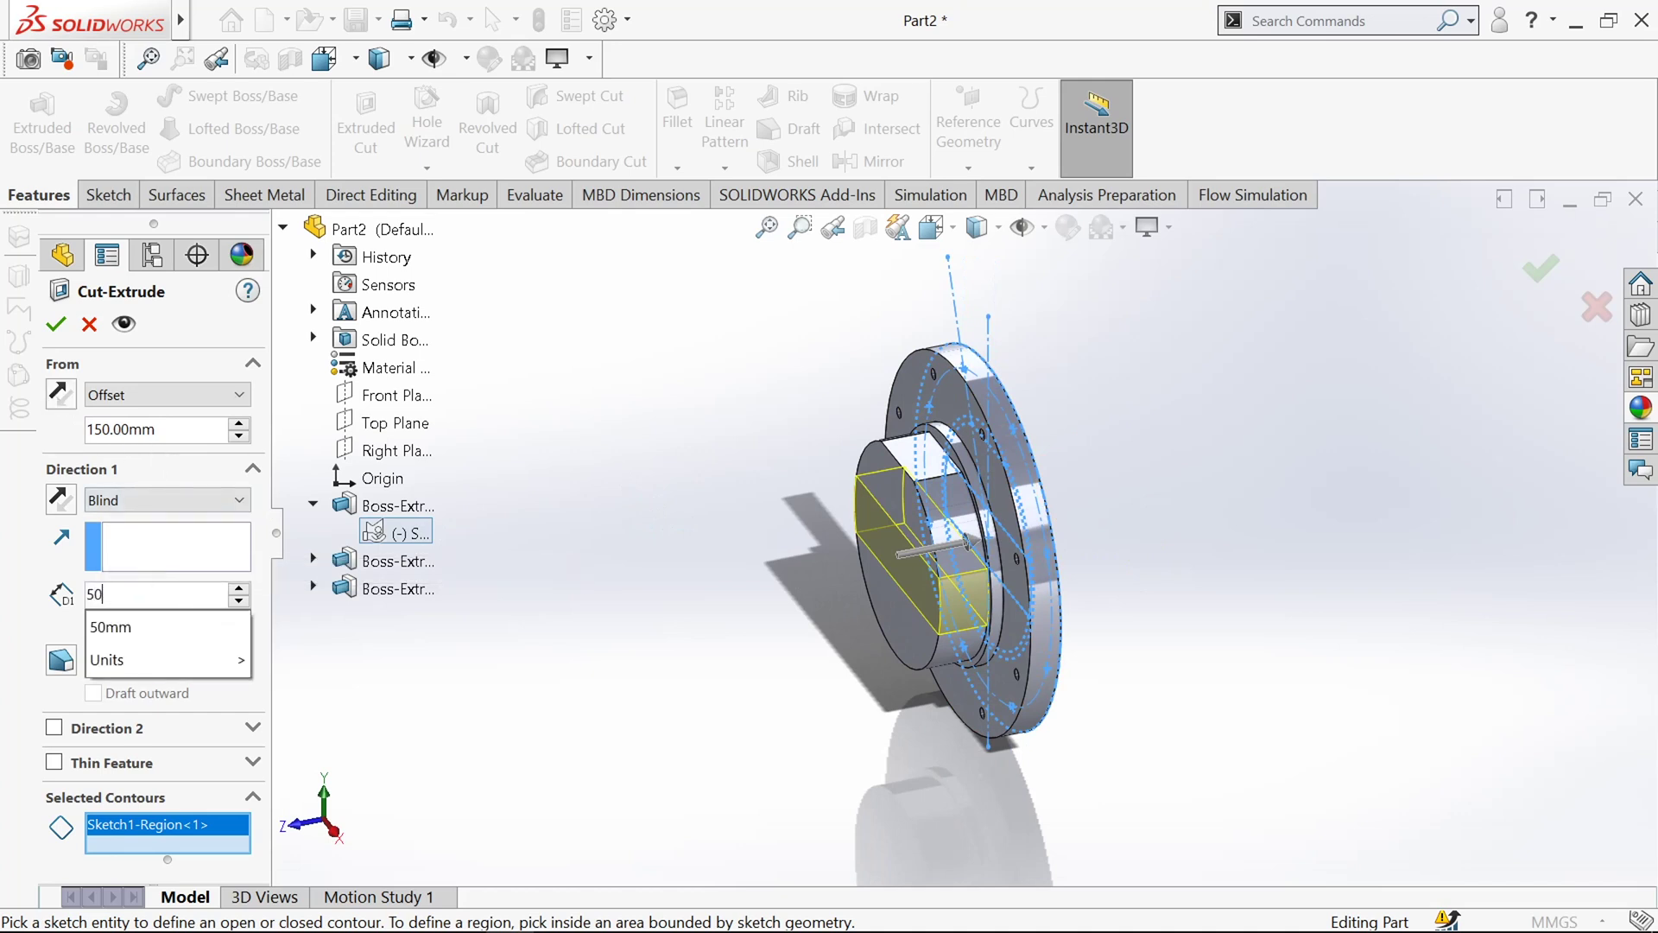
key(Return)
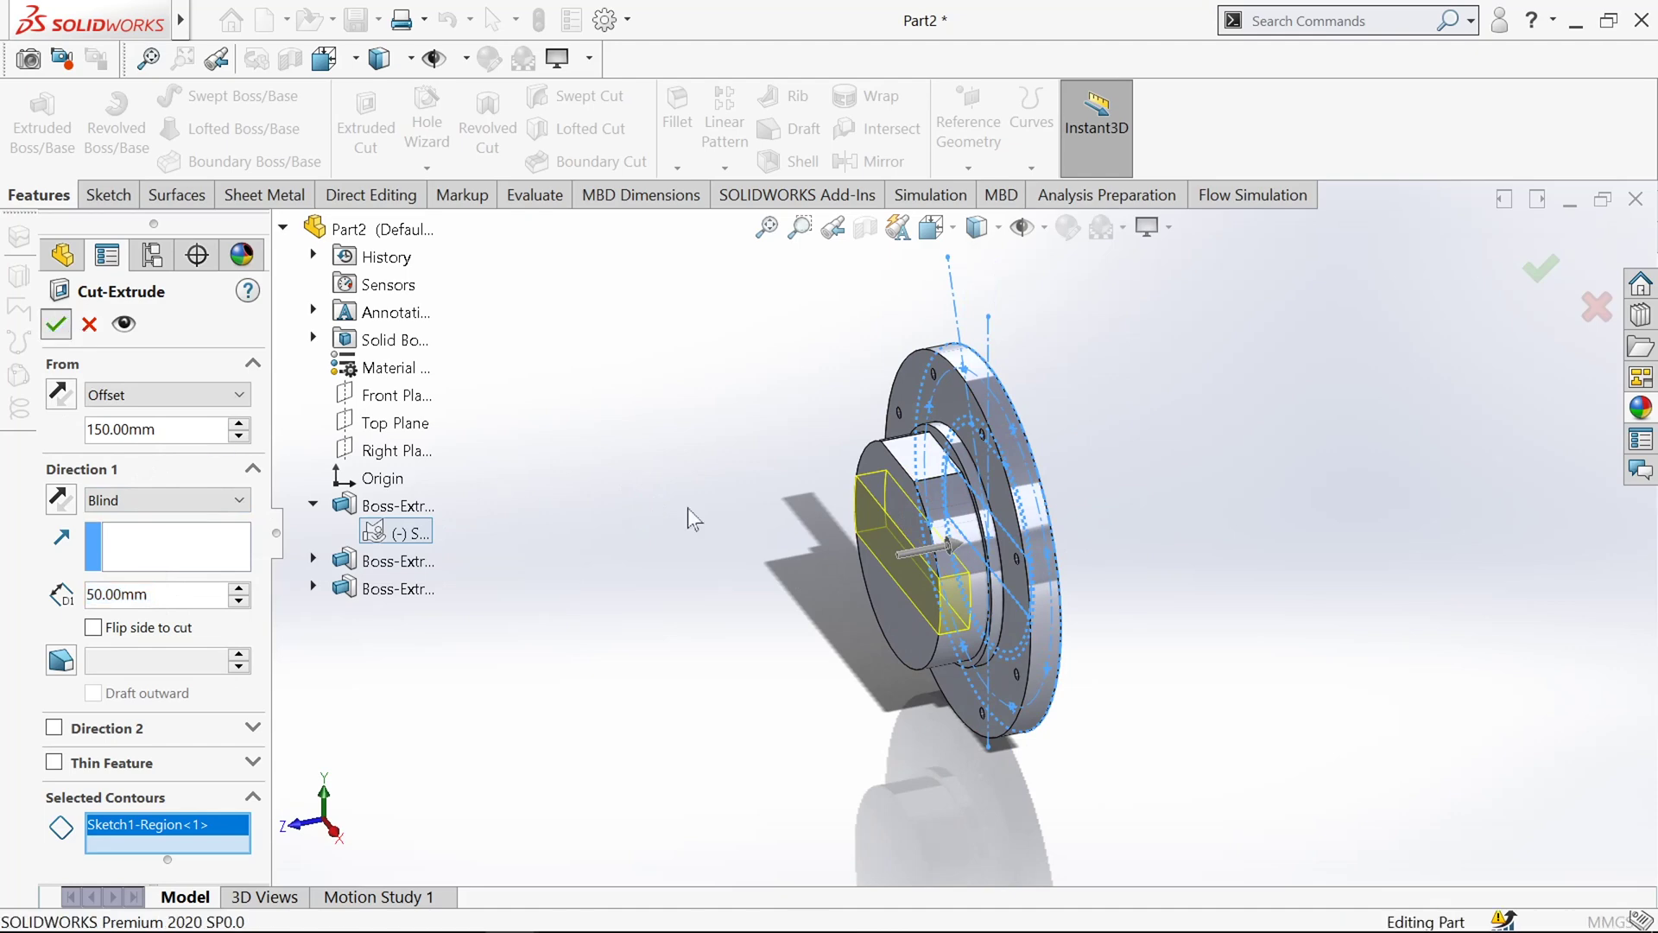
middle_drag(687, 507, 663, 360)
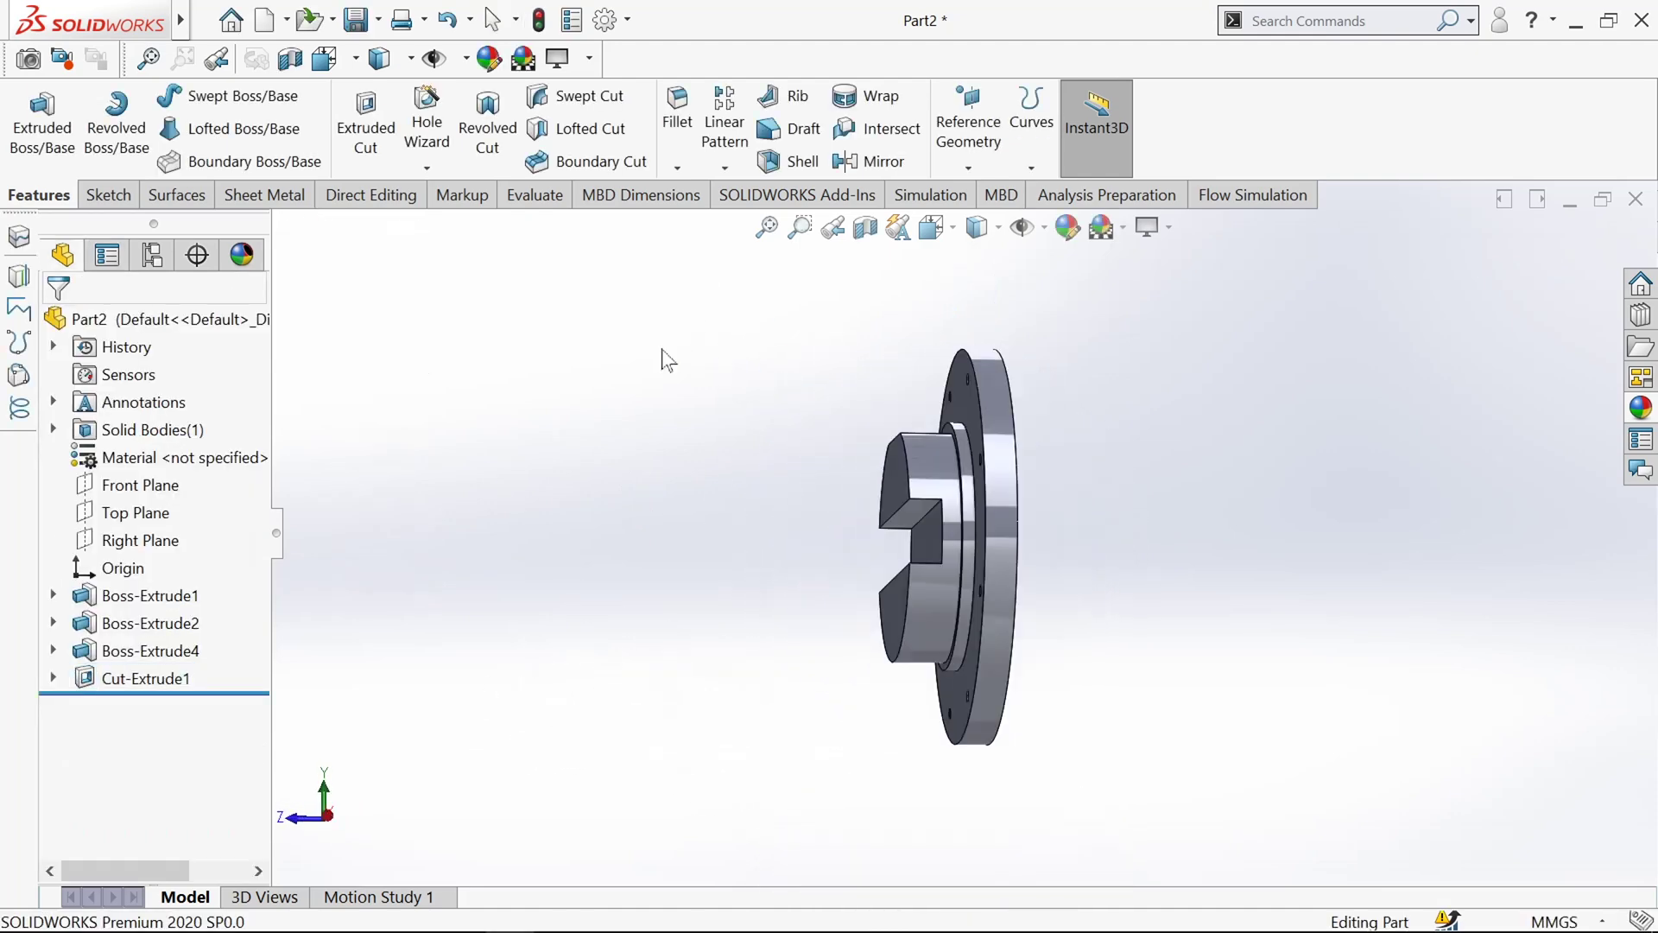